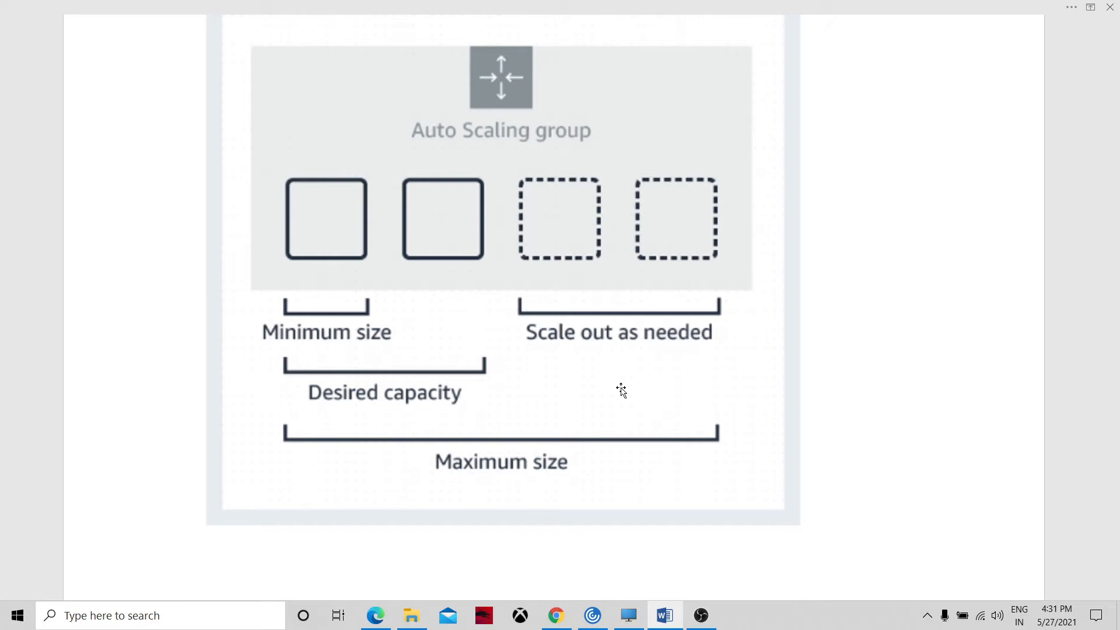
Step: Switch to Chrome, open the autoscaletest Auto Scaling group without the notice banners, and review its group and launch template details
{"action": "left_click", "coordinate": [558, 616]}
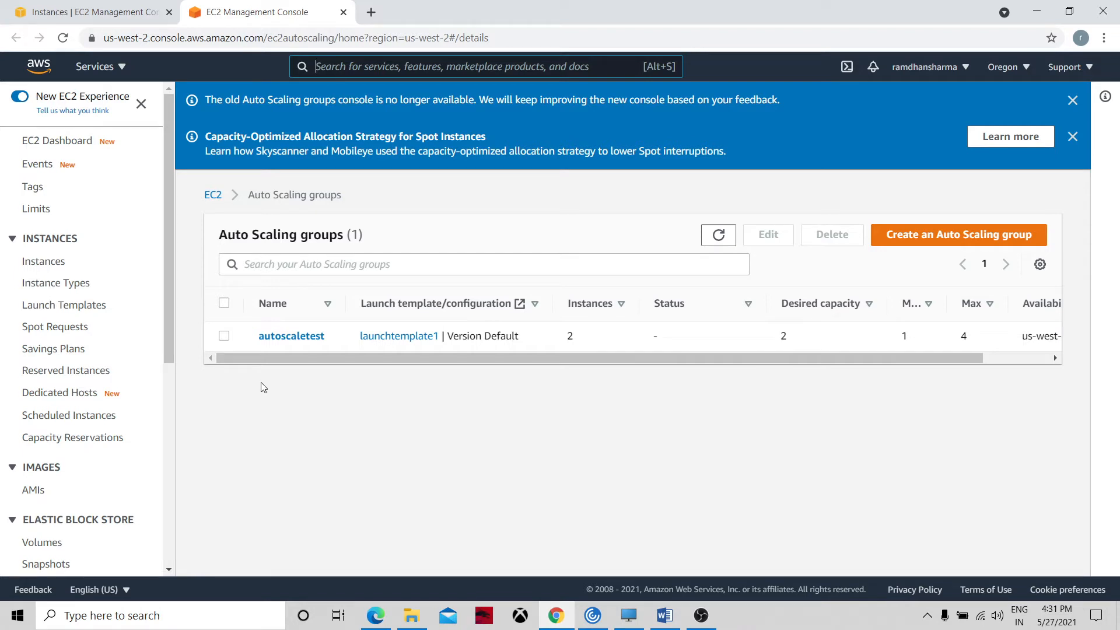
{"action": "left_click", "coordinate": [286, 337]}
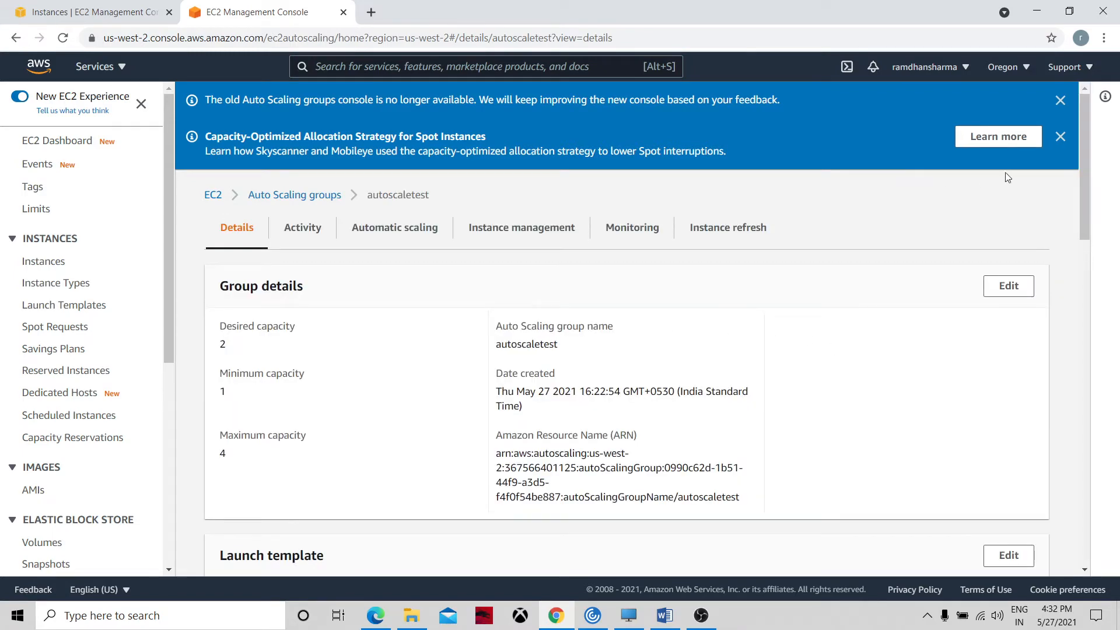
{"action": "left_click", "coordinate": [1060, 136]}
{"action": "left_click", "coordinate": [1061, 100]}
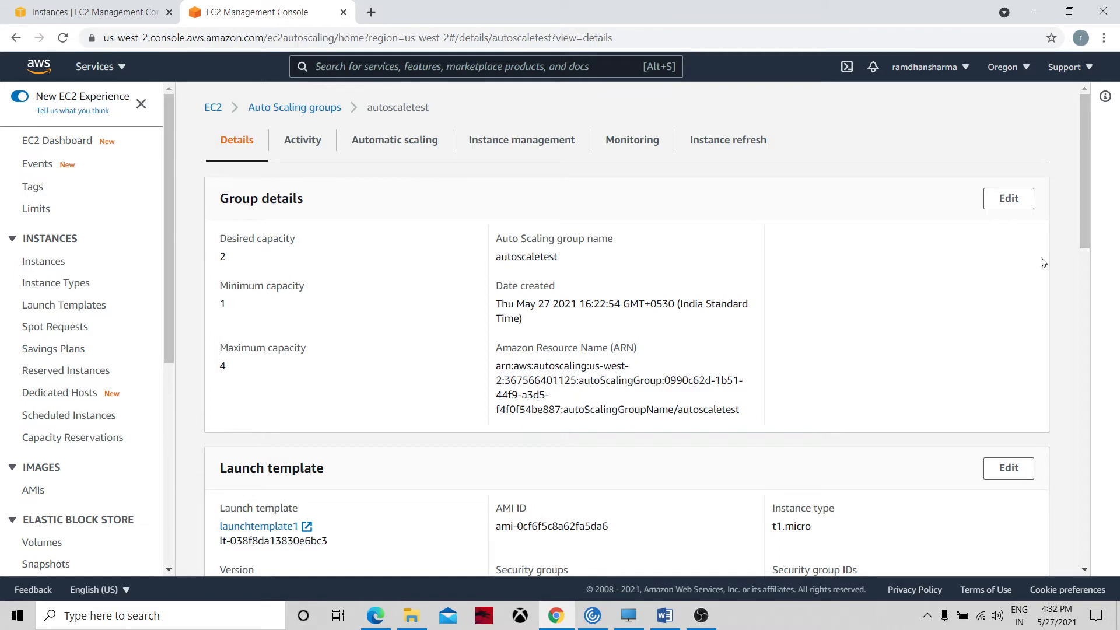
{"action": "left_click_drag", "start_coordinate": [1084, 233], "coordinate": [1080, 317]}
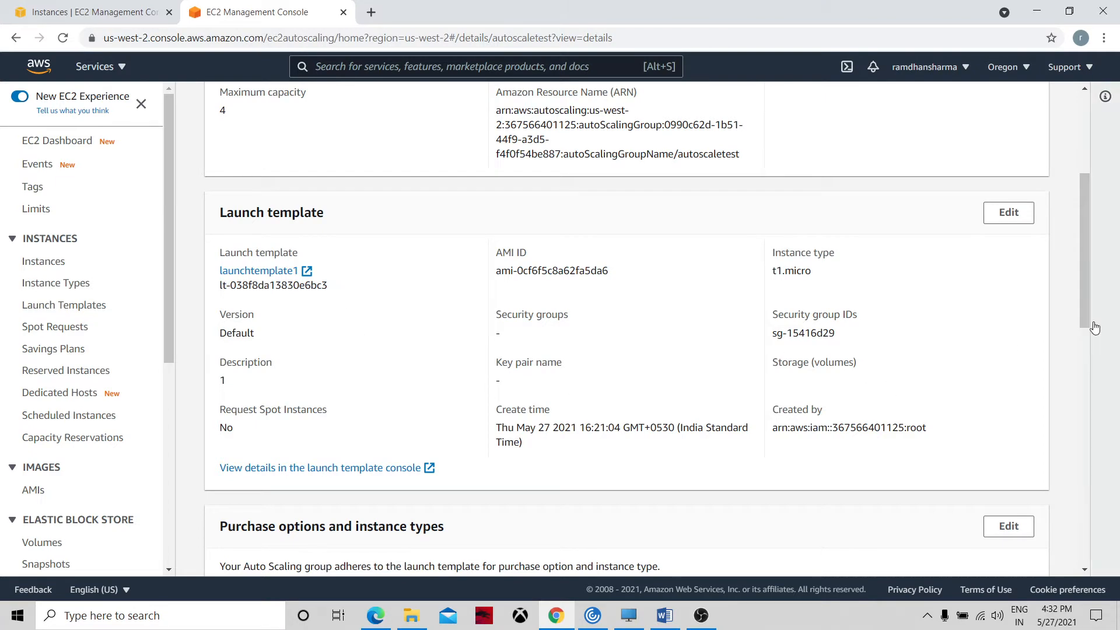
{"action": "mouse_move", "coordinate": [1087, 260]}
{"action": "left_mouse_down"}
{"action": "mouse_move", "coordinate": [1114, 496]}
{"action": "mouse_move", "coordinate": [1082, 91]}
{"action": "left_mouse_up"}
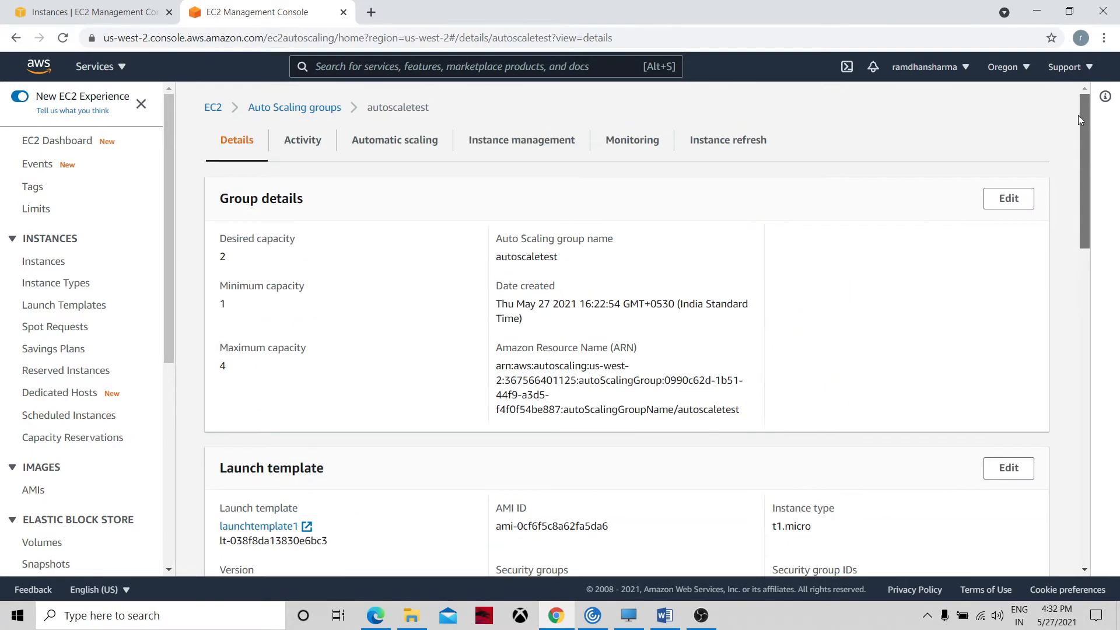
Step: Examine the autoscaletest group's activity history, including the cause, start time and end time of each entry
{"action": "left_click", "coordinate": [309, 147]}
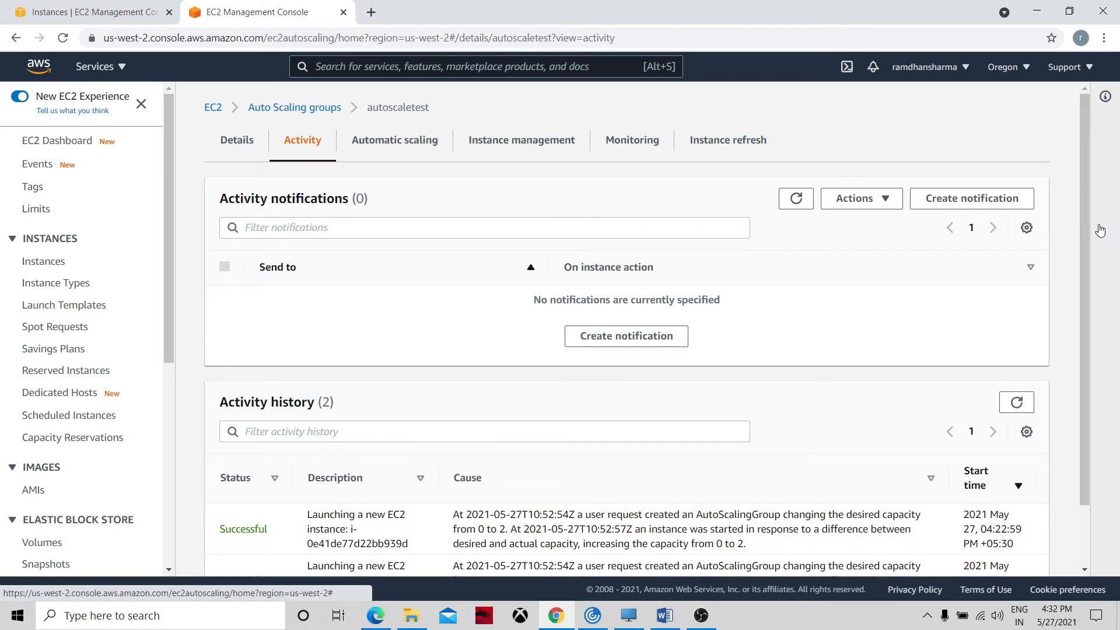
{"action": "scroll", "coordinate": [1087, 226], "scroll_direction": "down", "scroll_amount": 2}
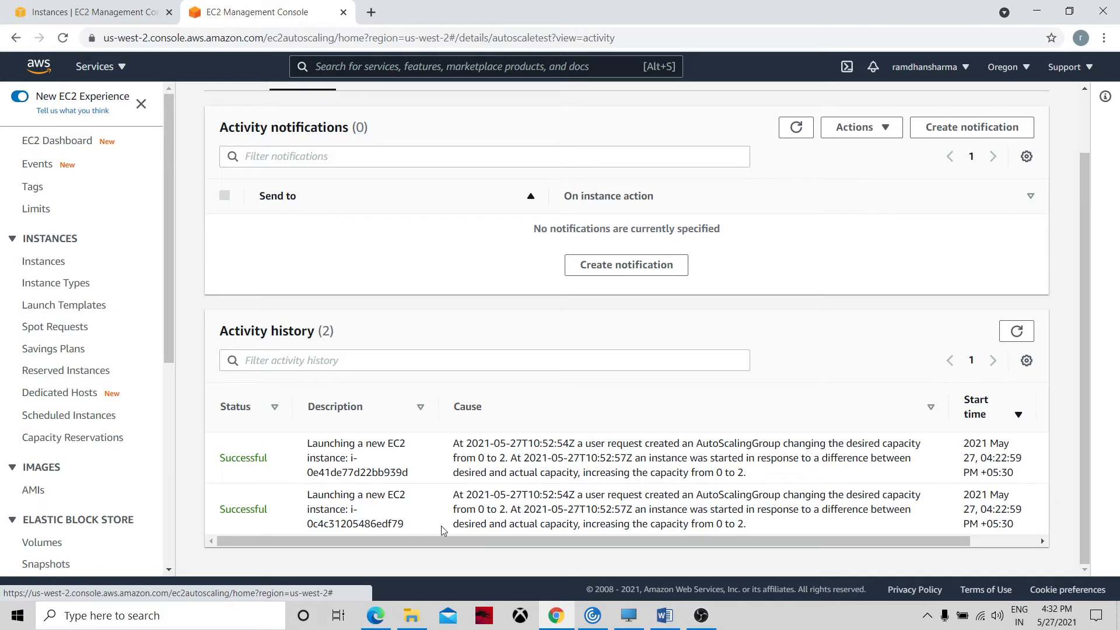
{"action": "left_click", "coordinate": [1012, 541]}
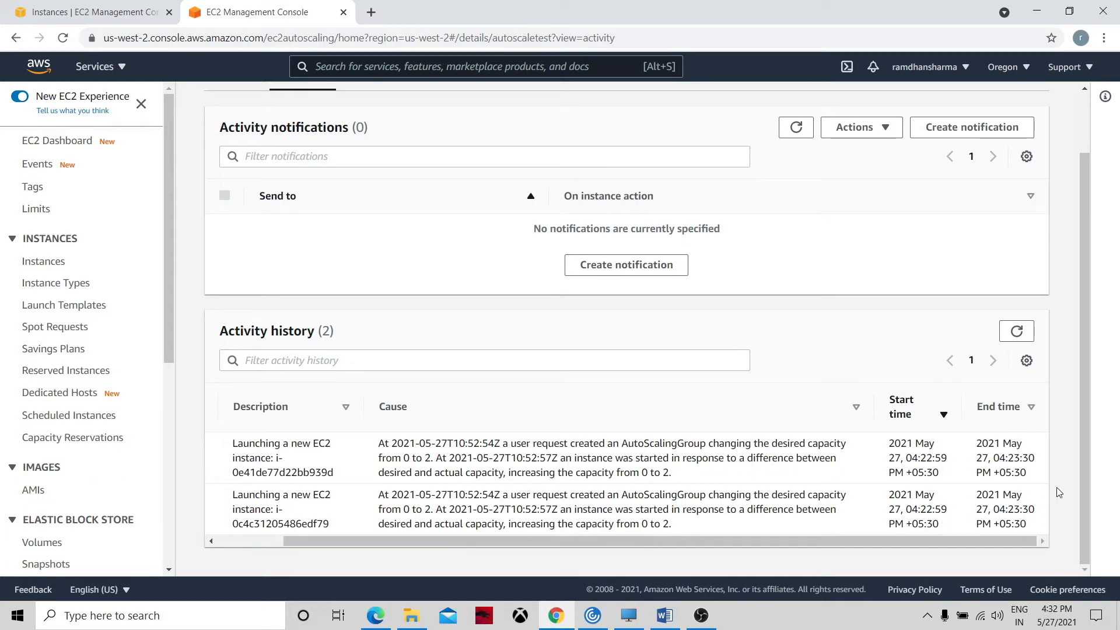
{"action": "scroll", "coordinate": [1084, 410], "scroll_direction": "up", "scroll_amount": 2}
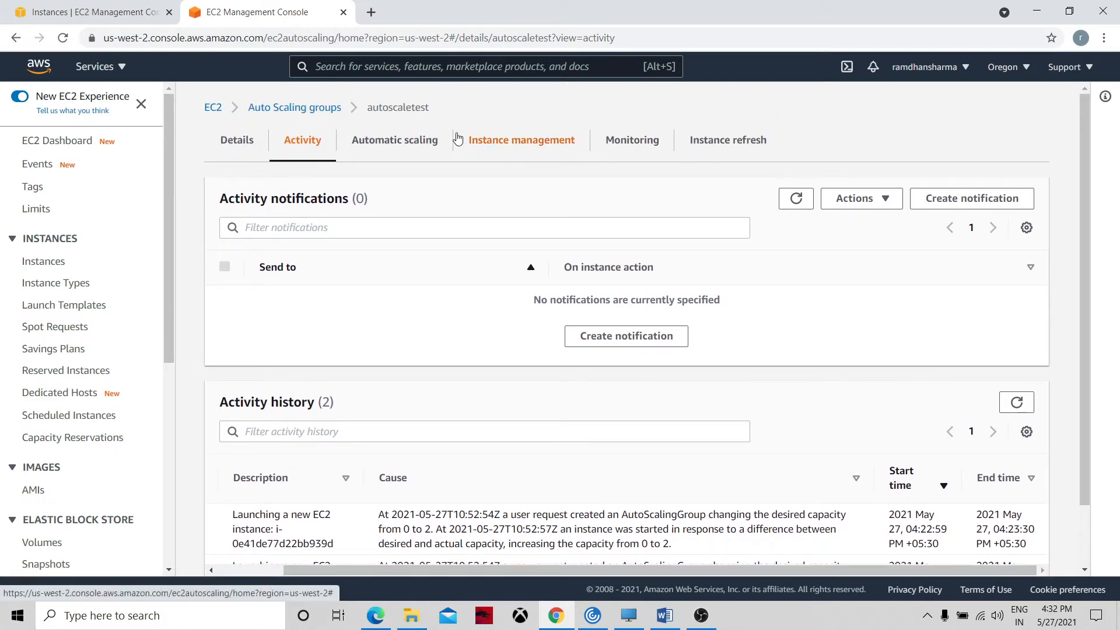
Step: Review the instances managed by the autoscaletest group and refresh its warm pool instances list
{"action": "left_click", "coordinate": [522, 140]}
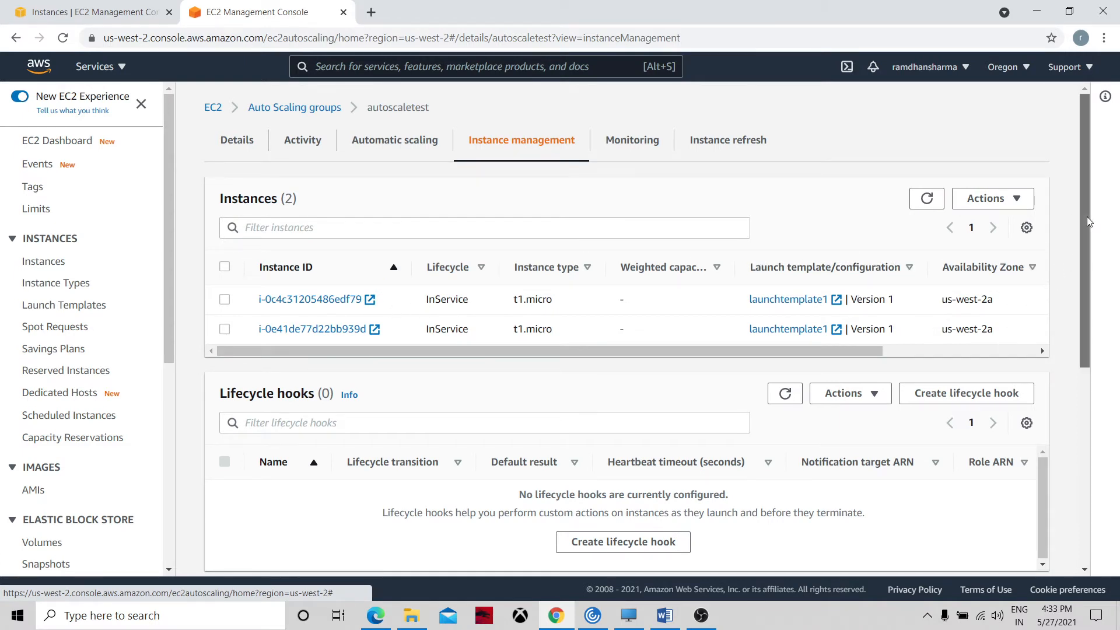
{"action": "left_click_drag", "start_coordinate": [1087, 217], "coordinate": [1095, 440]}
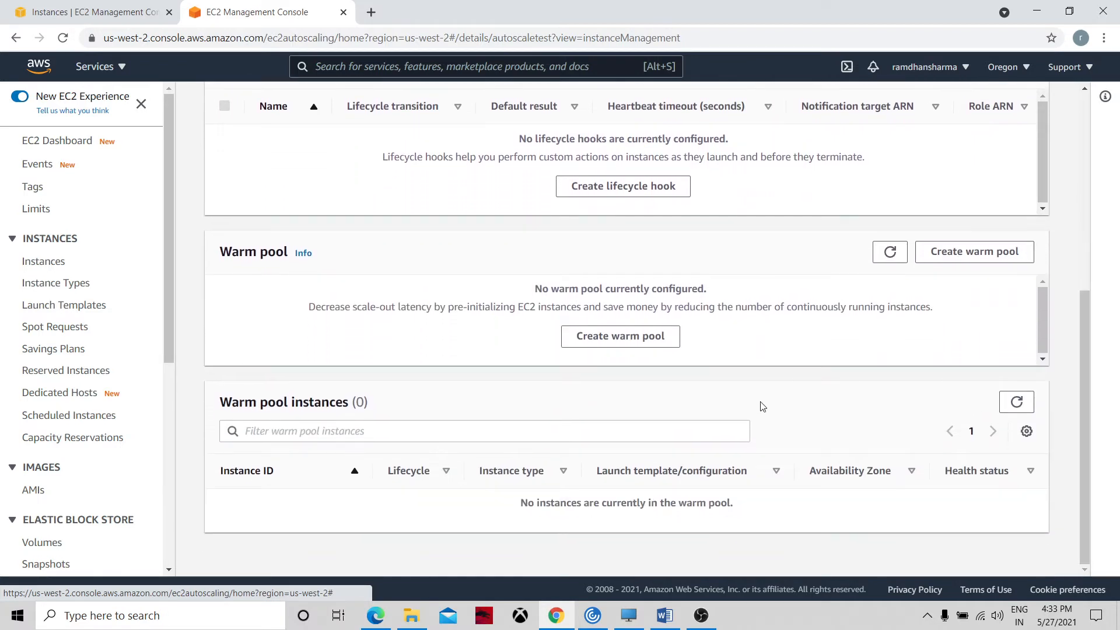
{"action": "left_click", "coordinate": [1016, 406]}
{"action": "left_click_drag", "start_coordinate": [1087, 336], "coordinate": [1071, 112]}
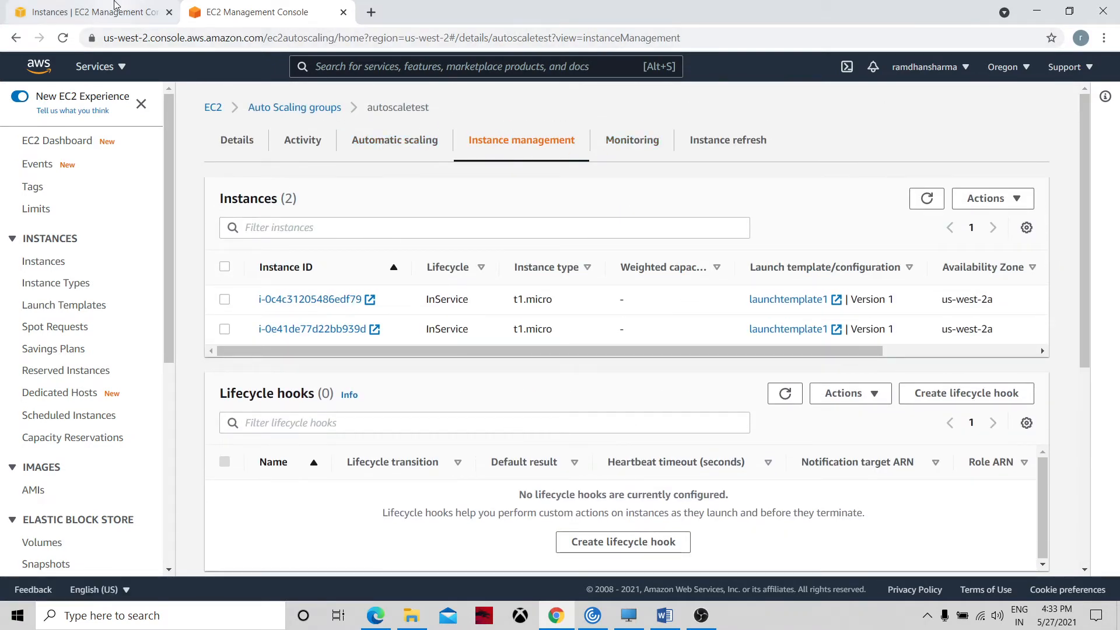
Step: Refresh the resource counts on the EC2 dashboard and check the list of all EC2 instances
{"action": "left_click", "coordinate": [115, 6]}
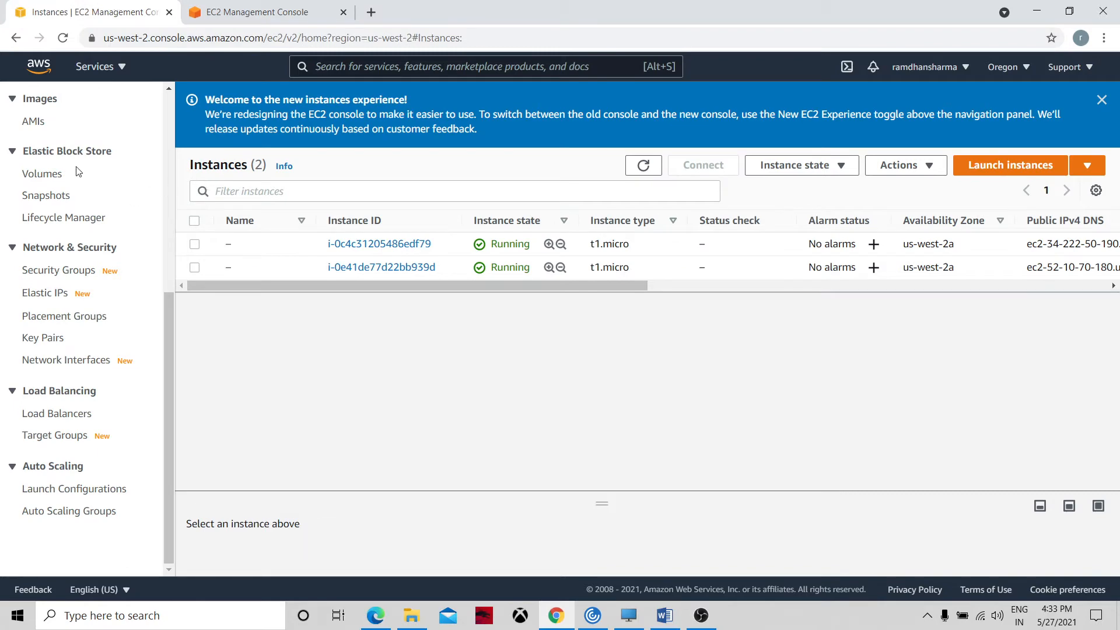
{"action": "scroll", "coordinate": [173, 114], "scroll_direction": "up", "scroll_amount": 6}
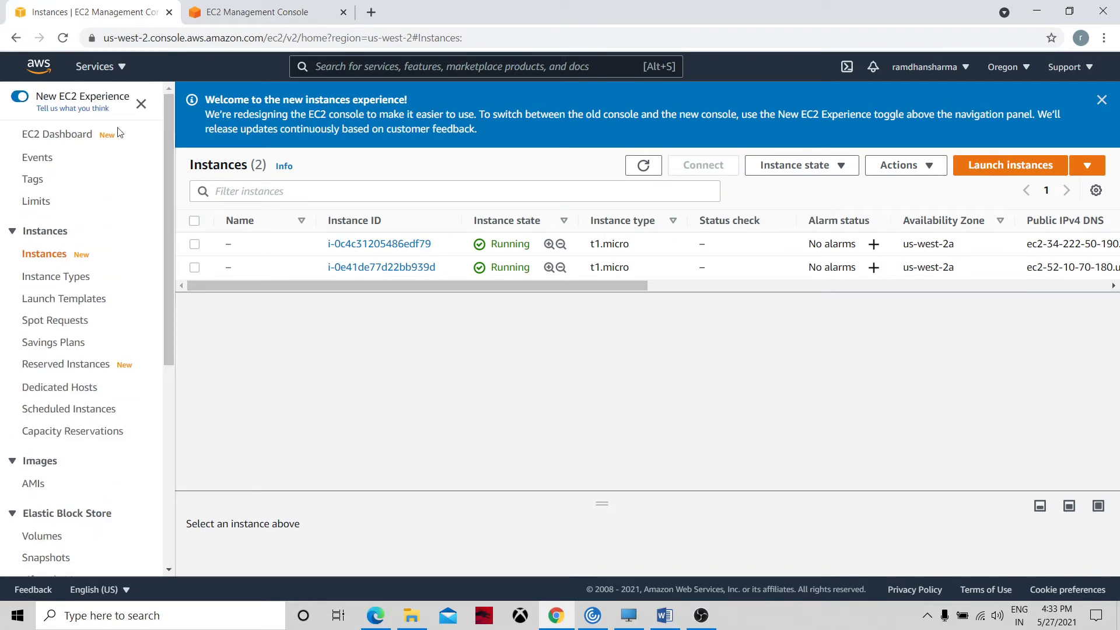
{"action": "left_click", "coordinate": [64, 134]}
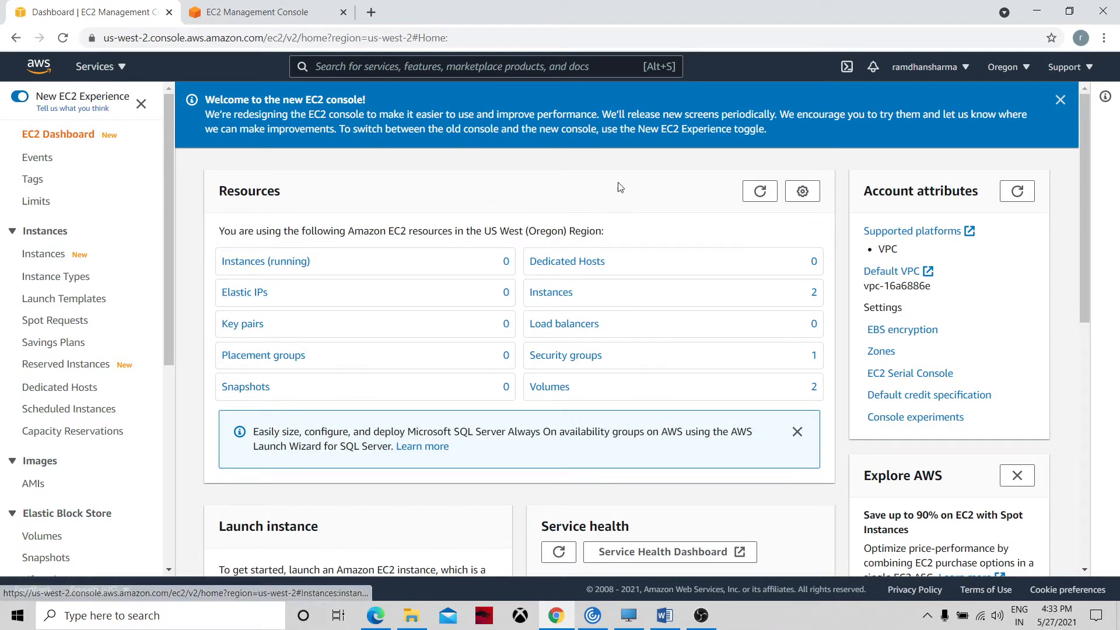
{"action": "left_click", "coordinate": [762, 194]}
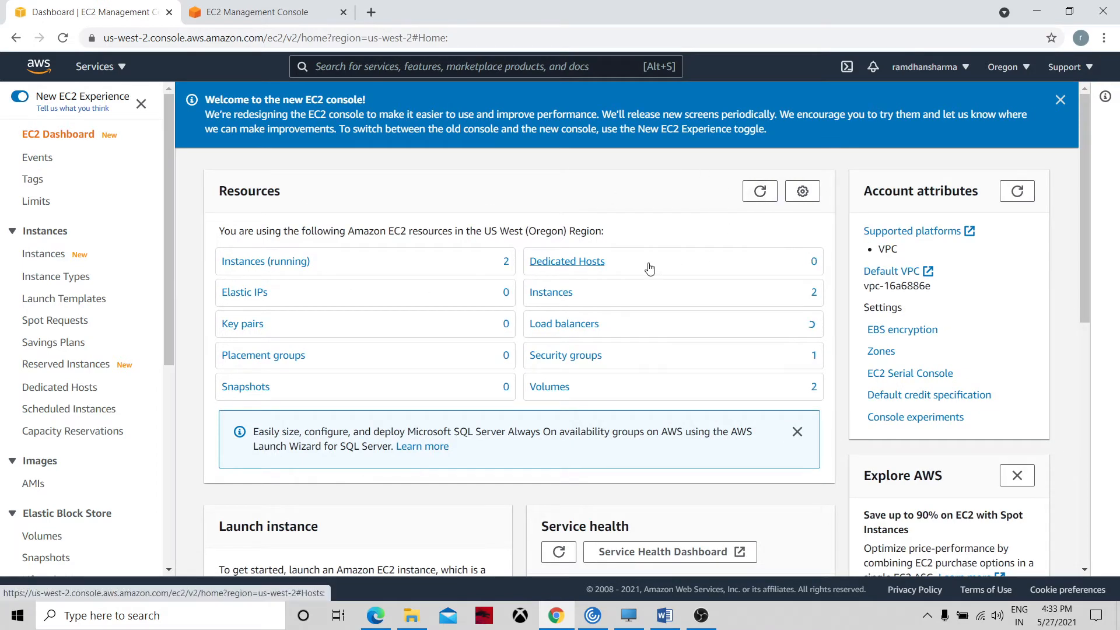
{"action": "left_click", "coordinate": [564, 295]}
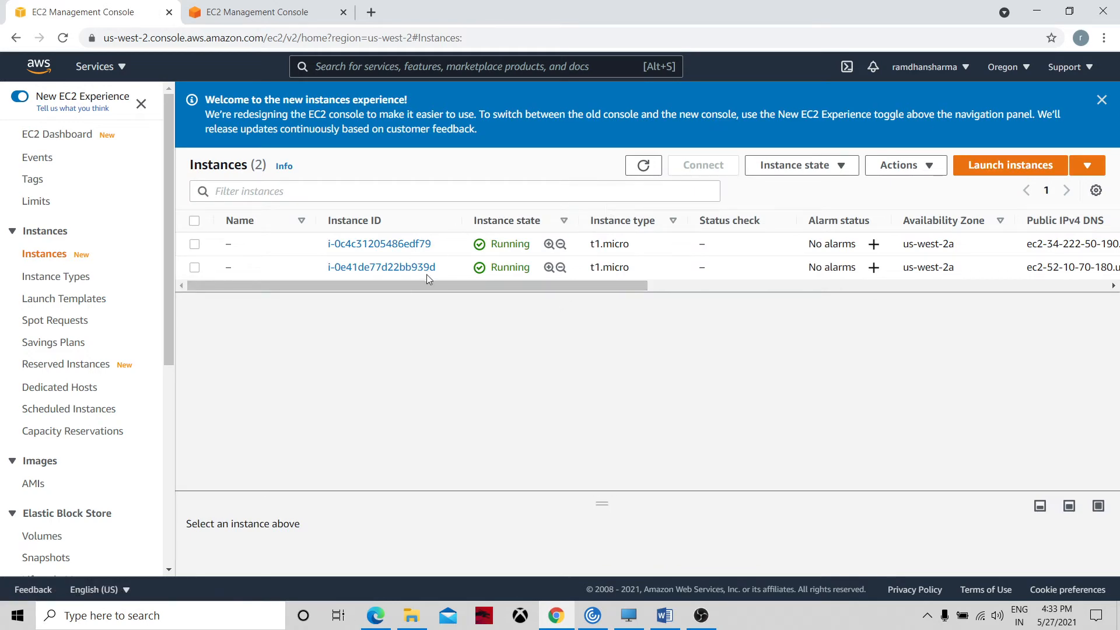
Step: Return to the Auto Scaling groups list and reopen the instance management view of autoscaletest
{"action": "left_click", "coordinate": [208, 7]}
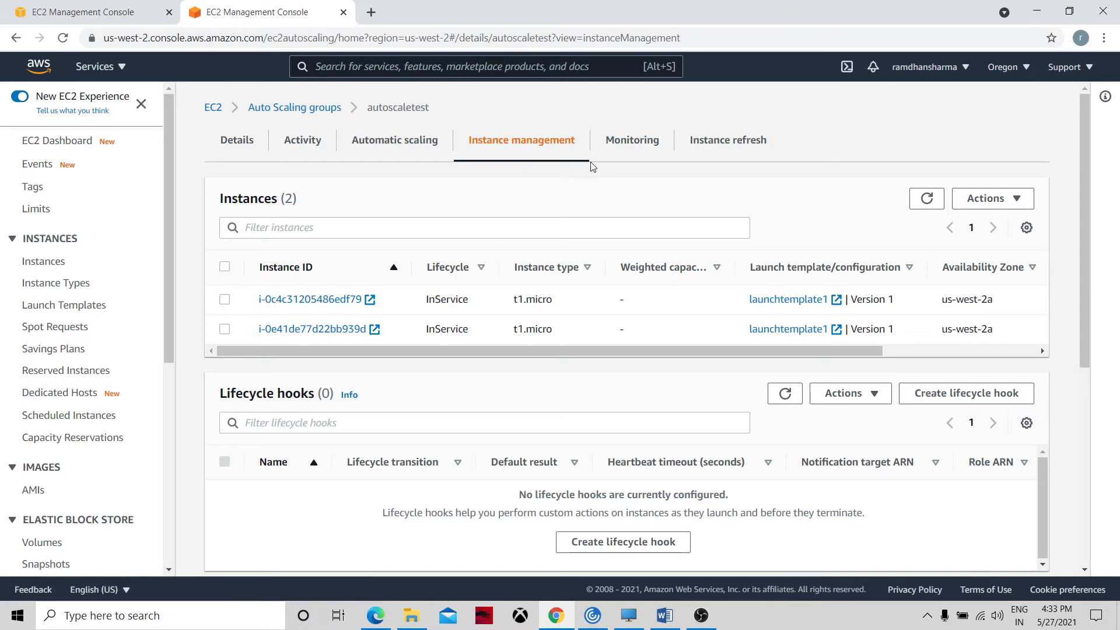
{"action": "left_click_drag", "start_coordinate": [1078, 250], "coordinate": [1086, 215]}
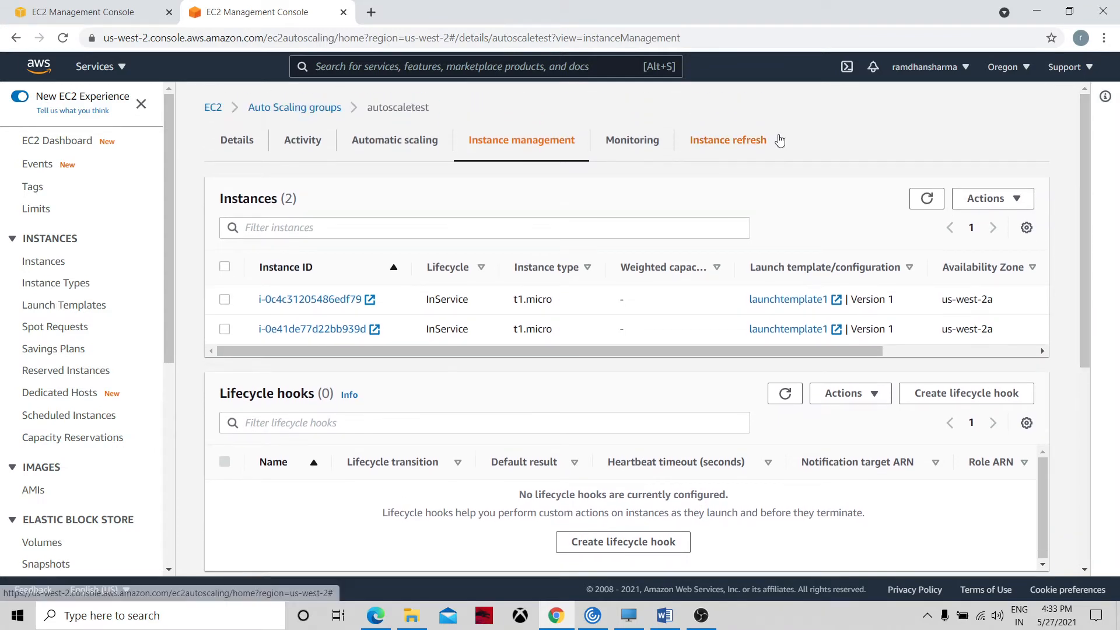
{"action": "left_click", "coordinate": [270, 108]}
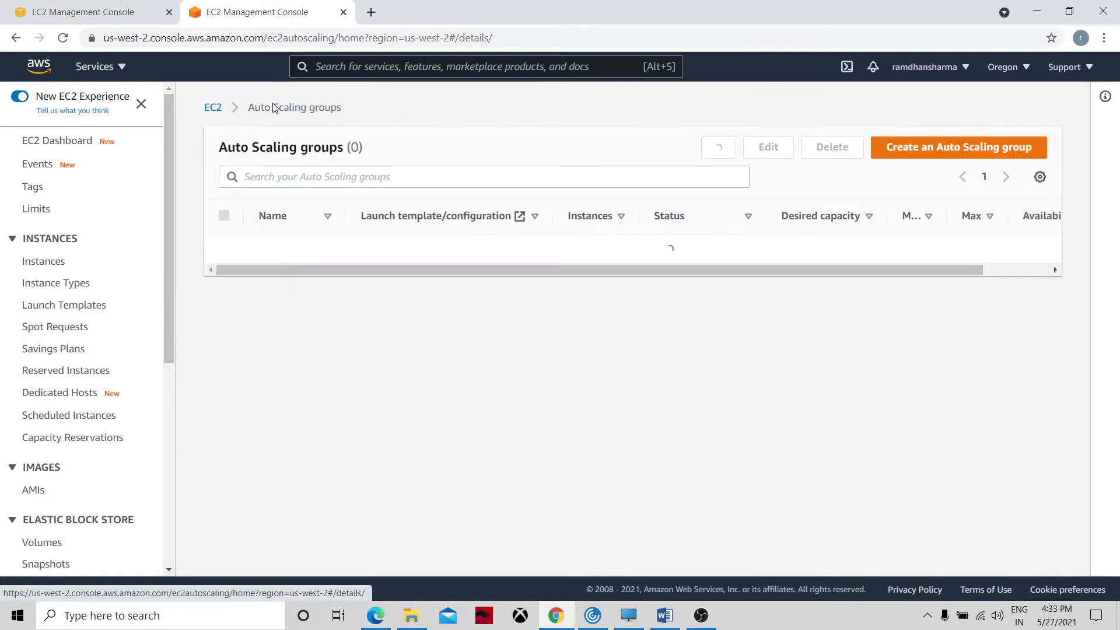
{"action": "left_click", "coordinate": [282, 249]}
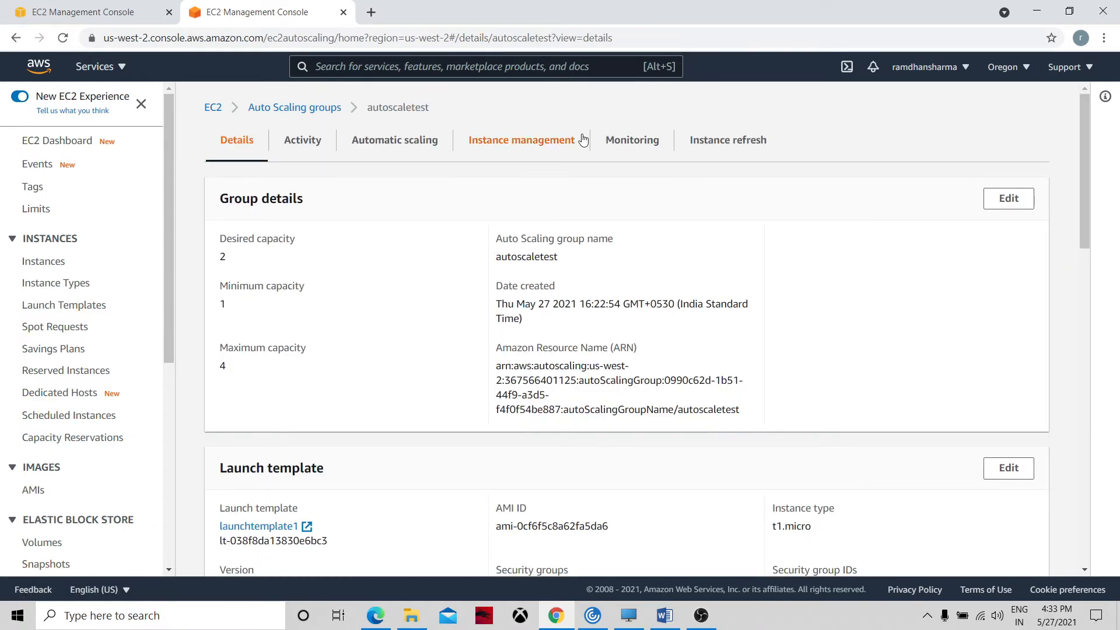
{"action": "left_click", "coordinate": [530, 147]}
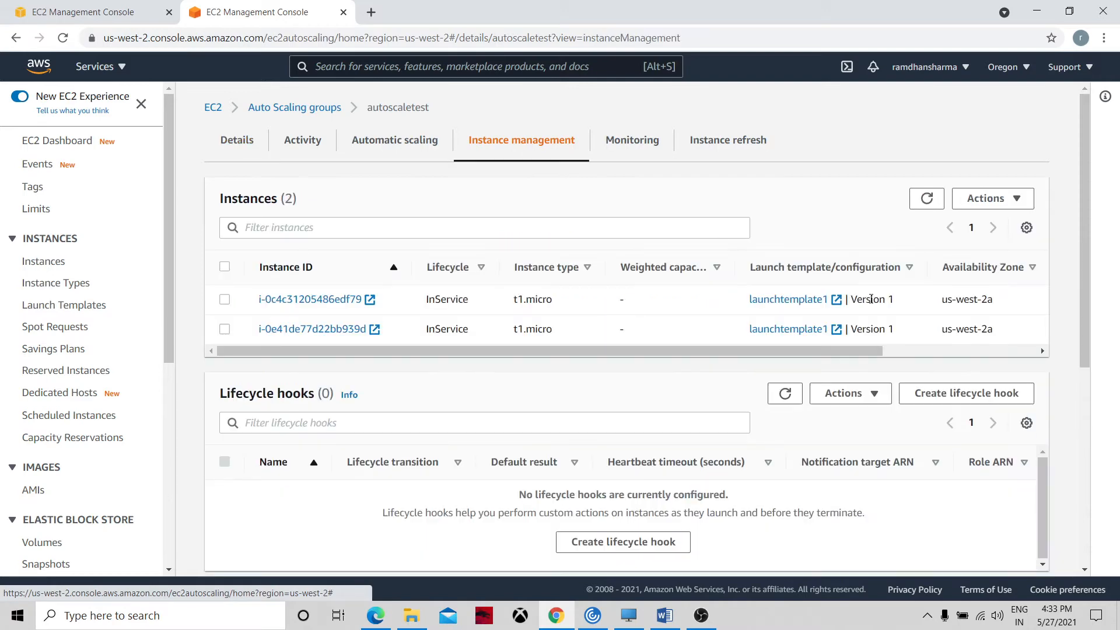
Step: Start creating a warm pool for the autoscaletest group with the warm pool instance state Stopped
{"action": "left_click_drag", "start_coordinate": [1087, 271], "coordinate": [1087, 421]}
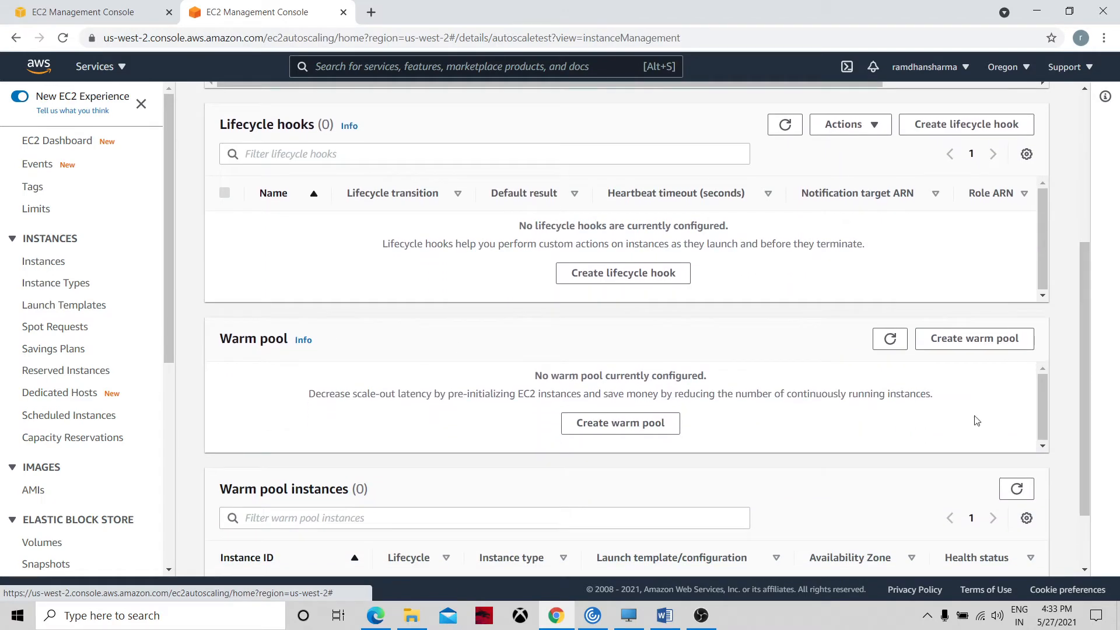
{"action": "left_click", "coordinate": [655, 430]}
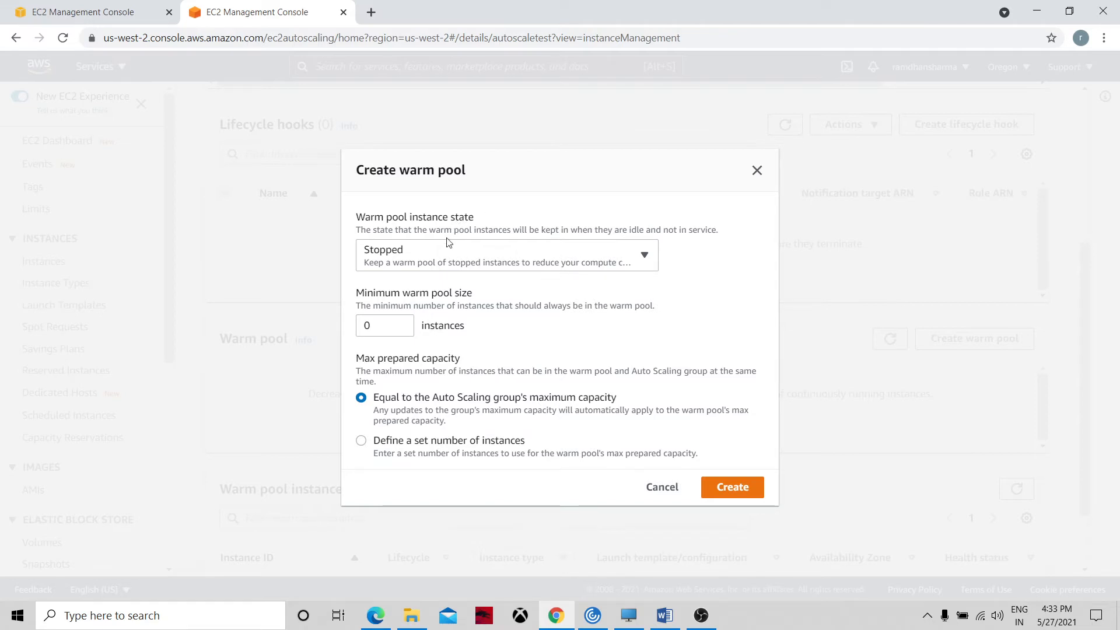
{"action": "left_click", "coordinate": [484, 259]}
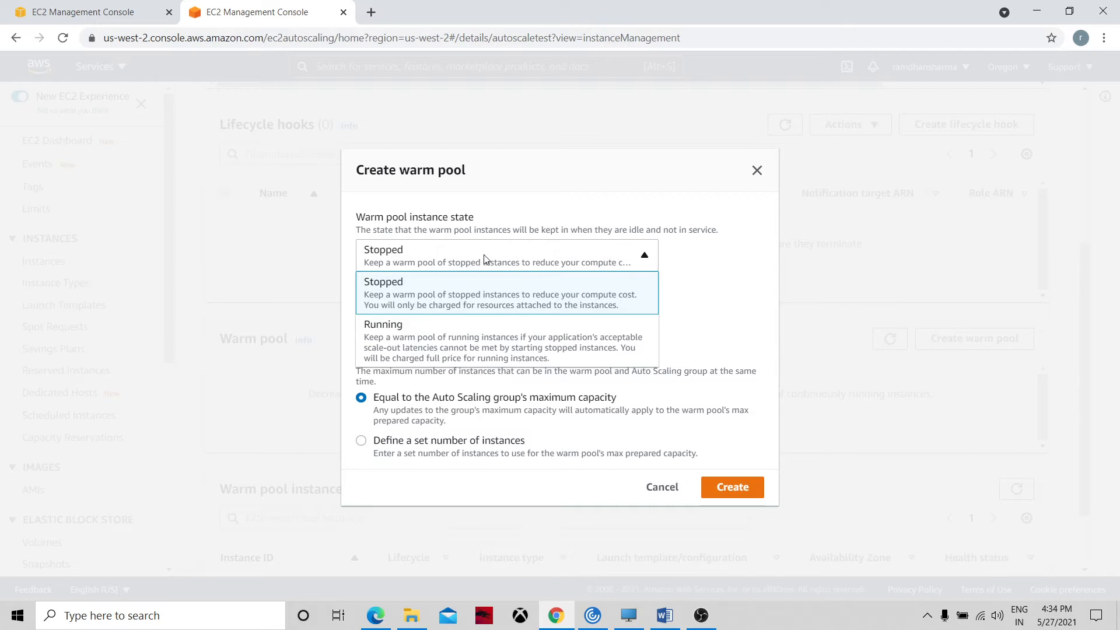
{"action": "left_click", "coordinate": [446, 332]}
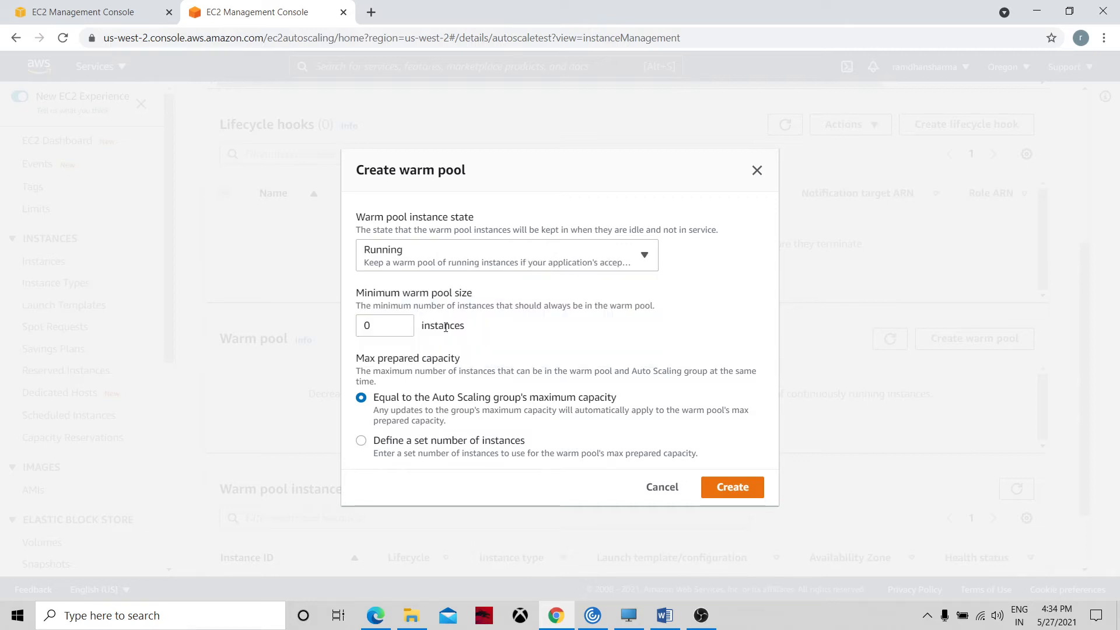
{"action": "left_click", "coordinate": [457, 262]}
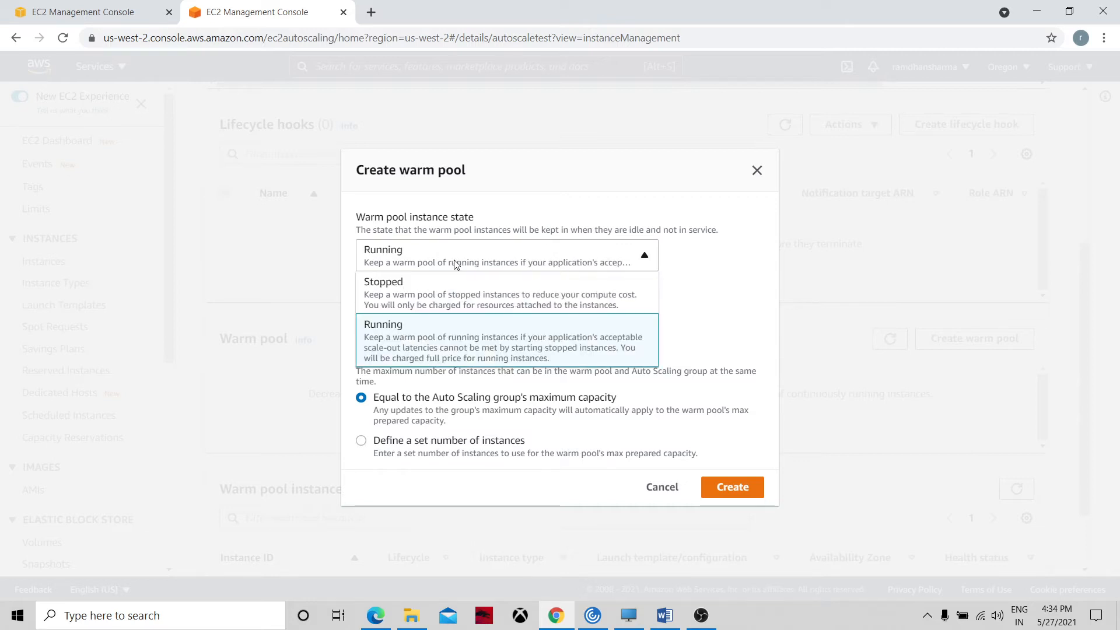
{"action": "left_click", "coordinate": [438, 286]}
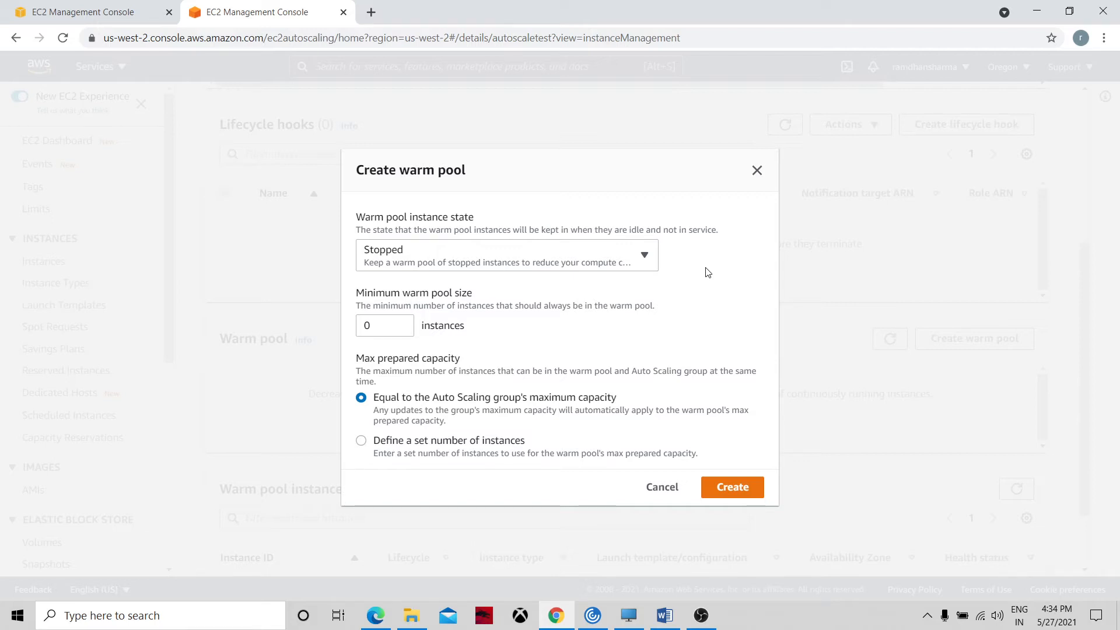
Step: Create the warm pool with a minimum size of 2 instances and max prepared capacity equal to the Auto Scaling group's maximum capacity
{"action": "left_click", "coordinate": [401, 322]}
{"action": "left_click", "coordinate": [401, 322]}
{"action": "left_click", "coordinate": [548, 335]}
{"action": "left_click", "coordinate": [363, 442]}
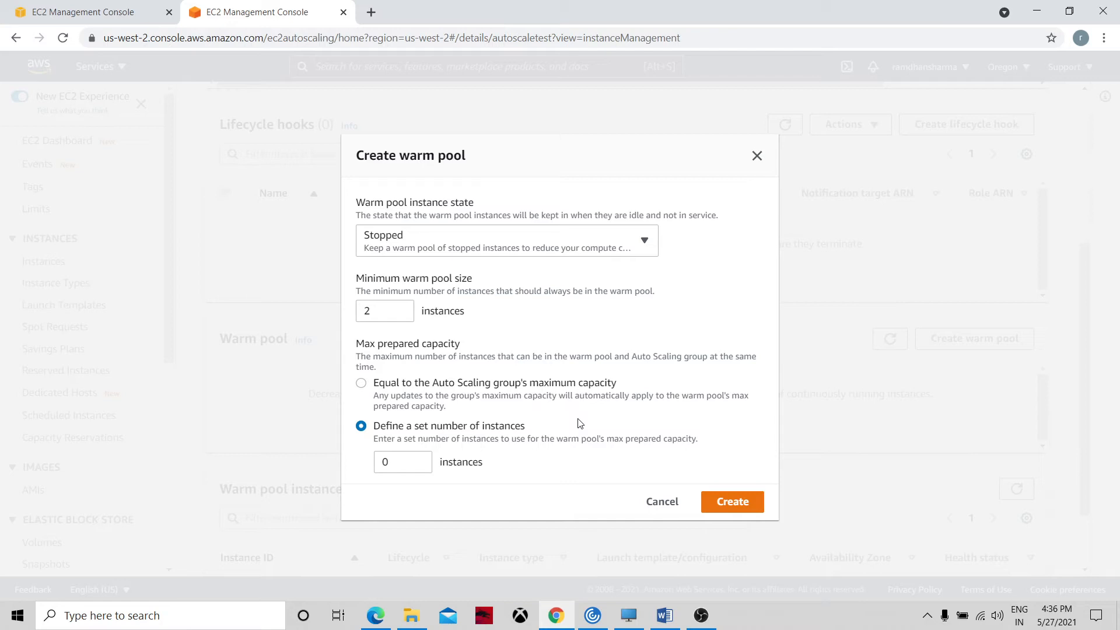
{"action": "left_click", "coordinate": [391, 459]}
{"action": "left_click", "coordinate": [468, 490]}
{"action": "left_click", "coordinate": [361, 385]}
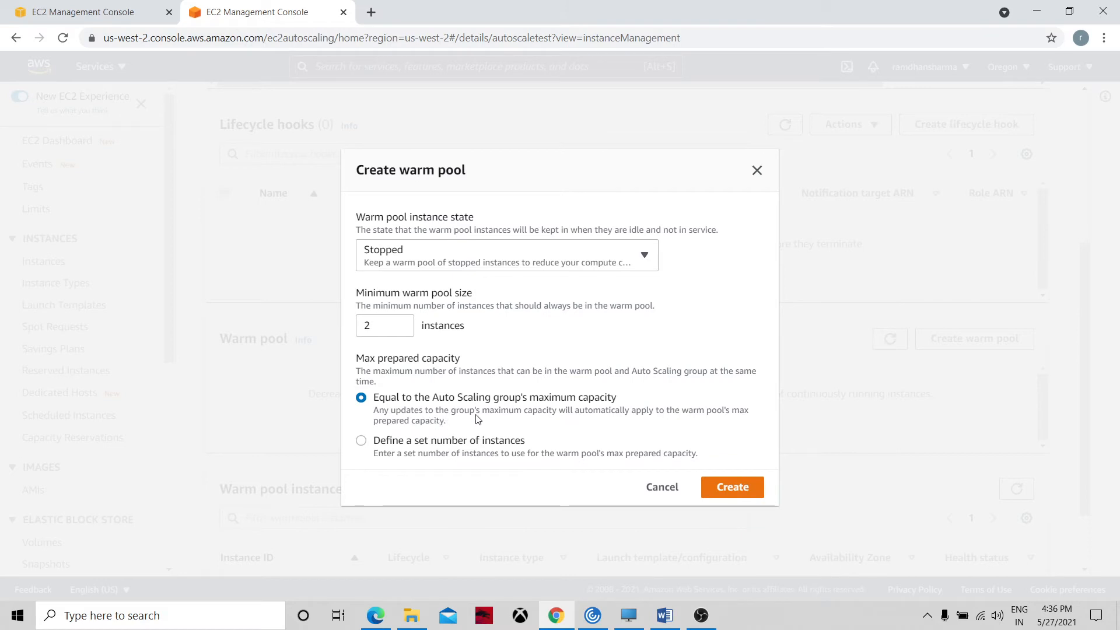
{"action": "left_click", "coordinate": [734, 488]}
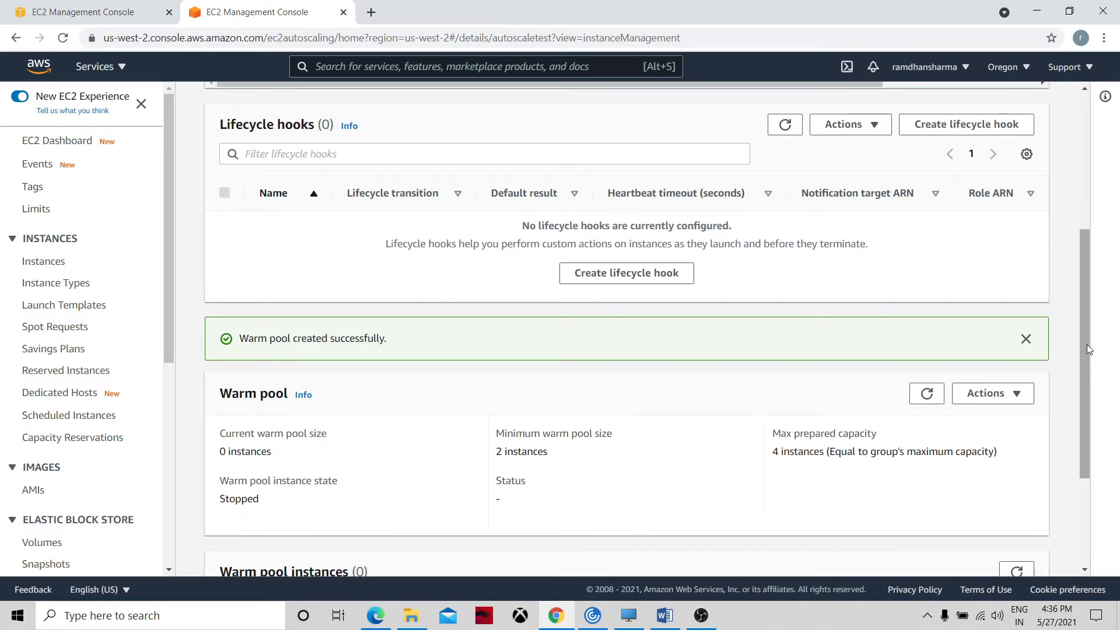
Step: Refresh the warm pool details and the warm pool instances list to check for newly launched instances
{"action": "left_click_drag", "start_coordinate": [1082, 349], "coordinate": [1094, 465]}
{"action": "left_click", "coordinate": [1017, 403]}
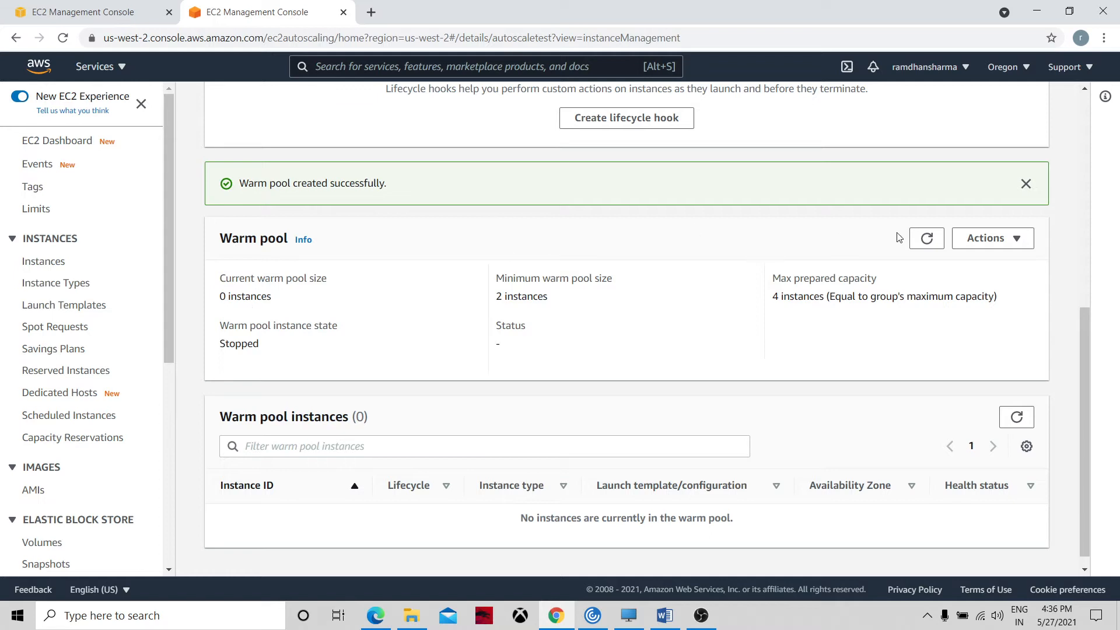
{"action": "left_click", "coordinate": [927, 240]}
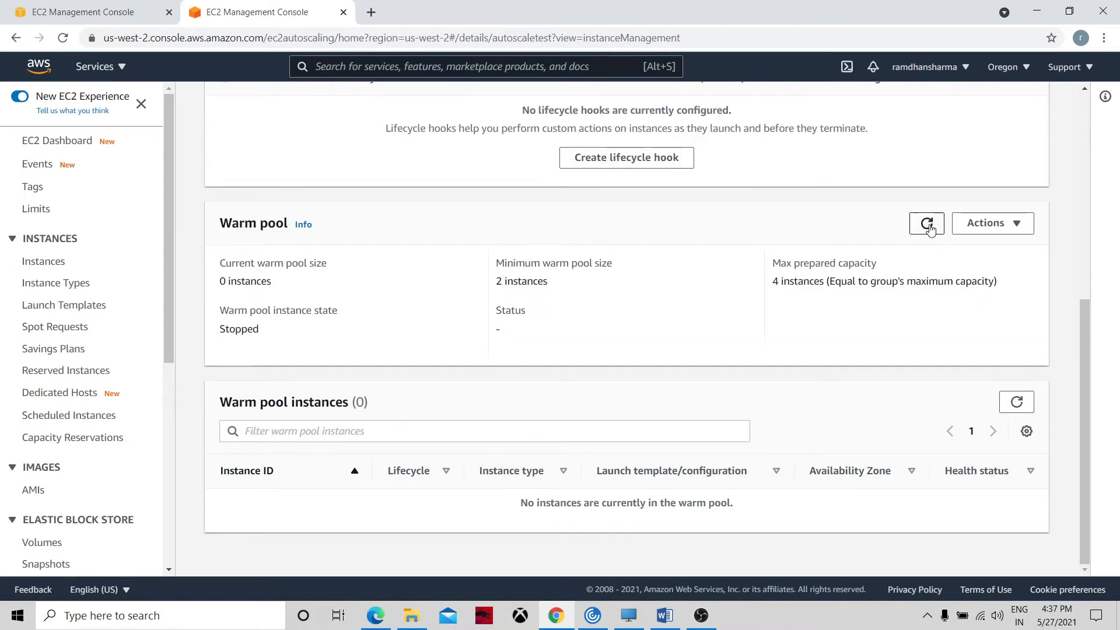
{"action": "left_click", "coordinate": [928, 226]}
{"action": "left_click", "coordinate": [932, 232]}
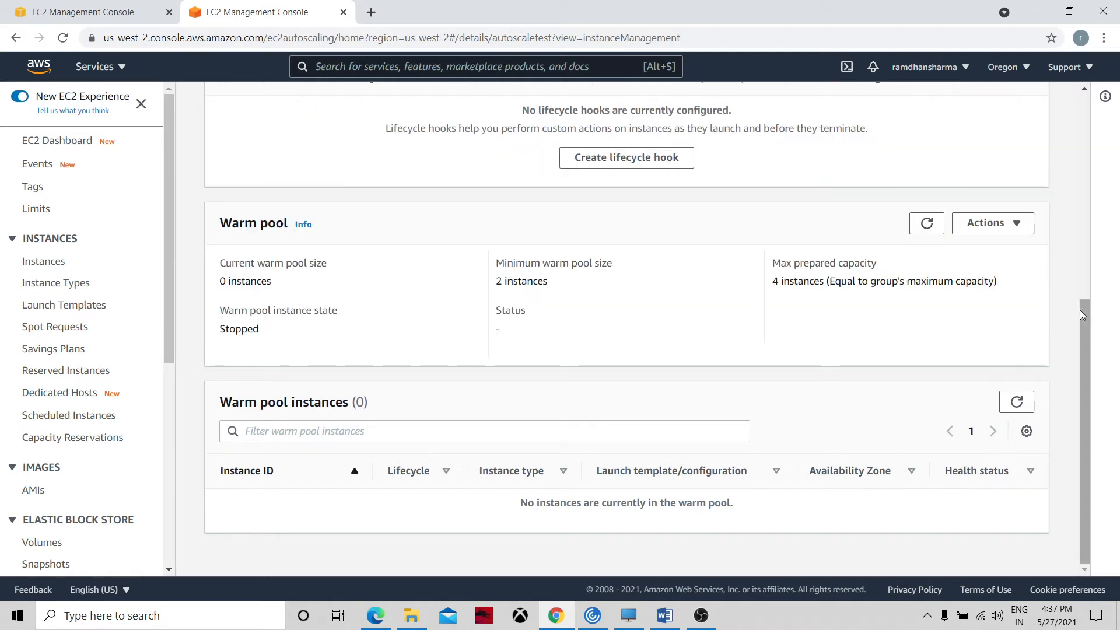
{"action": "left_click", "coordinate": [1022, 401]}
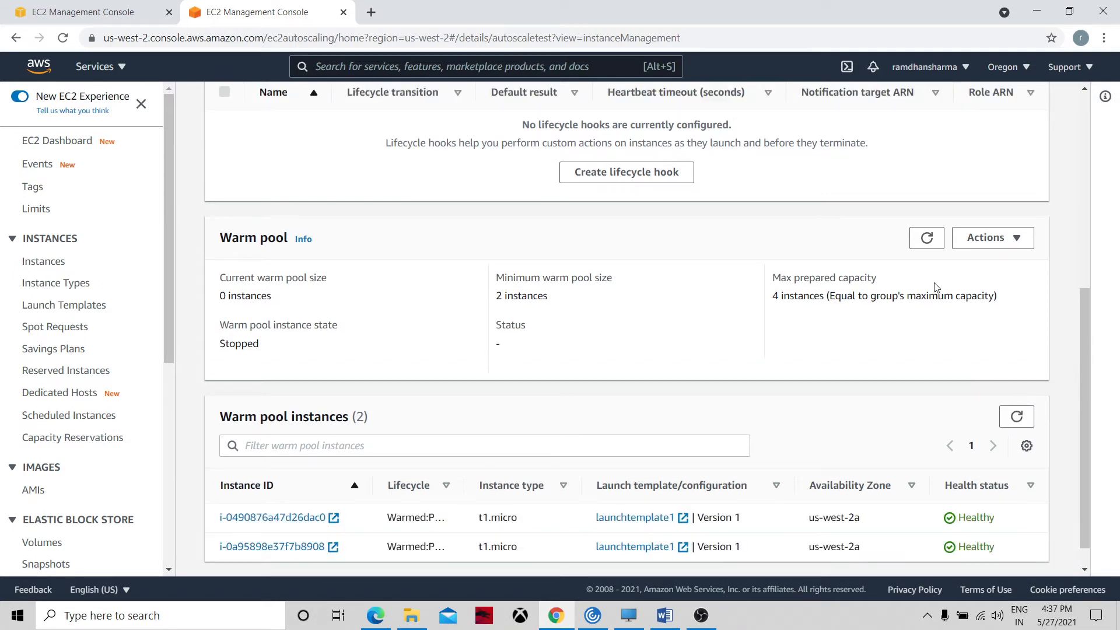
Step: Refresh the warm pool details and warm pool instances list, and widen the Lifecycle column to read the full states
{"action": "left_click", "coordinate": [928, 240]}
{"action": "left_click", "coordinate": [1012, 421]}
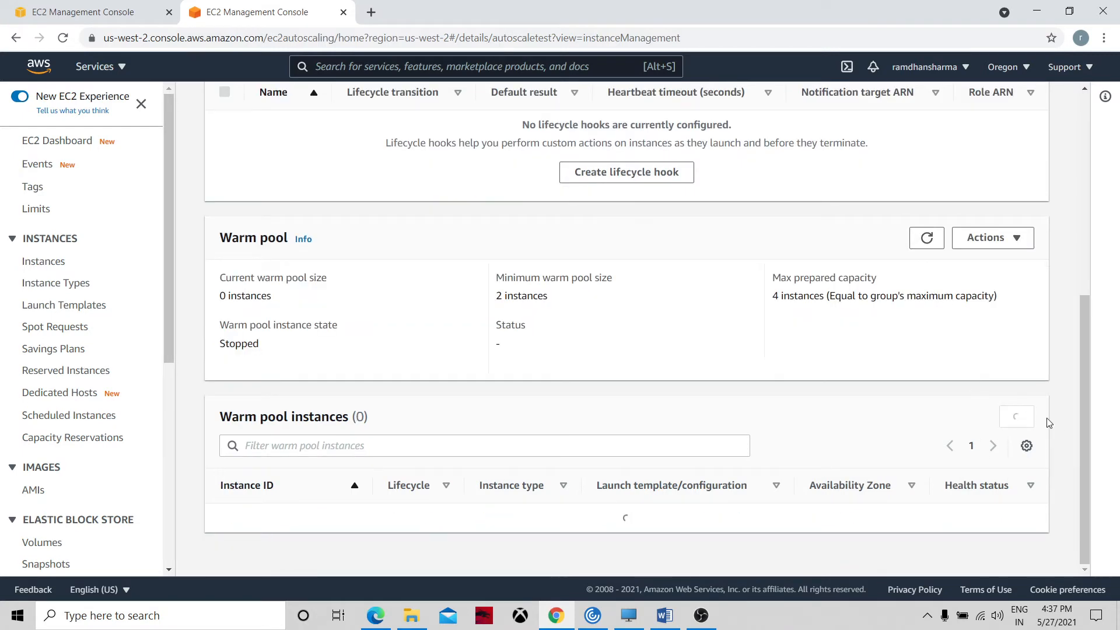
{"action": "scroll", "coordinate": [1086, 407], "scroll_direction": "down", "scroll_amount": 1}
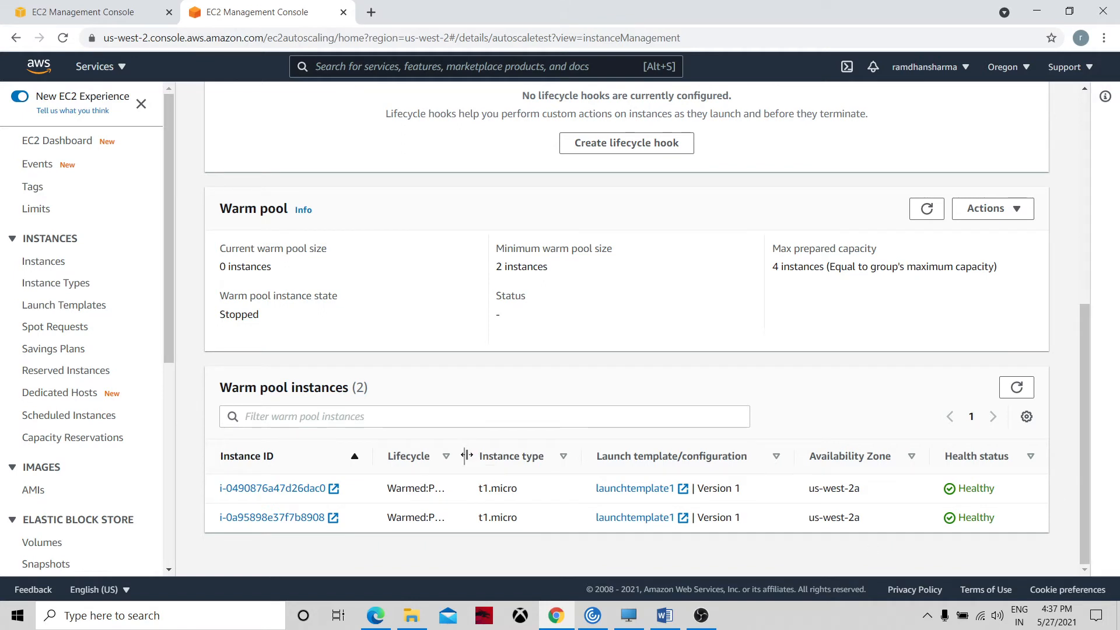
{"action": "left_click_drag", "start_coordinate": [465, 455], "coordinate": [513, 453]}
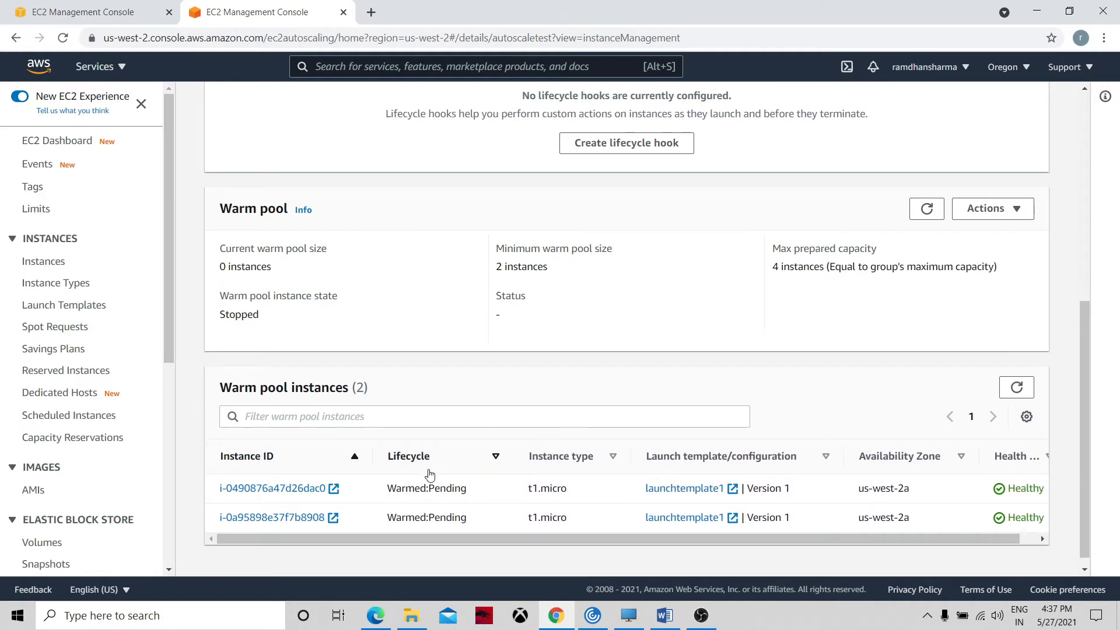
Step: Refresh the warm pool instances list and the warm pool details again to check for lifecycle and size changes
{"action": "left_click", "coordinate": [1017, 387]}
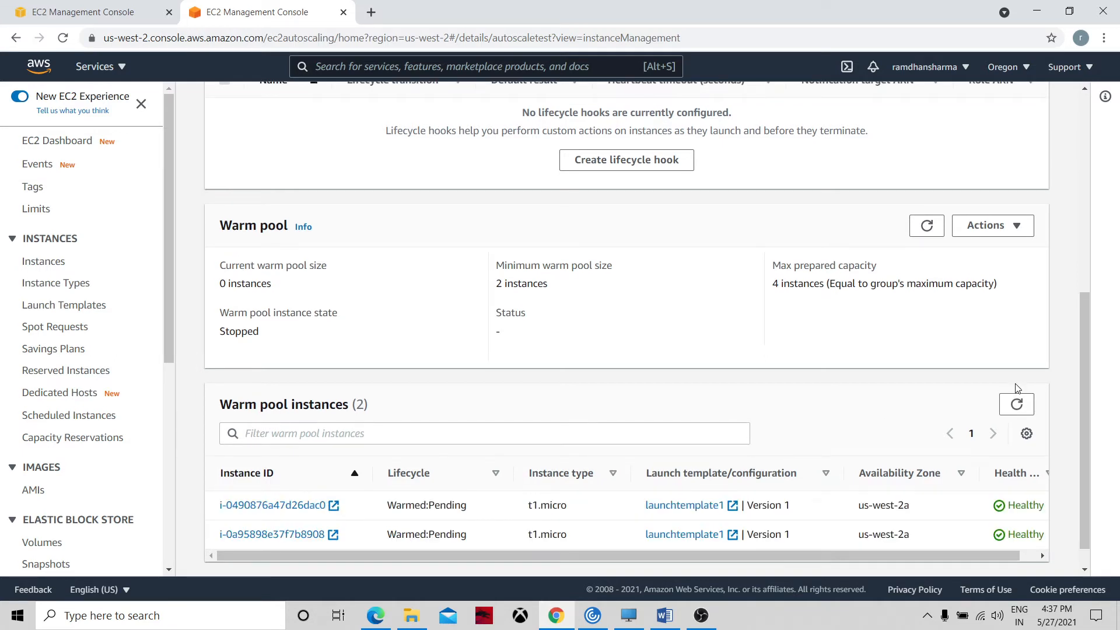
{"action": "left_click_drag", "start_coordinate": [1085, 352], "coordinate": [1087, 350]}
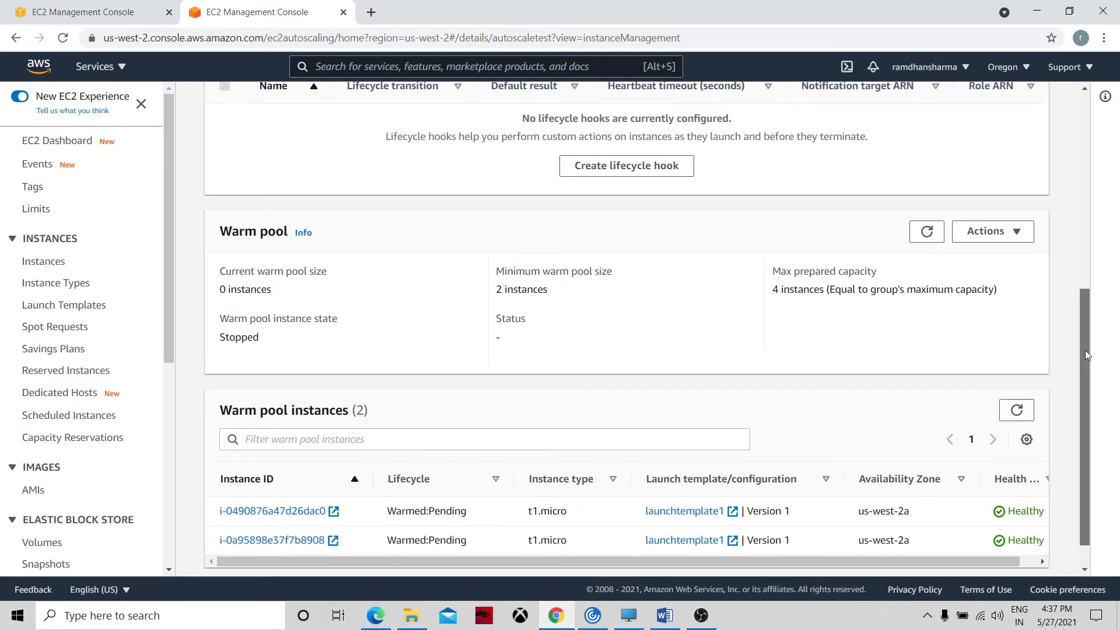
{"action": "left_click", "coordinate": [929, 232]}
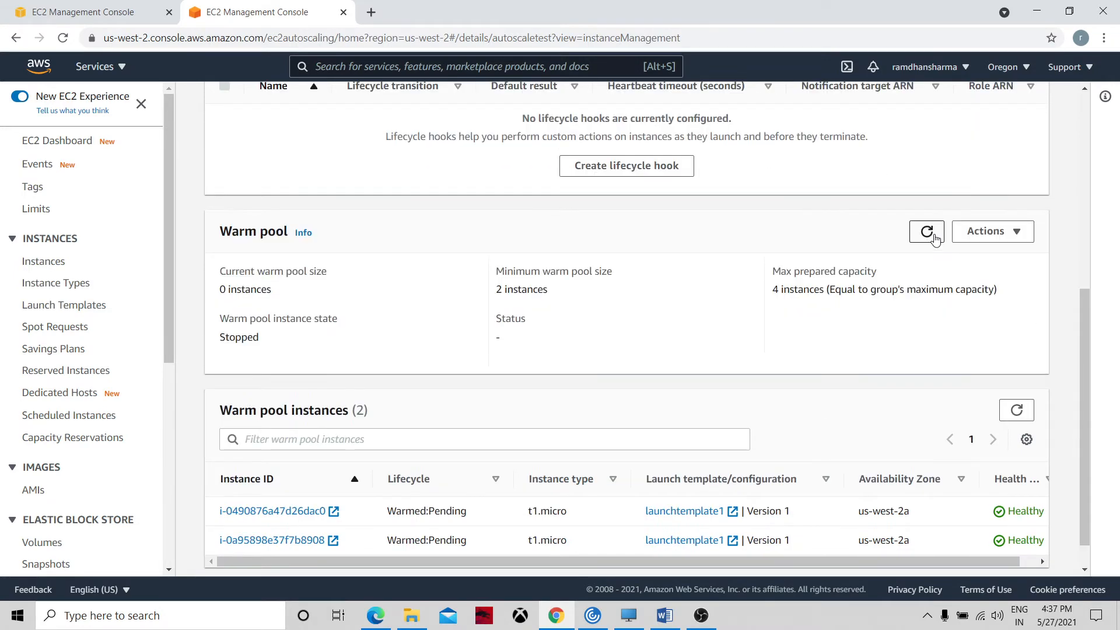
{"action": "left_click", "coordinate": [933, 237]}
{"action": "left_click_drag", "start_coordinate": [1084, 362], "coordinate": [1084, 377]}
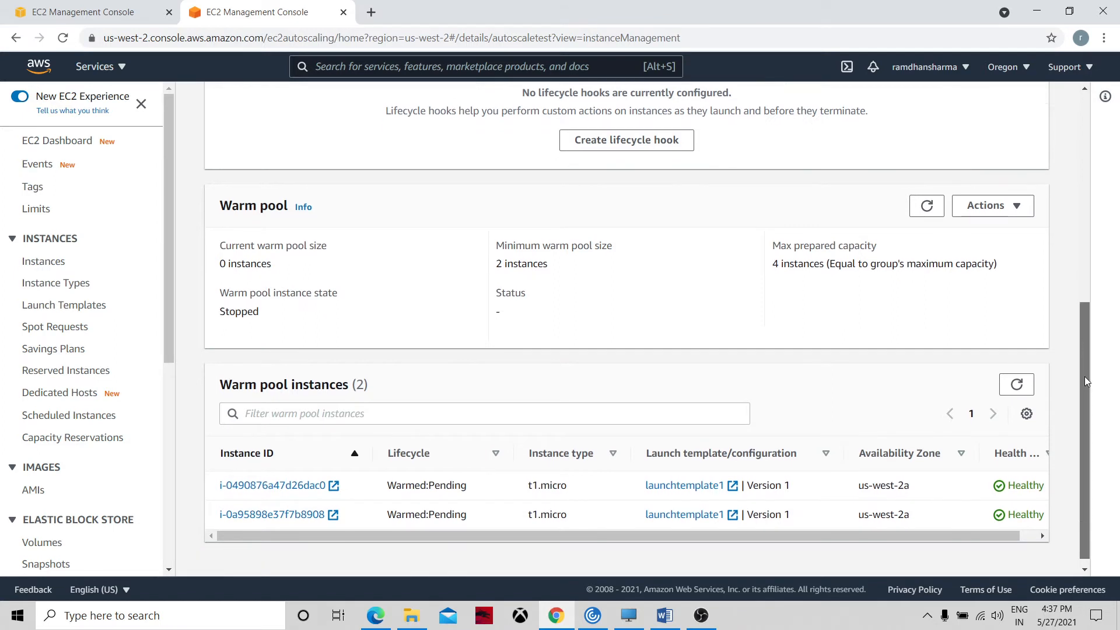
{"action": "left_click", "coordinate": [1023, 385]}
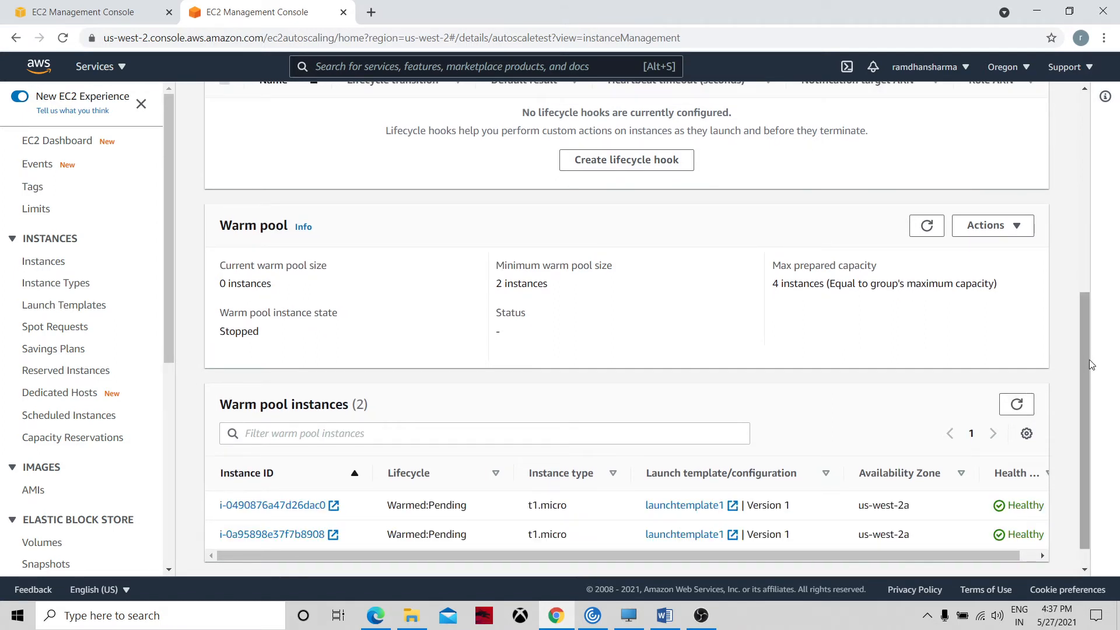
Step: Refresh the autoscaletest group's instances list and open the group's activity history
{"action": "left_click_drag", "start_coordinate": [1082, 365], "coordinate": [1081, 165]}
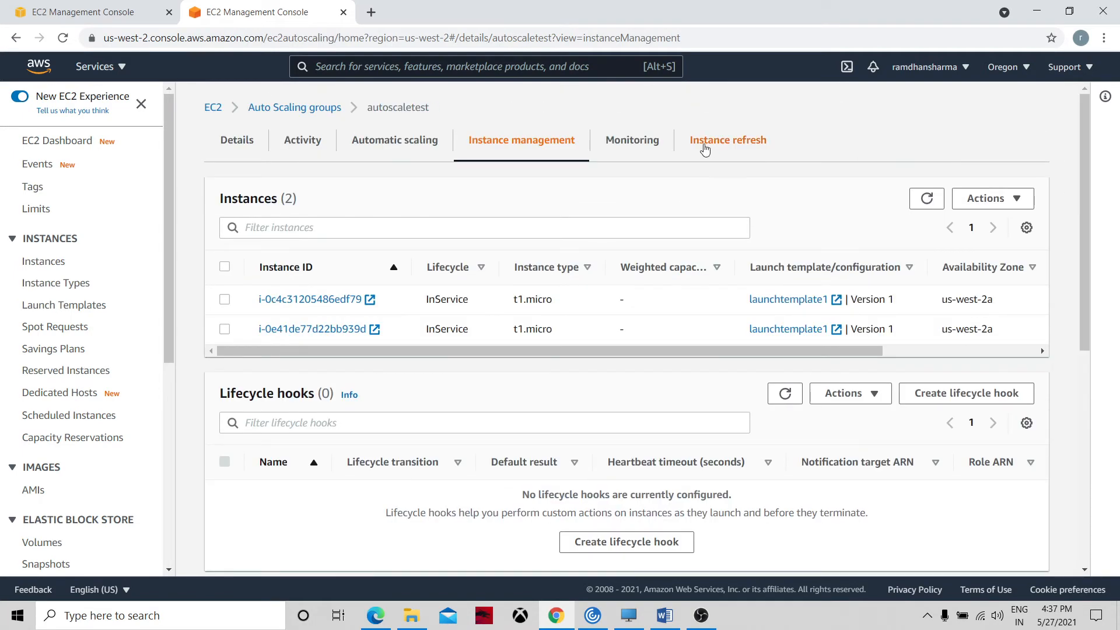
{"action": "left_click", "coordinate": [927, 199]}
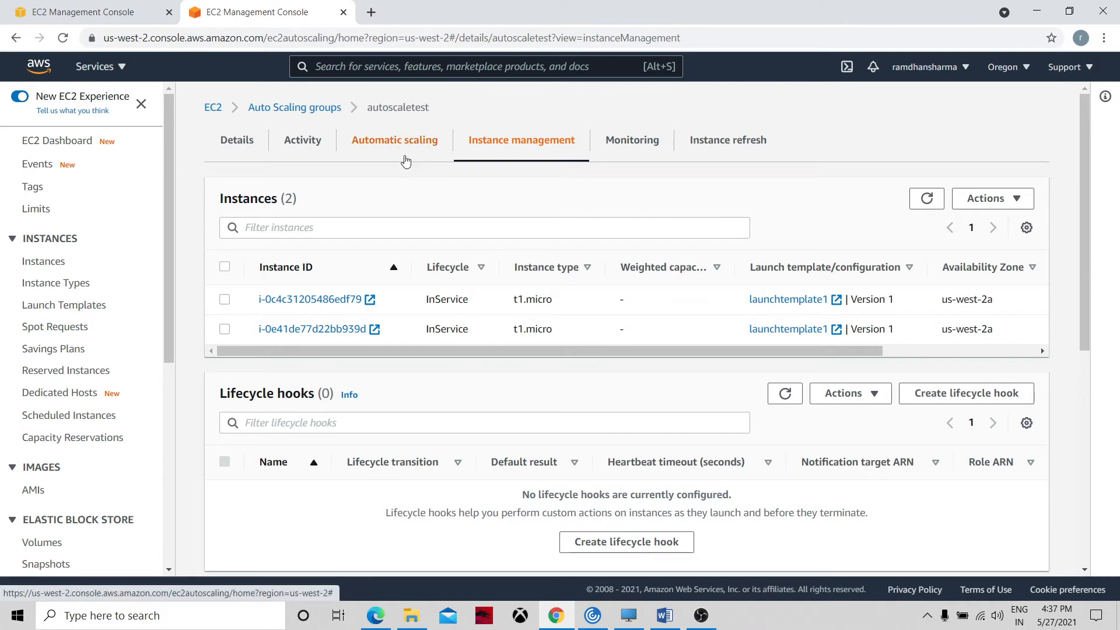
{"action": "left_click", "coordinate": [299, 142]}
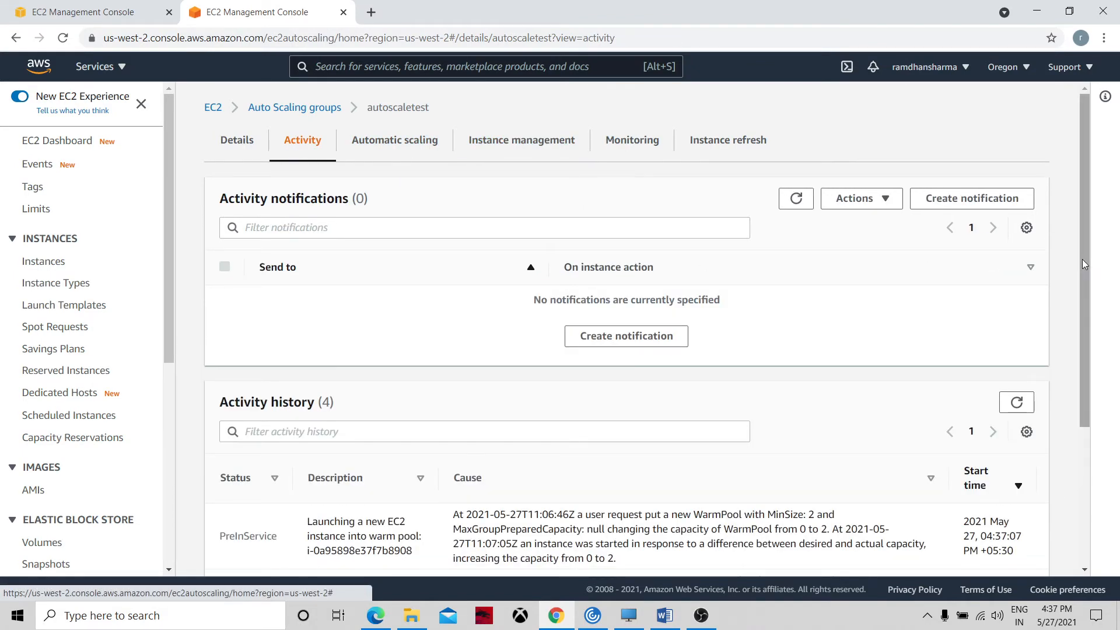
{"action": "scroll", "coordinate": [1083, 264], "scroll_direction": "down", "scroll_amount": 4}
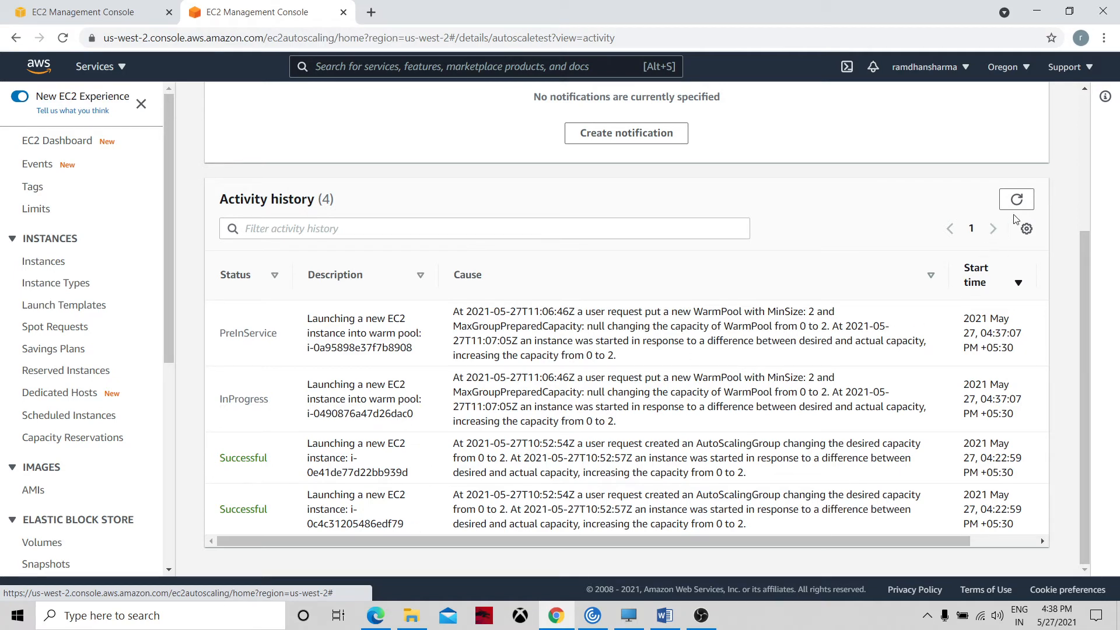
Step: Refresh the activity history and examine the status, cause, start time and end time of the warm pool launches
{"action": "left_click", "coordinate": [1018, 199]}
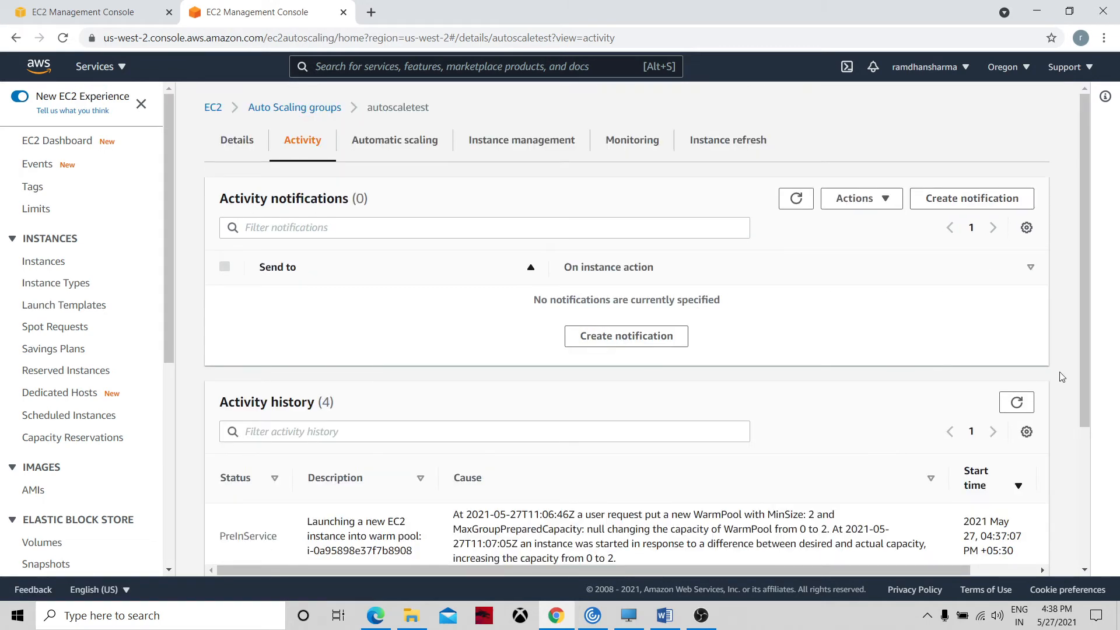
{"action": "scroll", "coordinate": [930, 537], "scroll_direction": "down", "scroll_amount": 3}
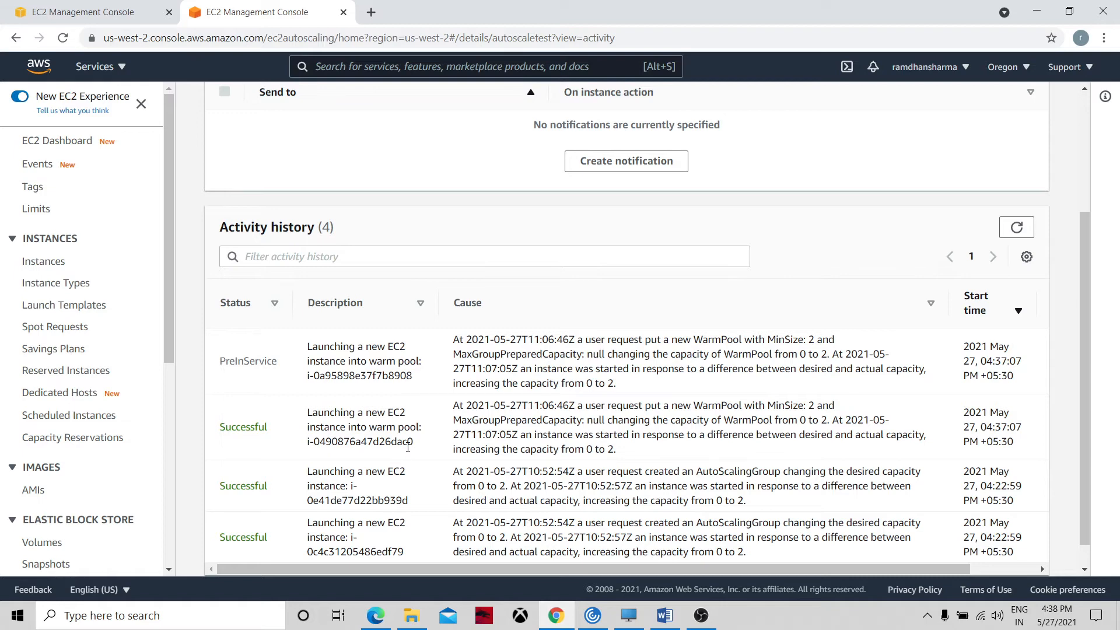
{"action": "left_click", "coordinate": [1020, 232]}
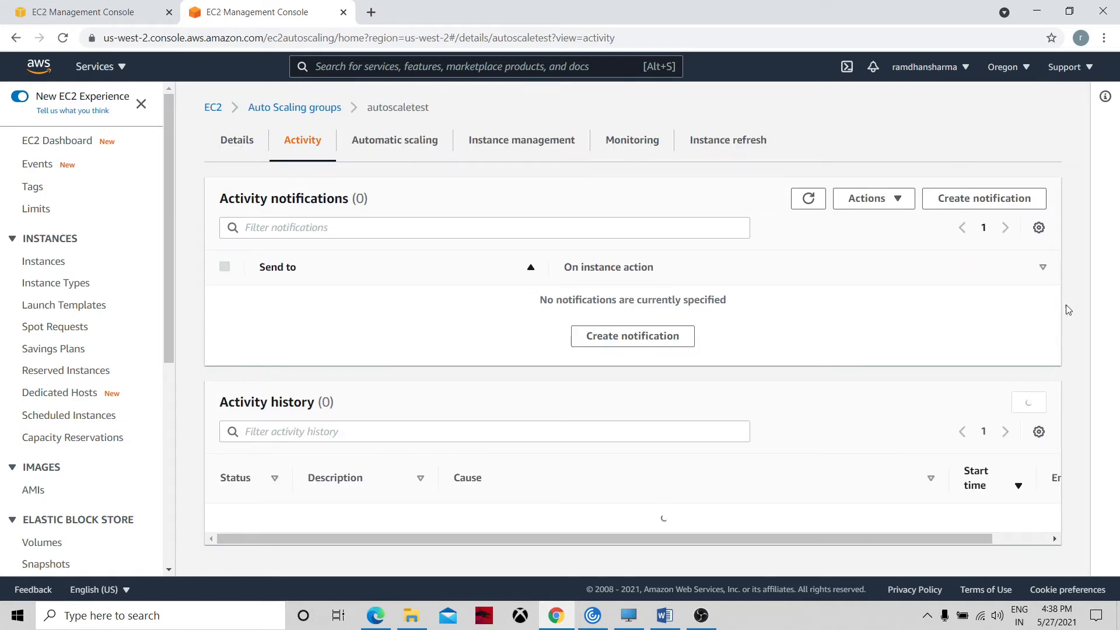
{"action": "scroll", "coordinate": [1106, 481], "scroll_direction": "down", "scroll_amount": 2}
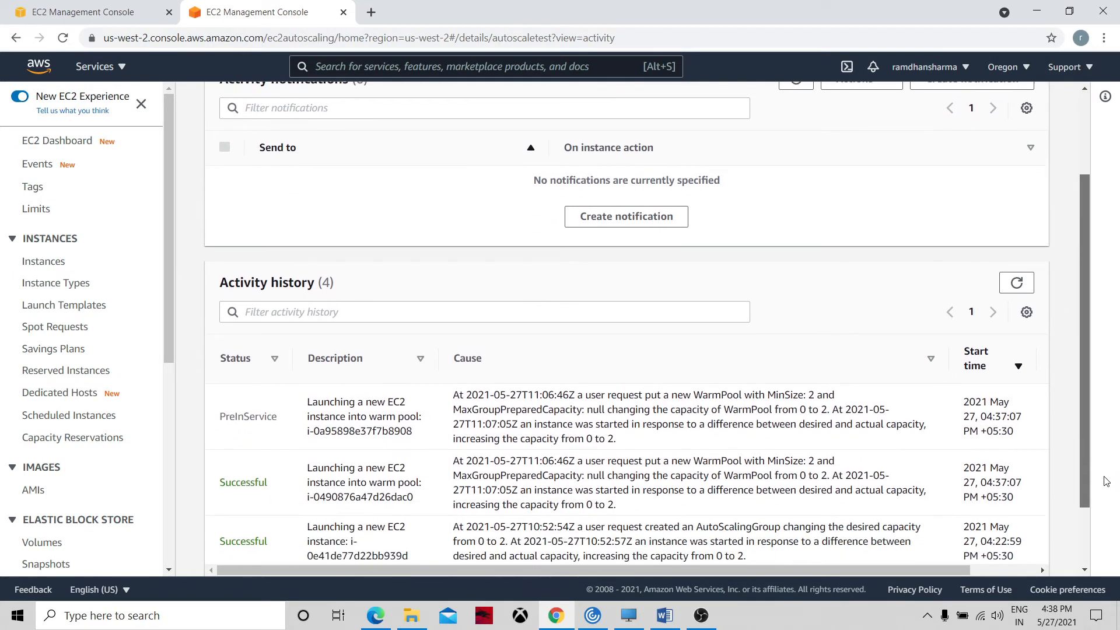
{"action": "scroll", "coordinate": [1107, 481], "scroll_direction": "down", "scroll_amount": 2}
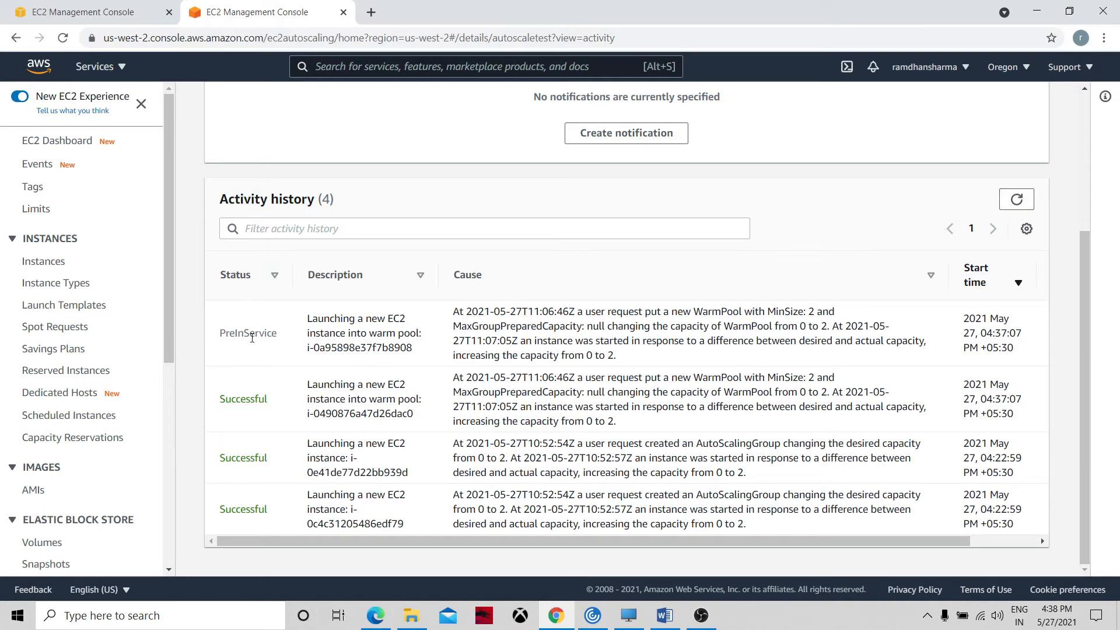
{"action": "left_click", "coordinate": [1018, 542]}
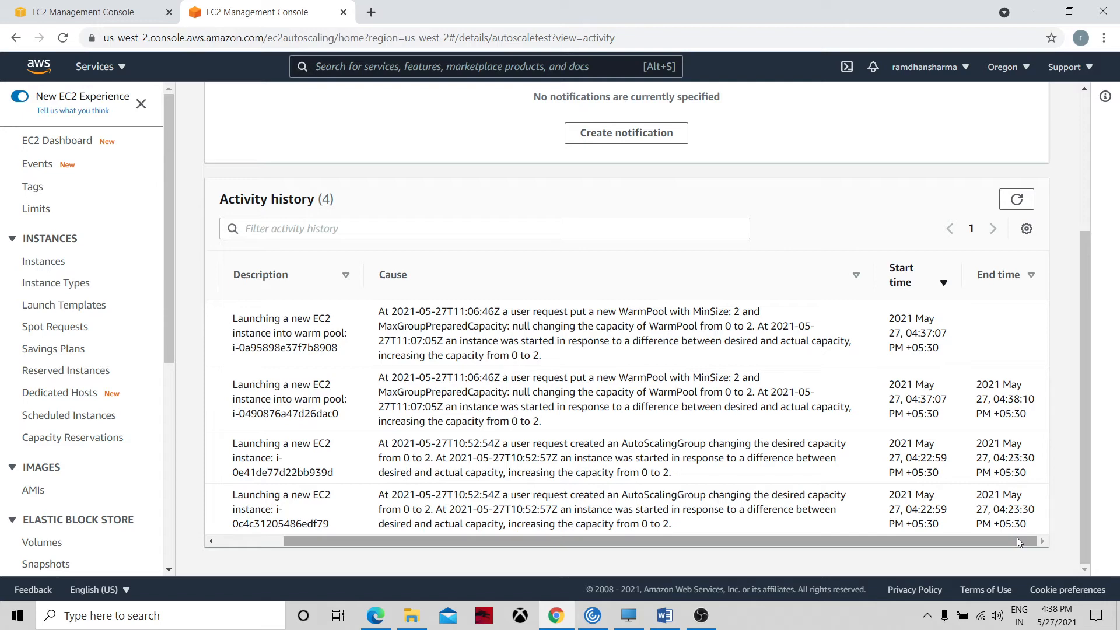
{"action": "left_click_drag", "start_coordinate": [1017, 541], "coordinate": [813, 540]}
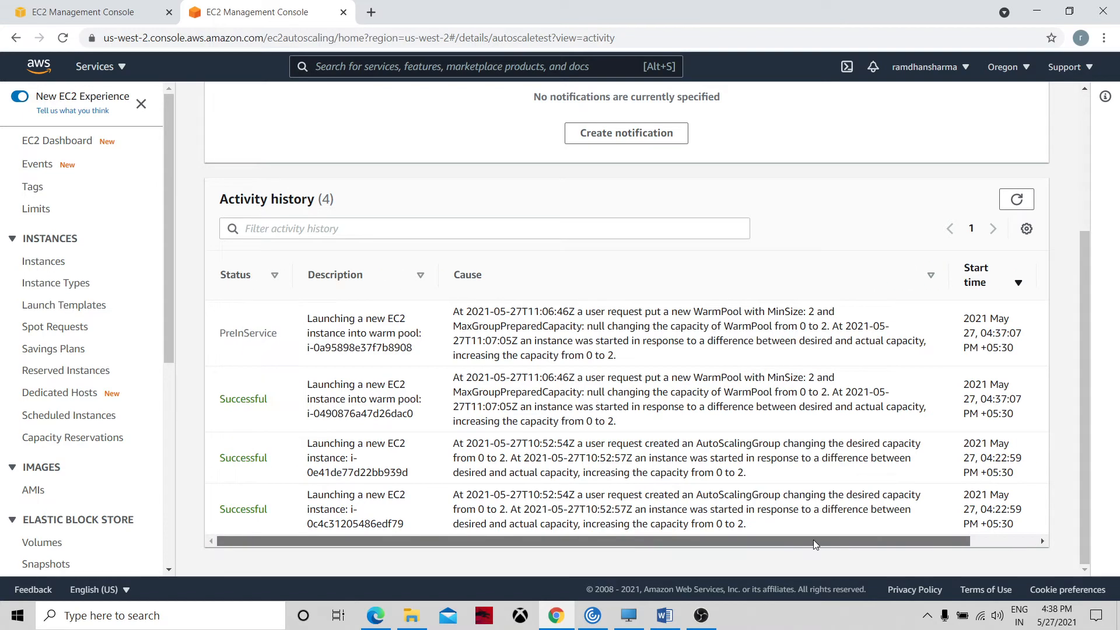
Step: Return to the instance management view of autoscaletest and refresh the group's instances list
{"action": "scroll", "coordinate": [1081, 184], "scroll_direction": "up", "scroll_amount": 3}
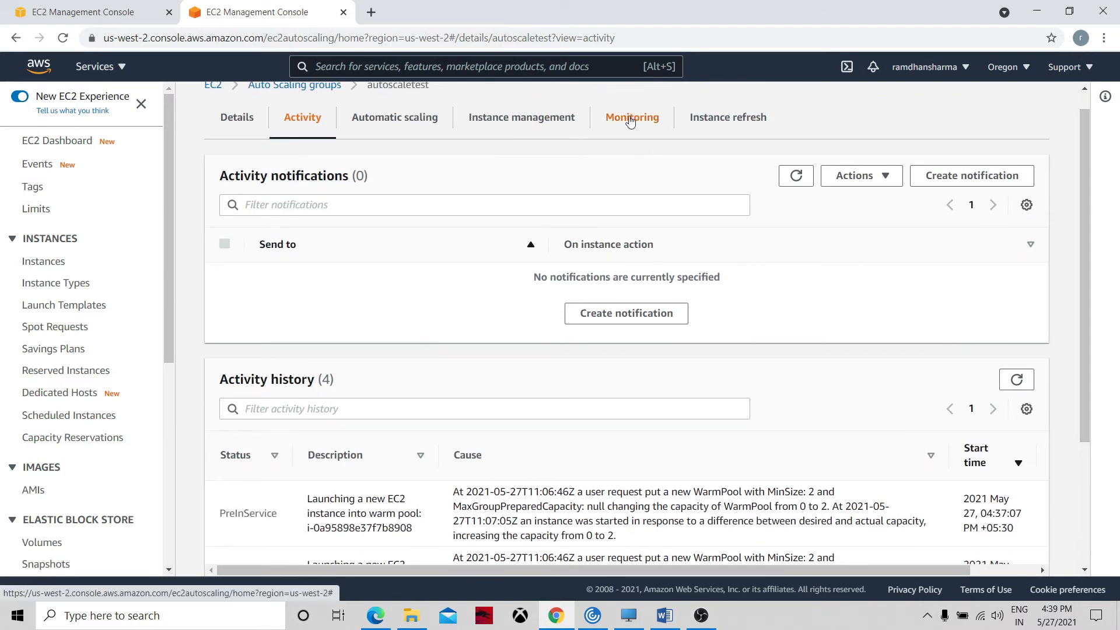
{"action": "left_click", "coordinate": [556, 120]}
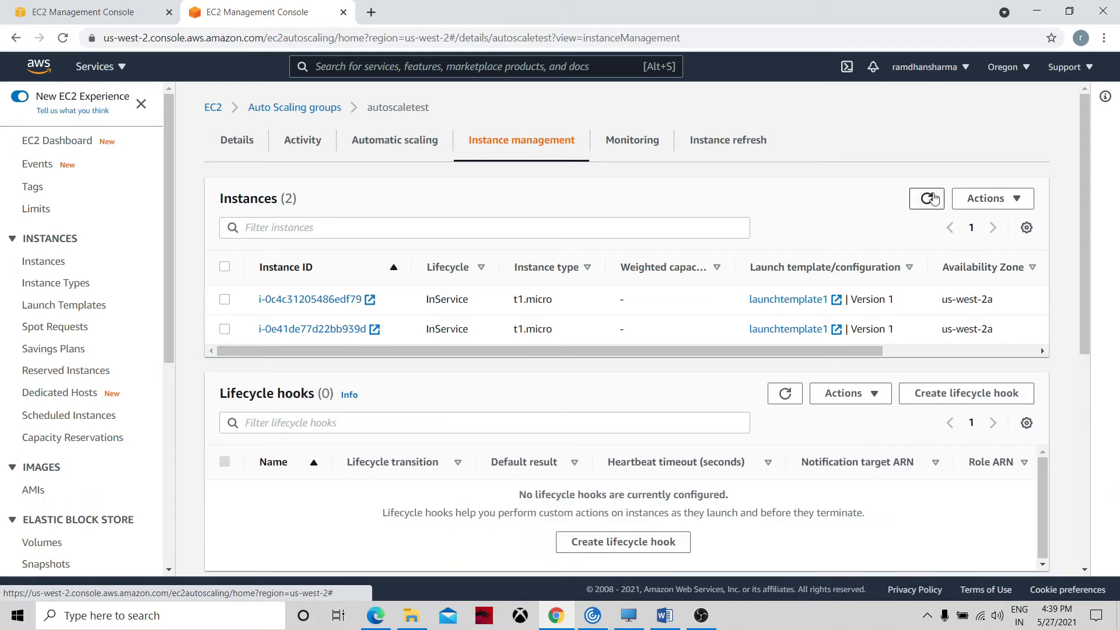
{"action": "left_click", "coordinate": [929, 198]}
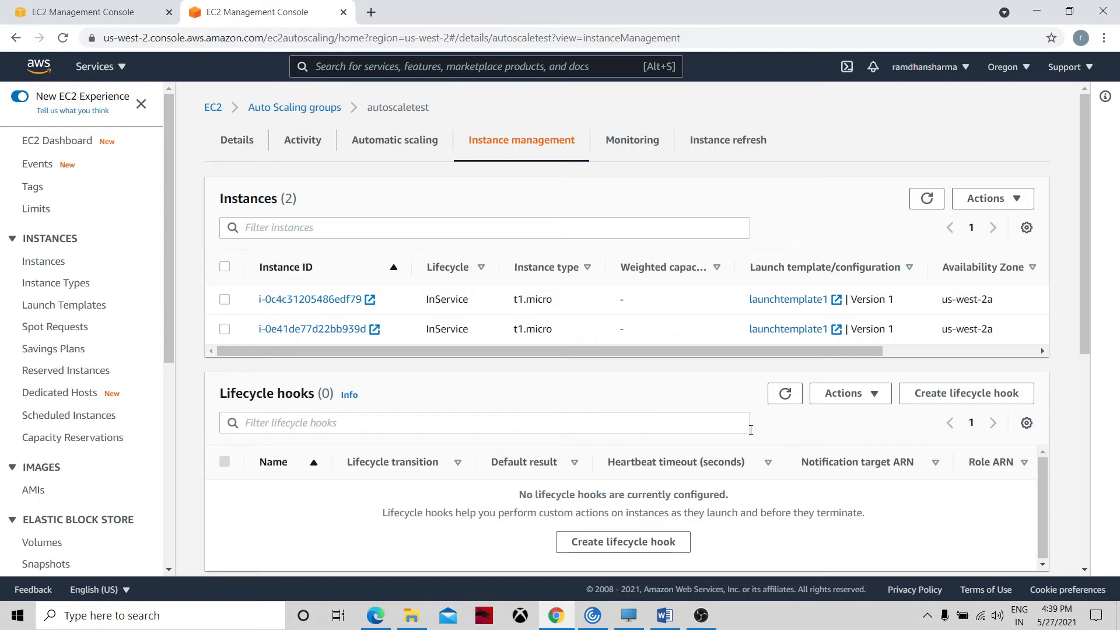
Step: Widen the Lifecycle column of the warm pool instances list, check each instance's lifecycle and health status, and refresh the list
{"action": "left_click_drag", "start_coordinate": [1091, 350], "coordinate": [1112, 542]}
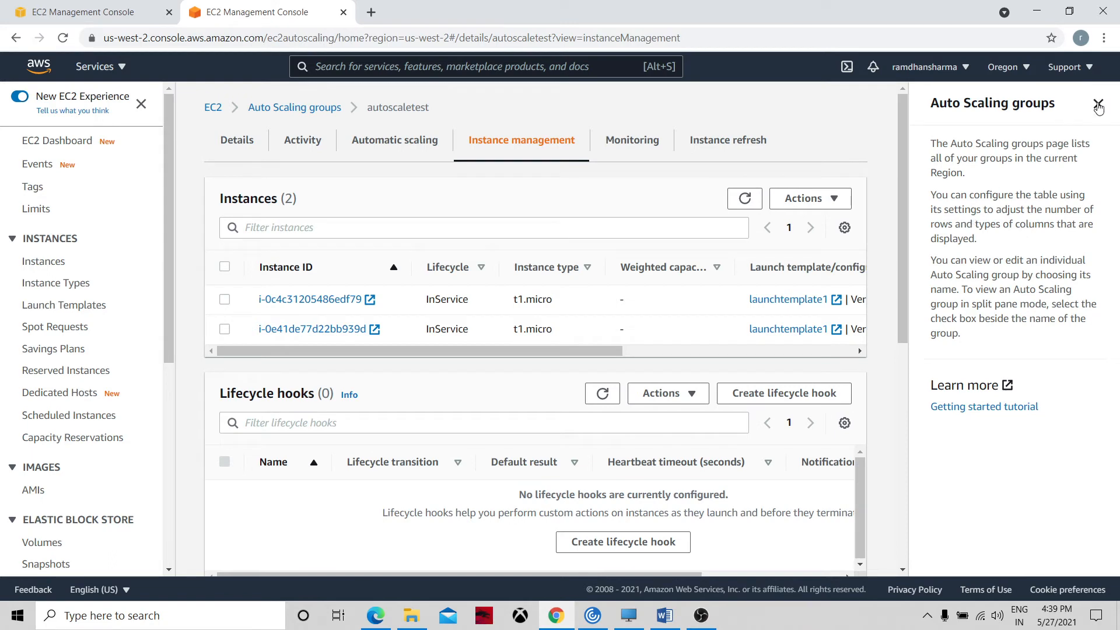
{"action": "left_click", "coordinate": [1099, 105]}
{"action": "left_click_drag", "start_coordinate": [1086, 218], "coordinate": [1099, 422]}
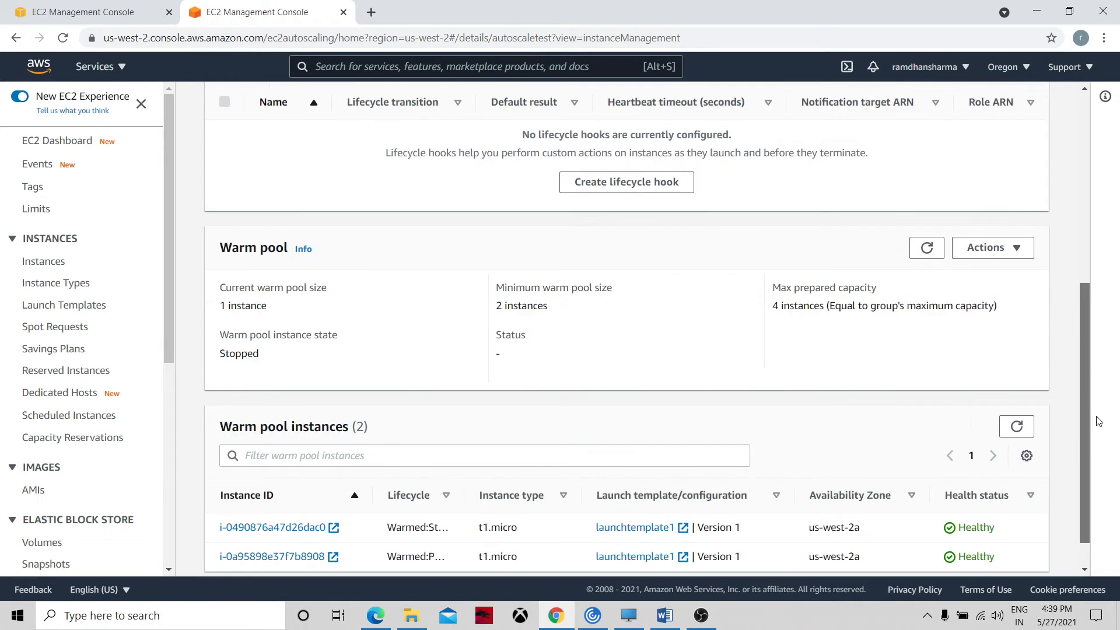
{"action": "scroll", "coordinate": [1099, 422], "scroll_direction": "down", "scroll_amount": 1}
{"action": "left_click", "coordinate": [1025, 387]}
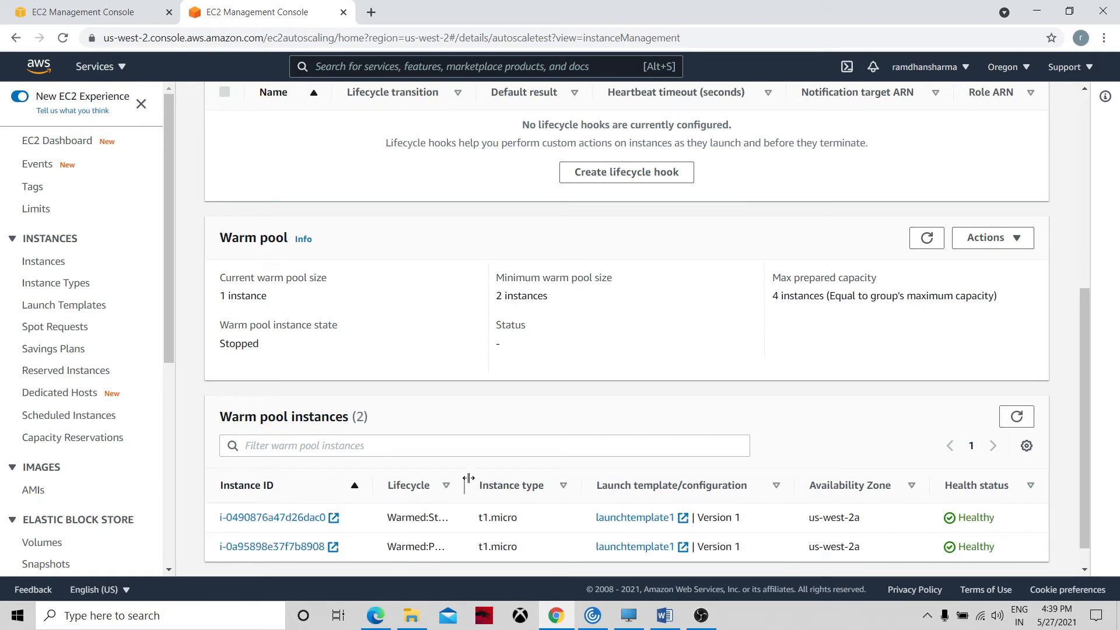
{"action": "left_click_drag", "start_coordinate": [465, 483], "coordinate": [514, 467]}
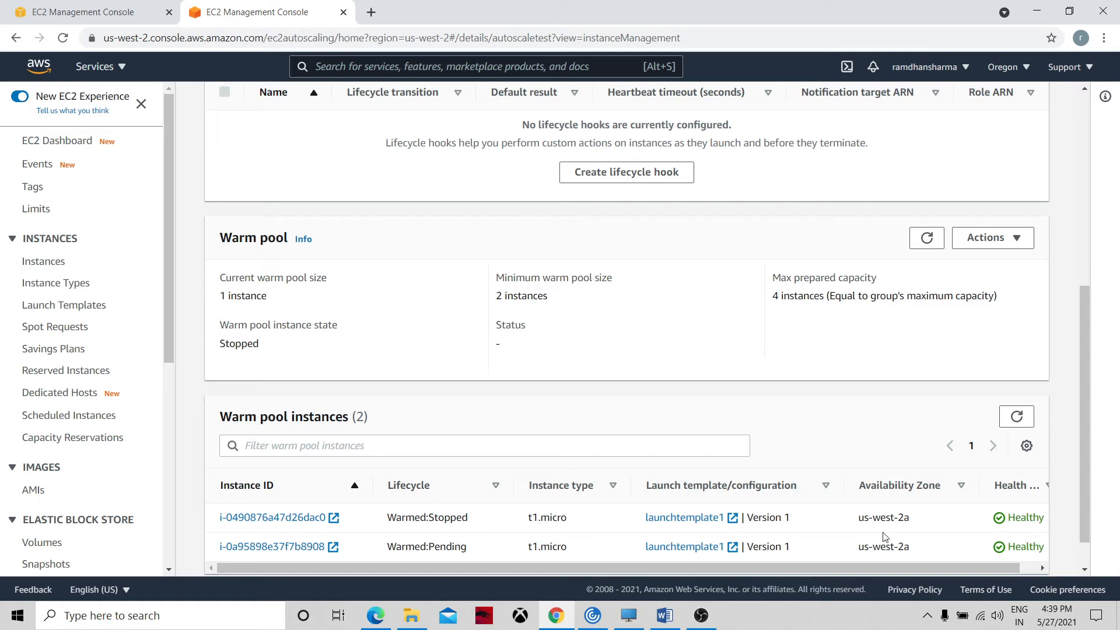
{"action": "left_click", "coordinate": [1033, 569]}
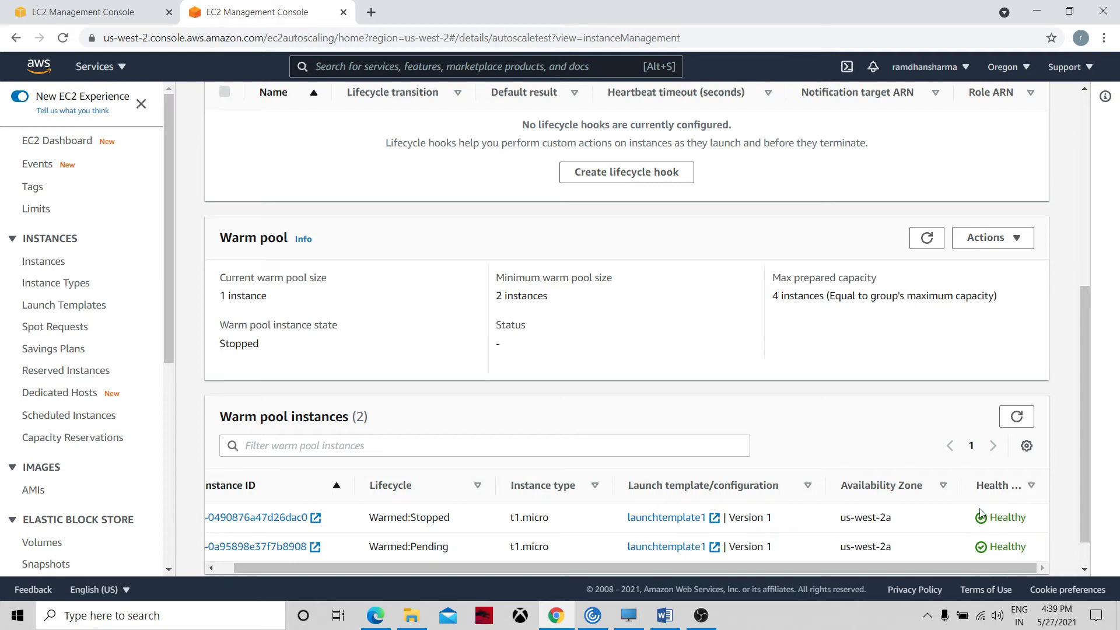
{"action": "left_click", "coordinate": [1015, 418]}
Step: Switch to the EC2 Instances list and refresh it to check the instance states of the warm pool instances
{"action": "left_click", "coordinate": [155, 24]}
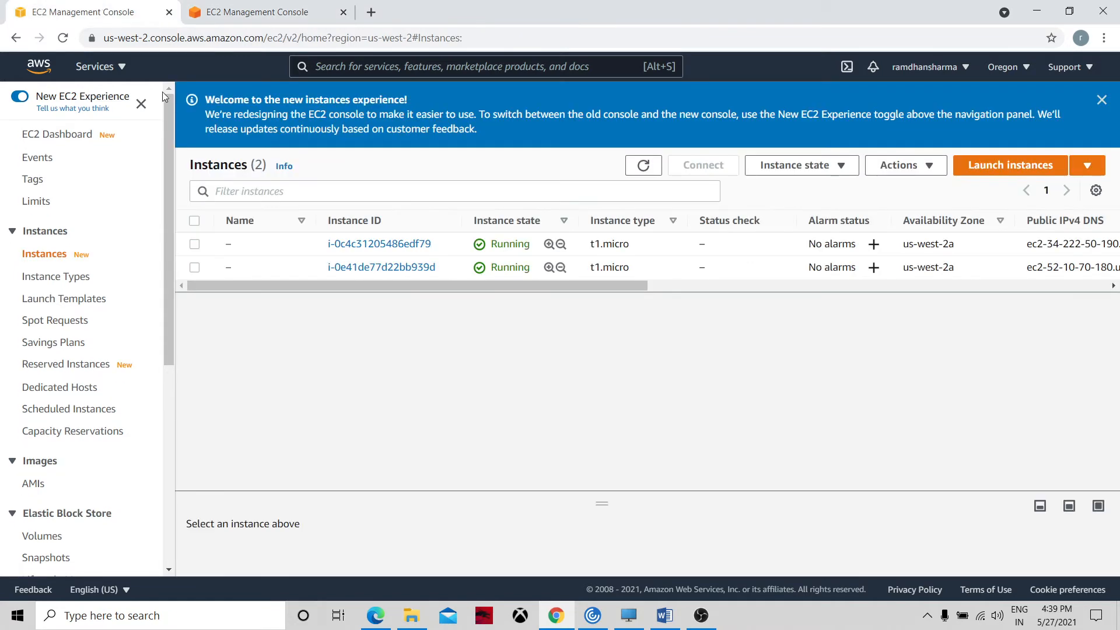
{"action": "left_click", "coordinate": [644, 166]}
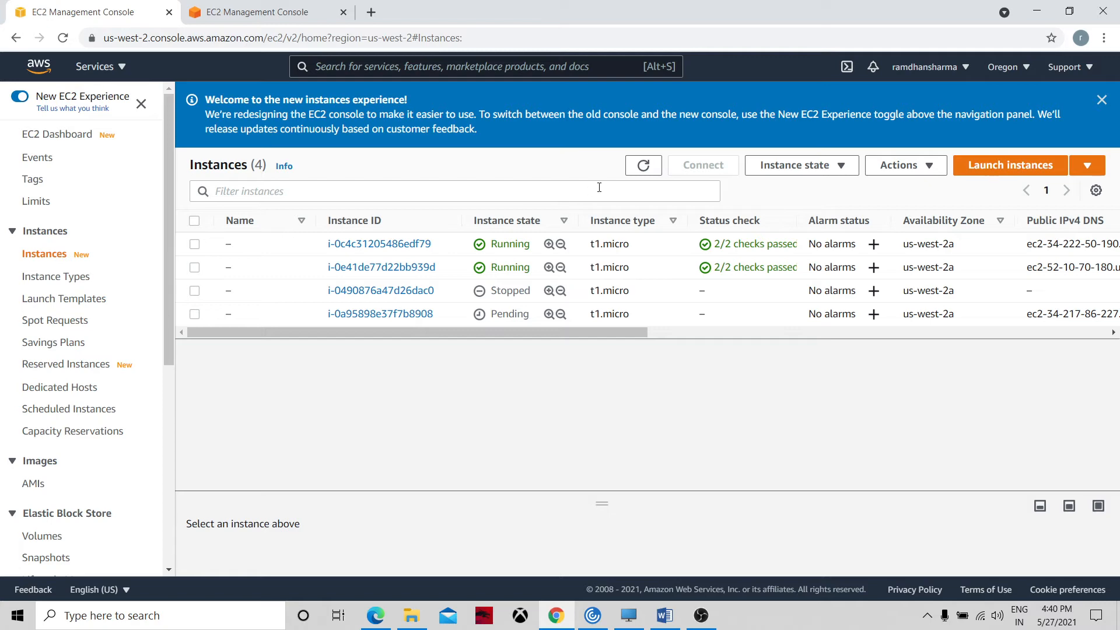
{"action": "left_click", "coordinate": [643, 166]}
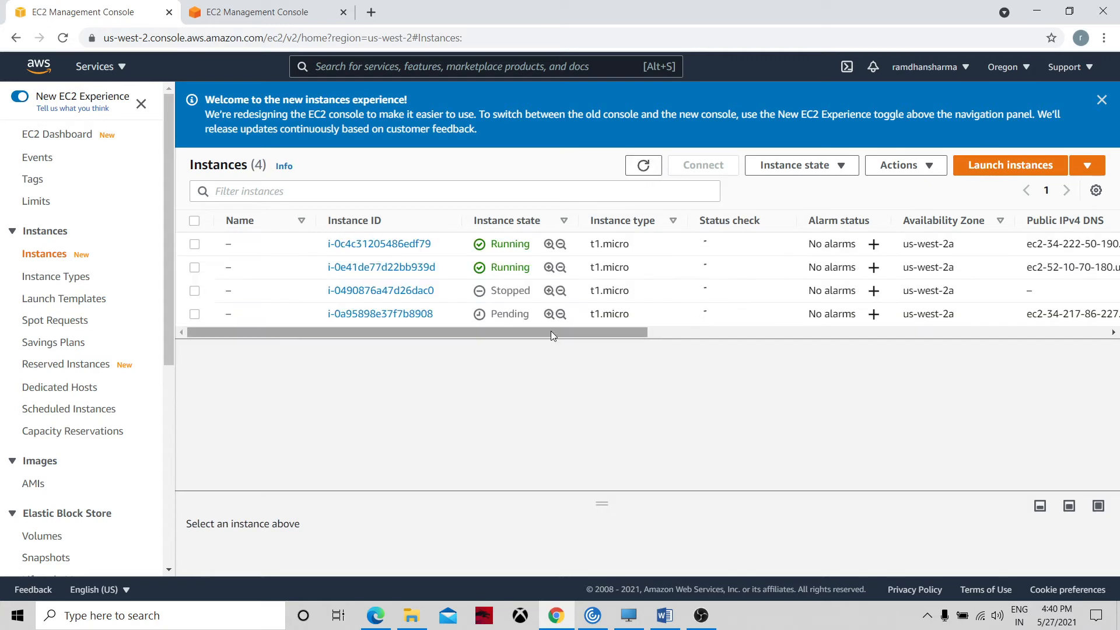
Step: Go back to the autoscaletest instance management view and refresh its warm pool instances and warm pool details
{"action": "left_click", "coordinate": [267, 17]}
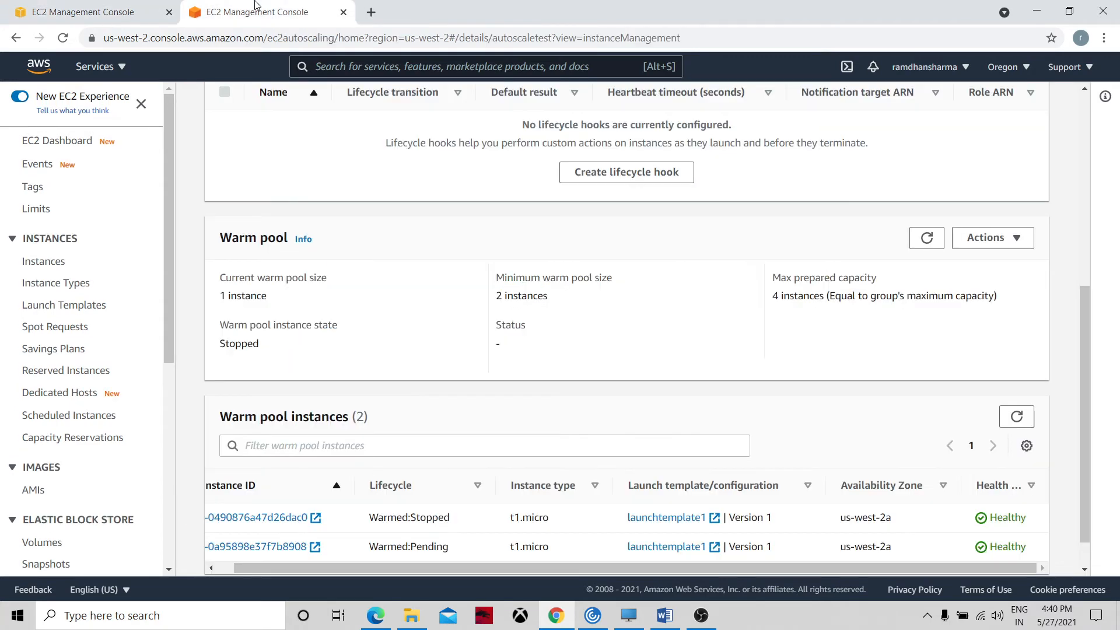
{"action": "left_click", "coordinate": [1017, 416]}
{"action": "left_click", "coordinate": [928, 239]}
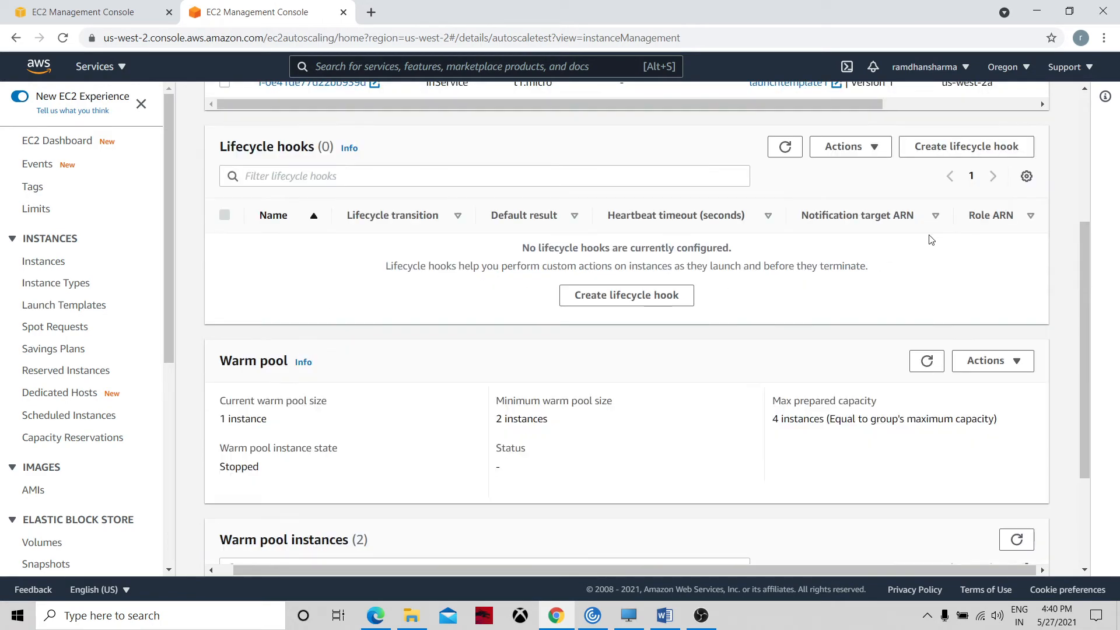
{"action": "scroll", "coordinate": [1082, 491], "scroll_direction": "down", "scroll_amount": 3}
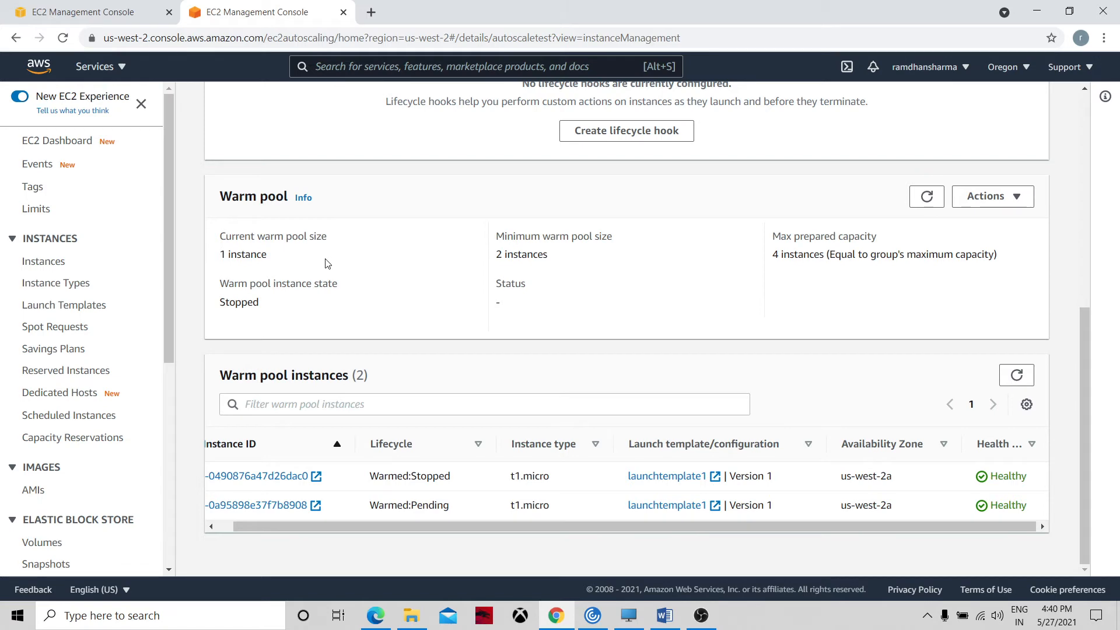
Step: Open the warm pool's edit settings to review its instance state, minimum size and max prepared capacity, and close them without saving
{"action": "left_click", "coordinate": [1018, 197]}
{"action": "left_click", "coordinate": [989, 226]}
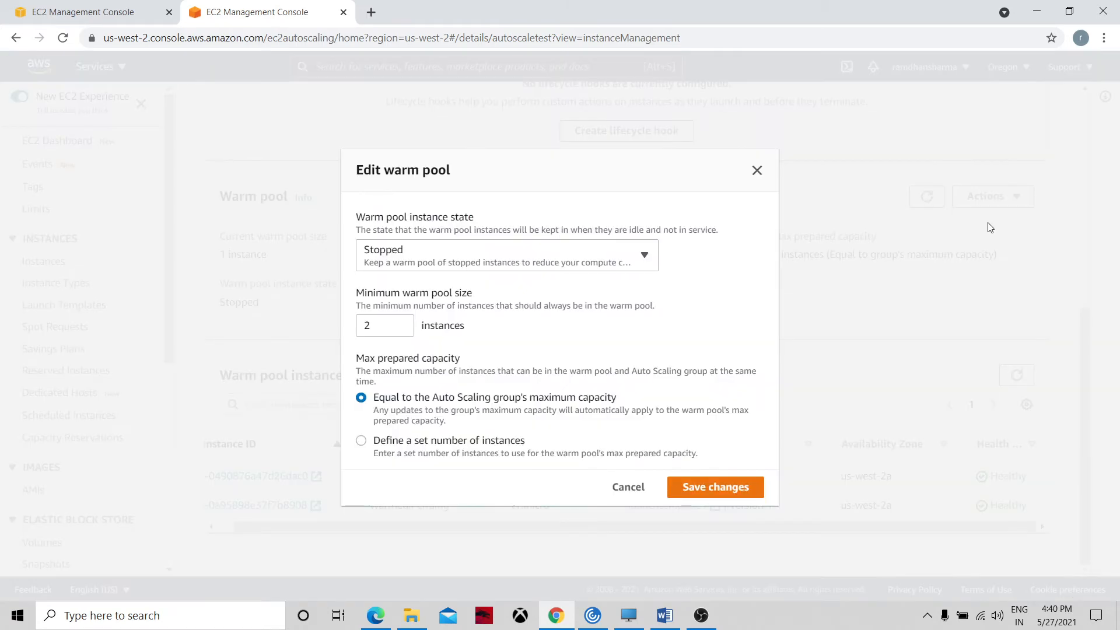
{"action": "left_click", "coordinate": [631, 491]}
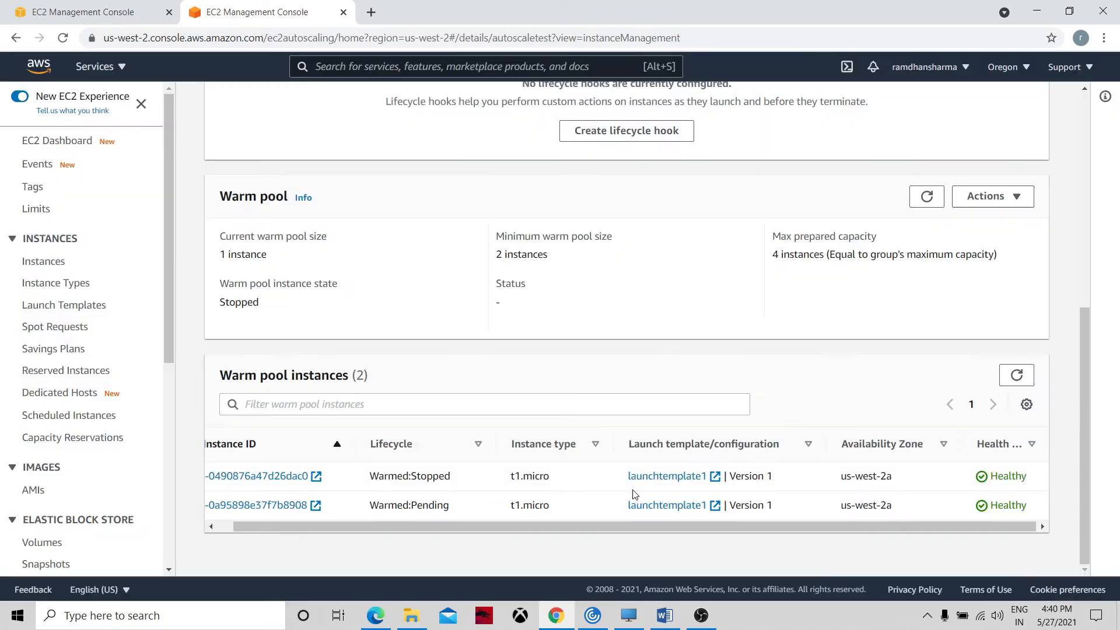
Step: Refresh the warm pool instances list and bring up the activity history of the autoscaletest group
{"action": "left_click", "coordinate": [1016, 375]}
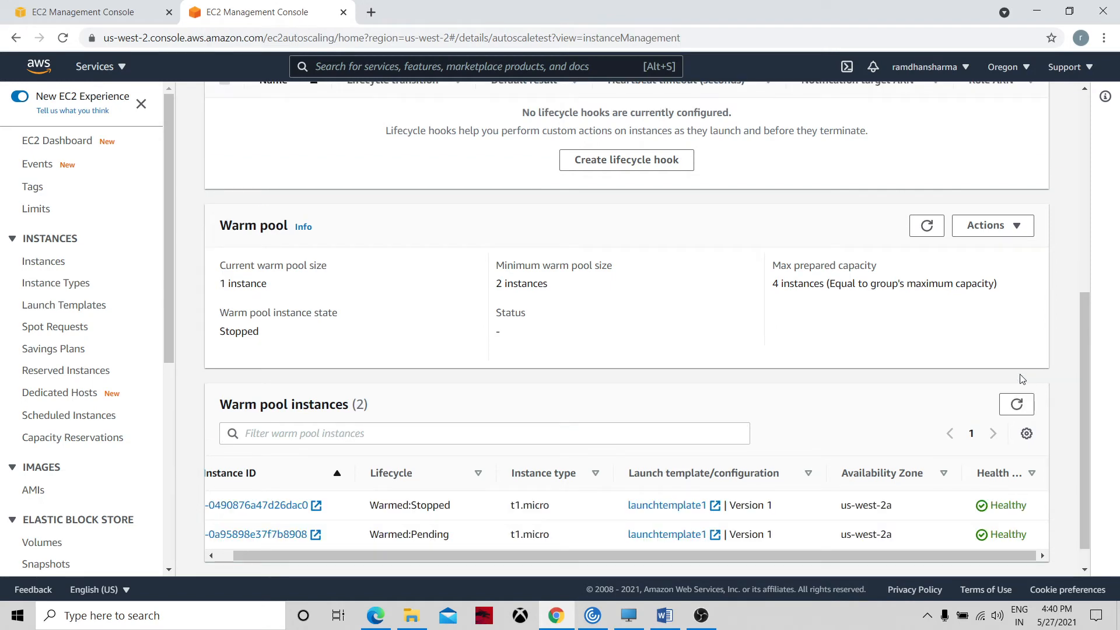
{"action": "left_click", "coordinate": [1017, 405]}
{"action": "scroll", "coordinate": [1079, 156], "scroll_direction": "up", "scroll_amount": 6}
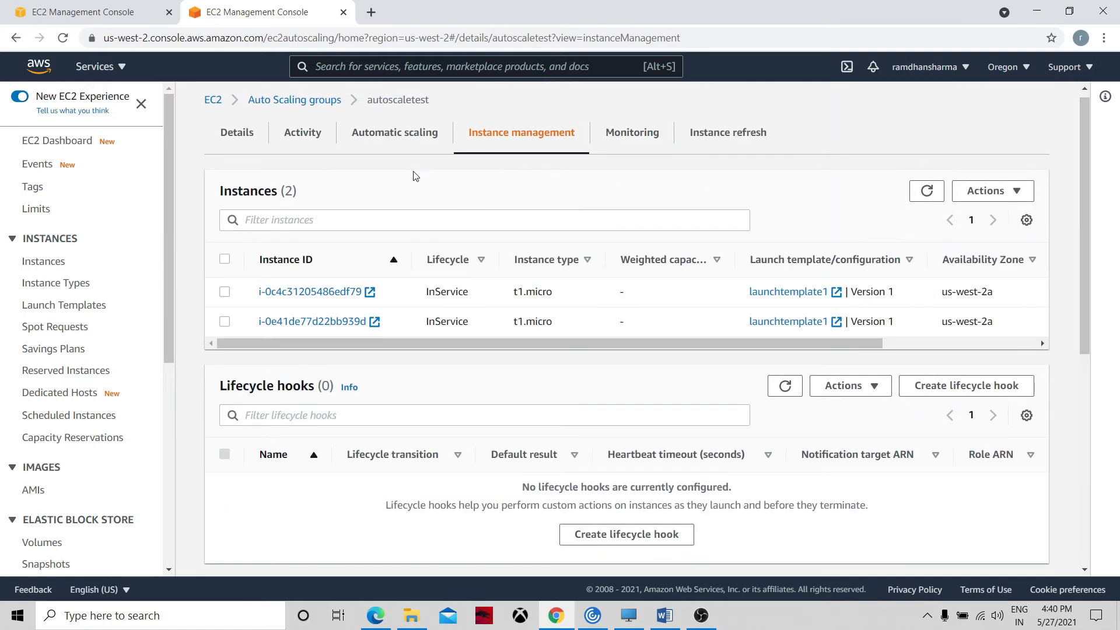
{"action": "left_click", "coordinate": [304, 134]}
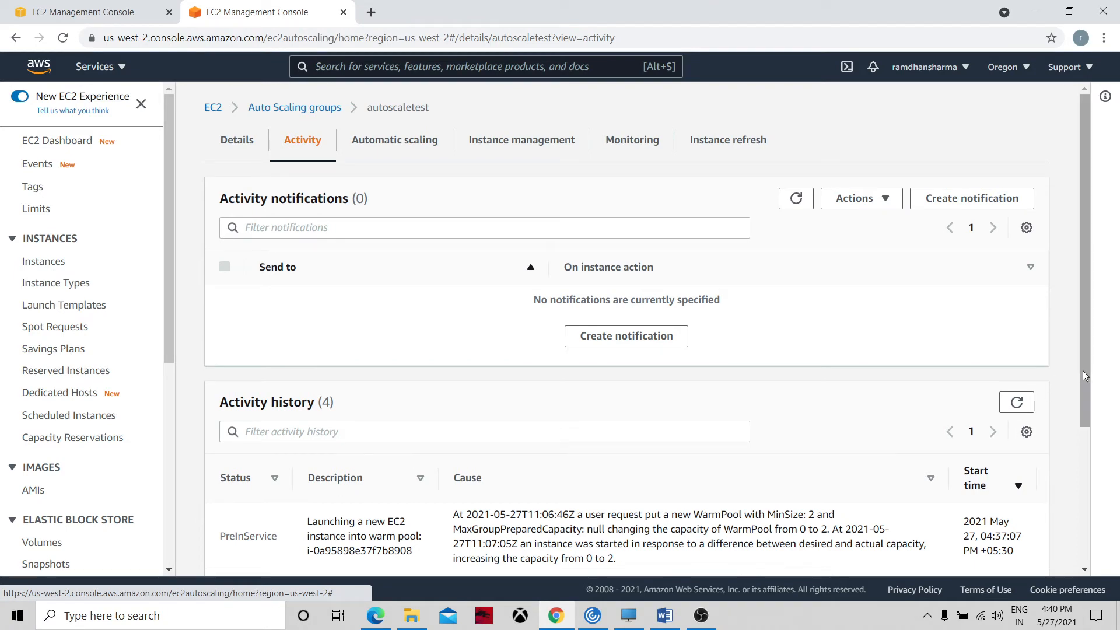
{"action": "left_click_drag", "start_coordinate": [1083, 370], "coordinate": [1102, 510]}
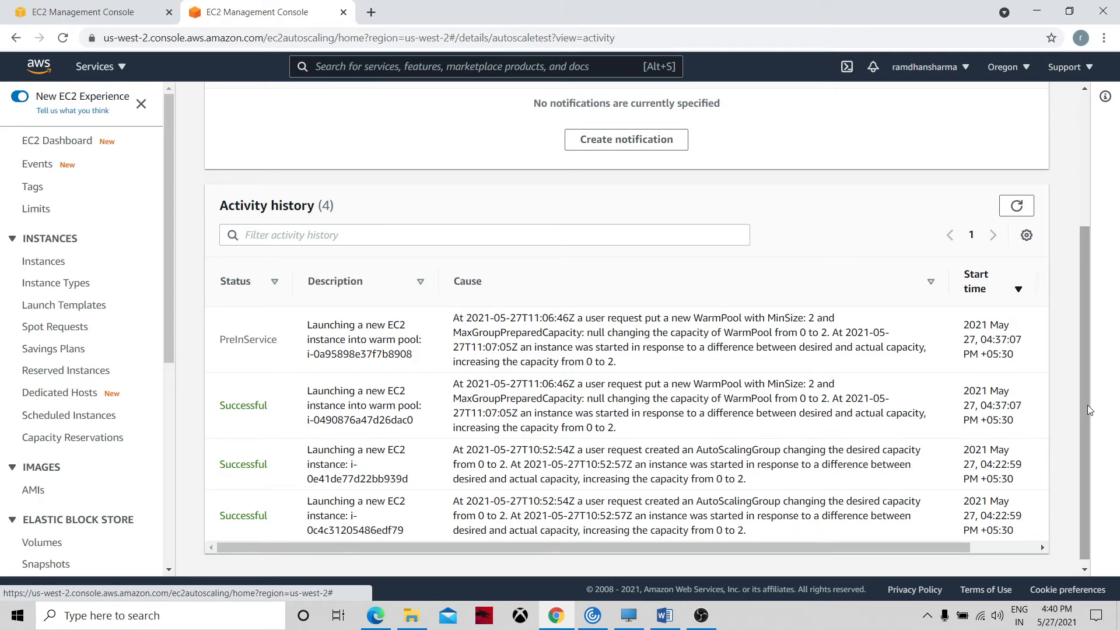
{"action": "left_click_drag", "start_coordinate": [1085, 407], "coordinate": [1084, 444]}
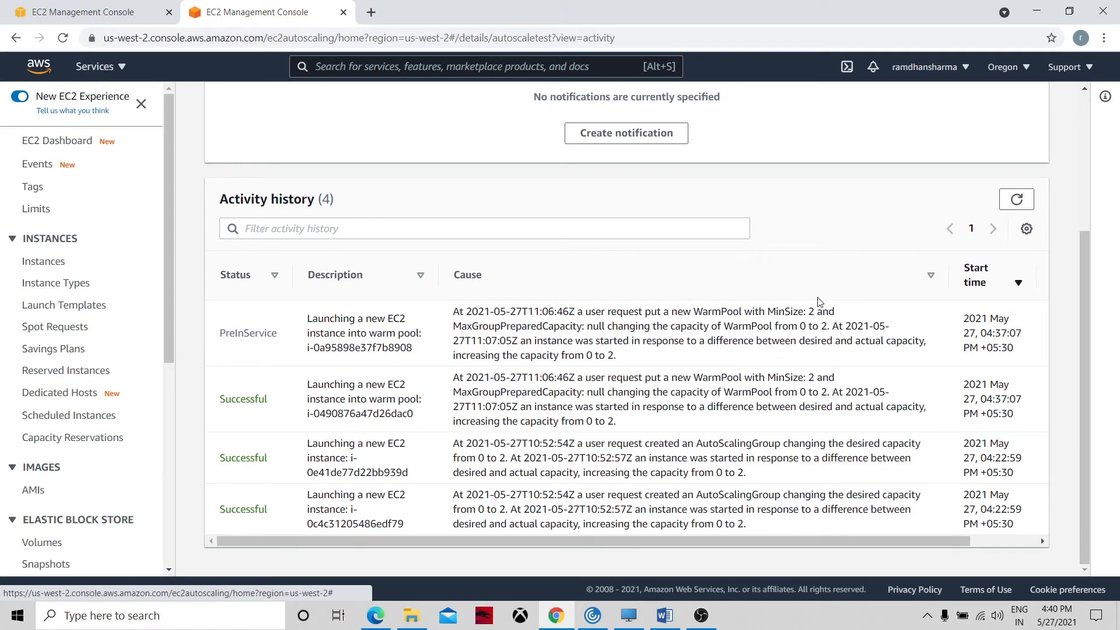
Step: Refresh the activity history and review the status and cause of each warm pool instance launch
{"action": "left_click", "coordinate": [1018, 199]}
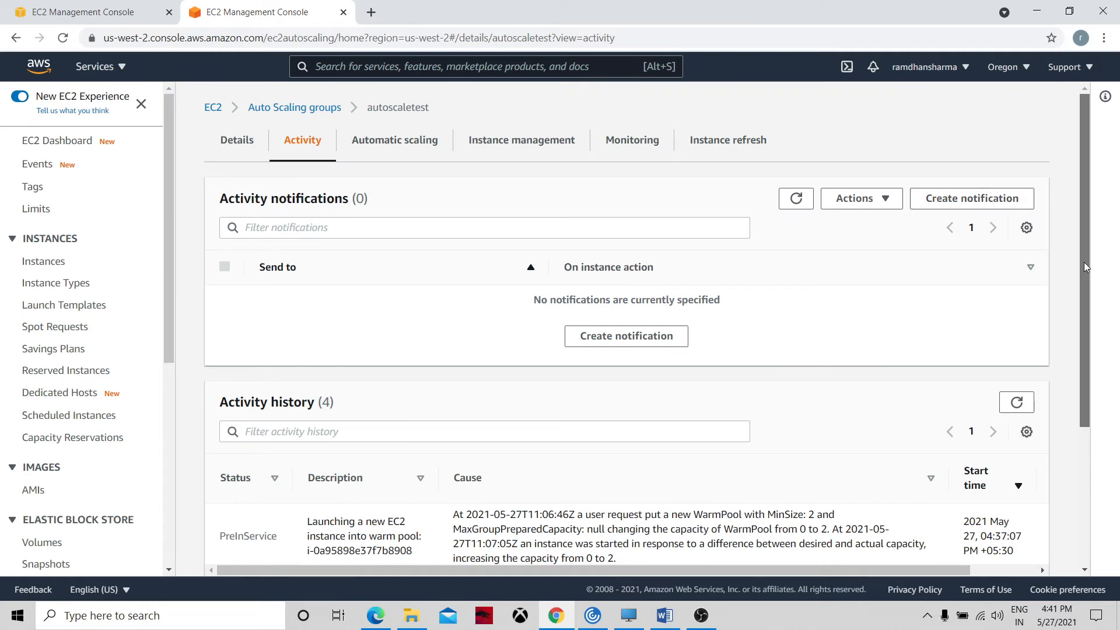
{"action": "left_click_drag", "start_coordinate": [1083, 264], "coordinate": [1084, 401]}
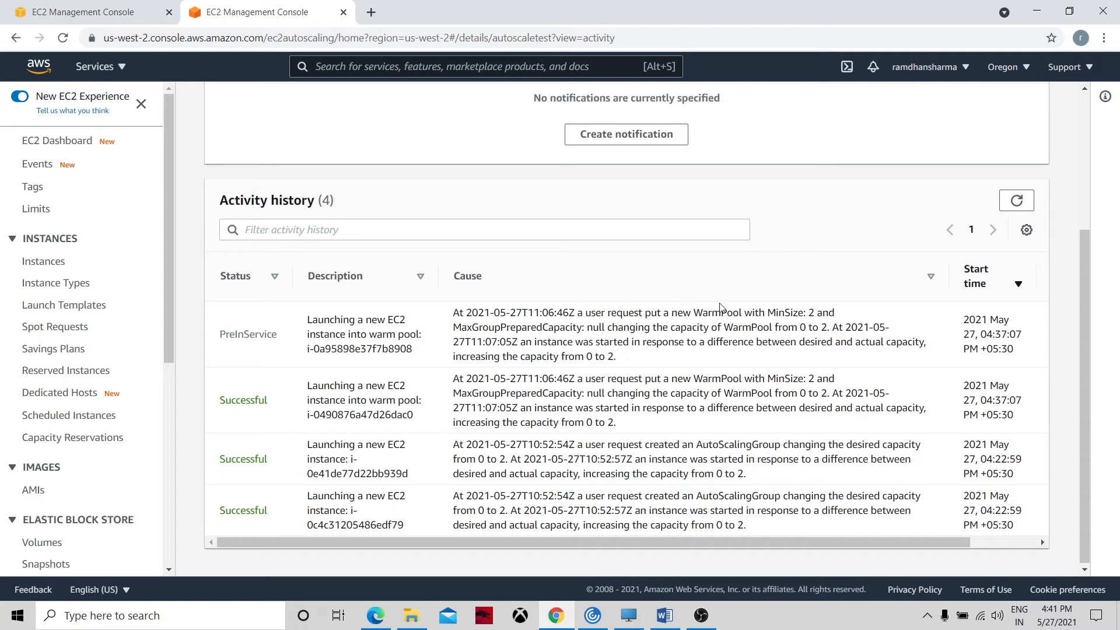
{"action": "left_click_drag", "start_coordinate": [1081, 256], "coordinate": [1099, 322]}
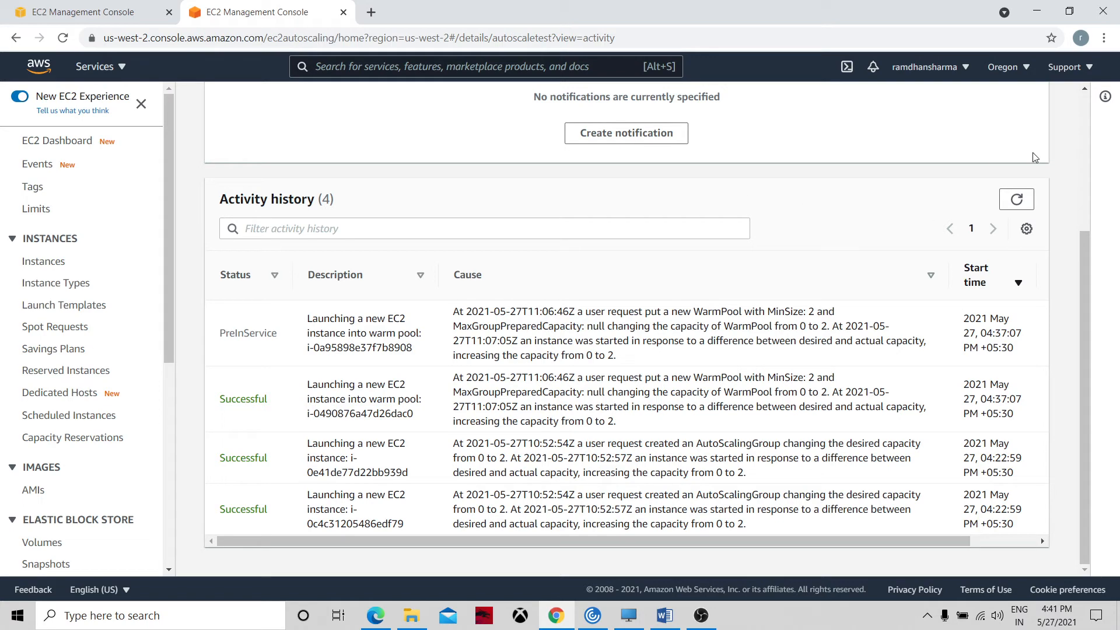
{"action": "left_click", "coordinate": [1086, 114]}
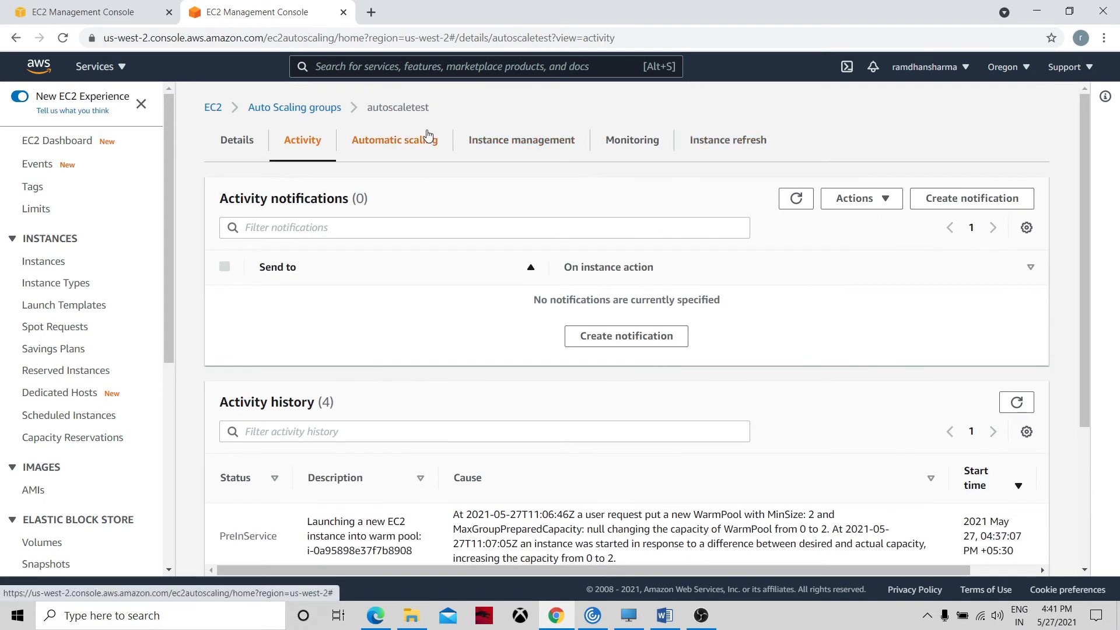
Step: Return to the group's instance management view, widen the warm pool instances' Lifecycle column to read each state, and refresh the list
{"action": "left_click", "coordinate": [498, 129]}
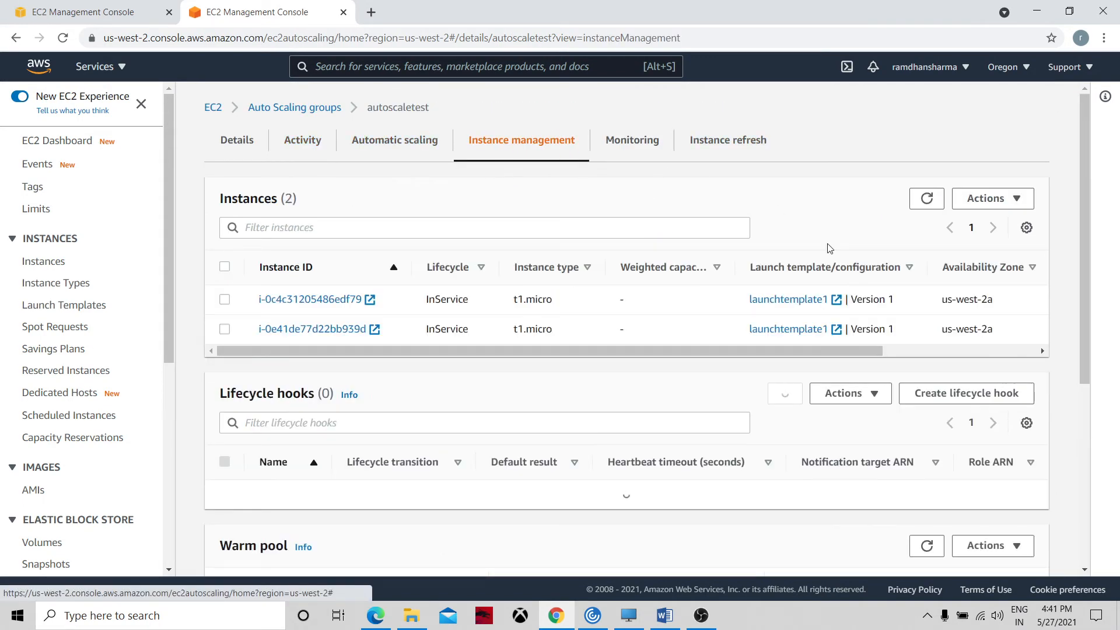
{"action": "scroll", "coordinate": [1067, 255], "scroll_direction": "down", "scroll_amount": 7}
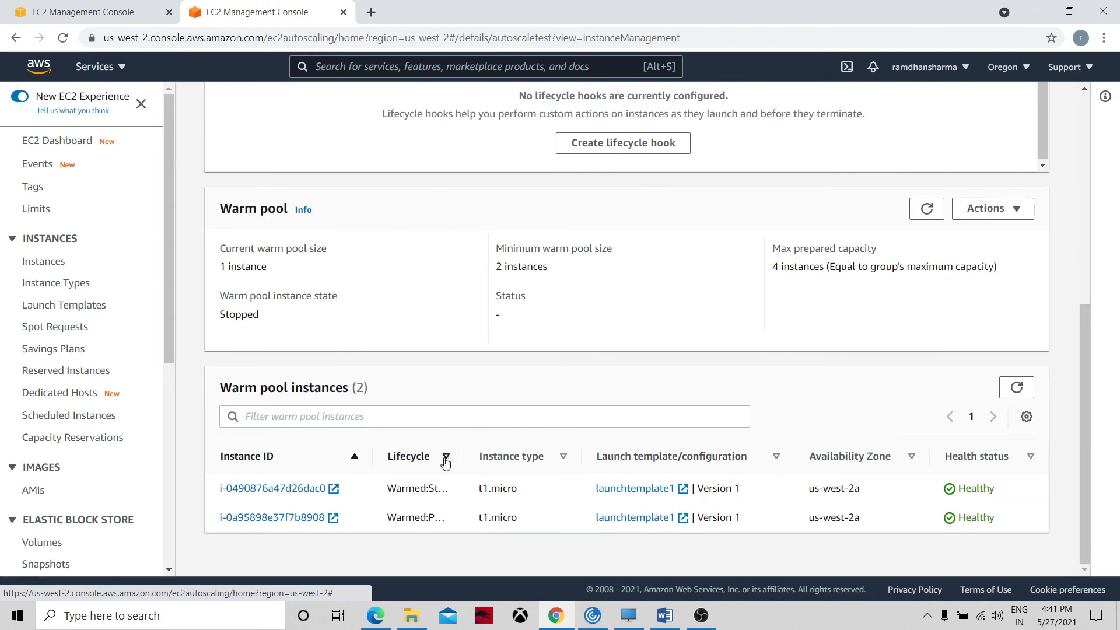
{"action": "left_click_drag", "start_coordinate": [467, 455], "coordinate": [516, 454]}
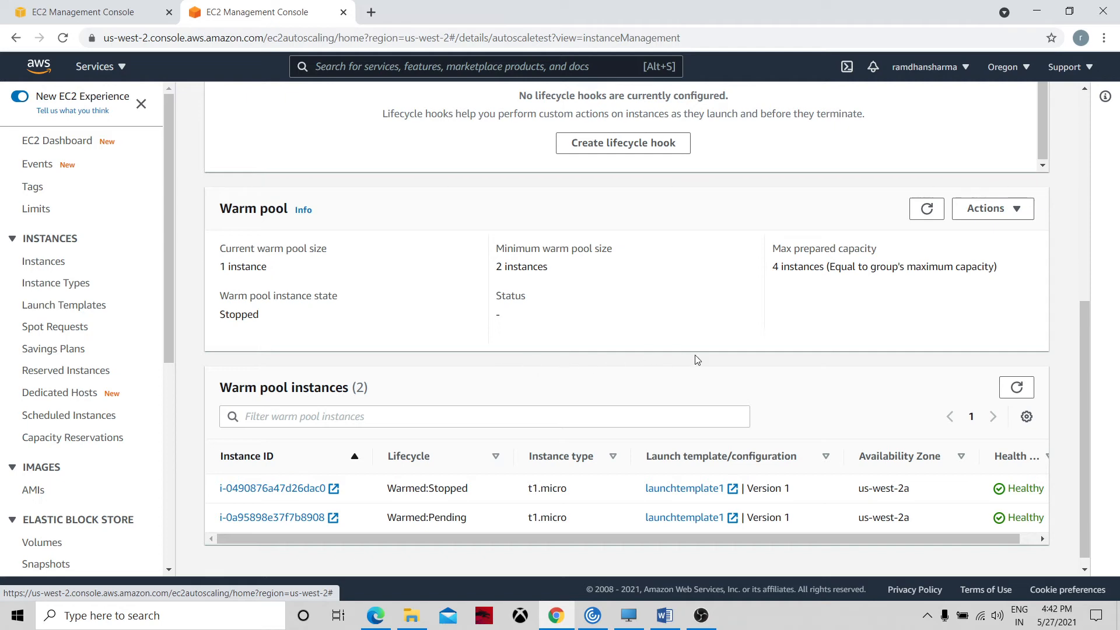
{"action": "left_click", "coordinate": [1017, 388]}
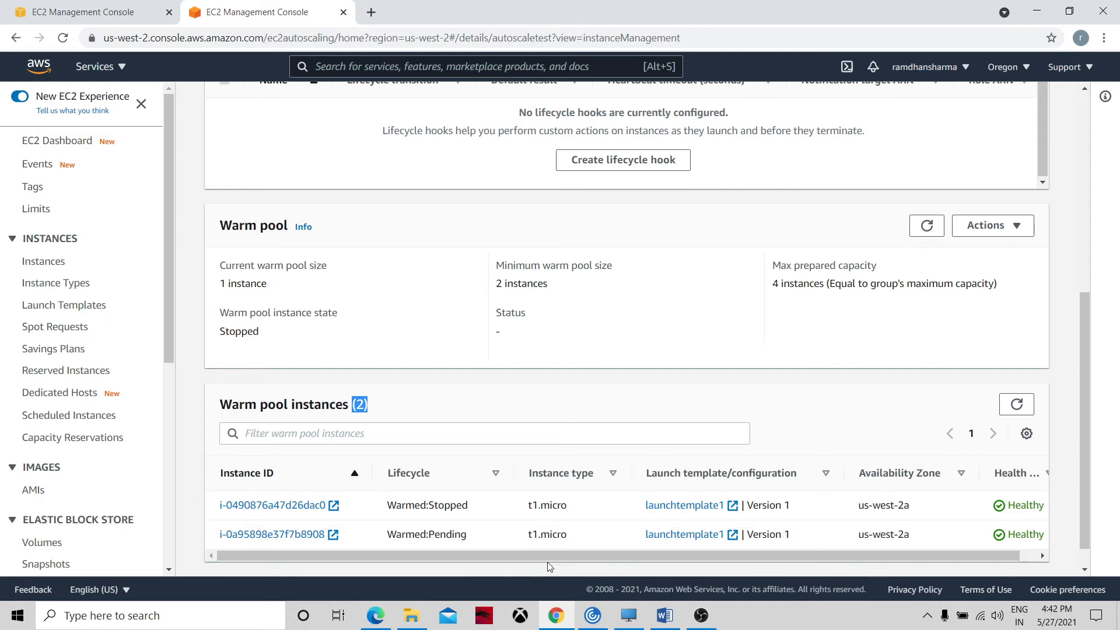
Step: Switch to the Word document and review the warm pool lifecycle diagram from Warmed:Pending through scale out to termination
{"action": "left_click", "coordinate": [671, 624]}
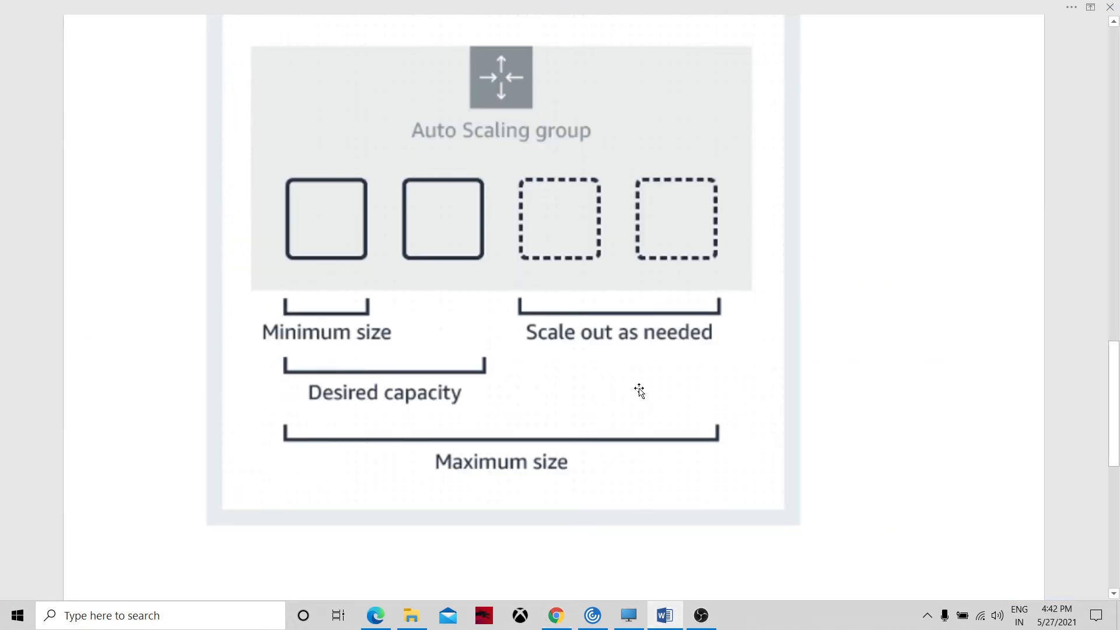
{"action": "left_click_drag", "start_coordinate": [1112, 407], "coordinate": [1097, 139]}
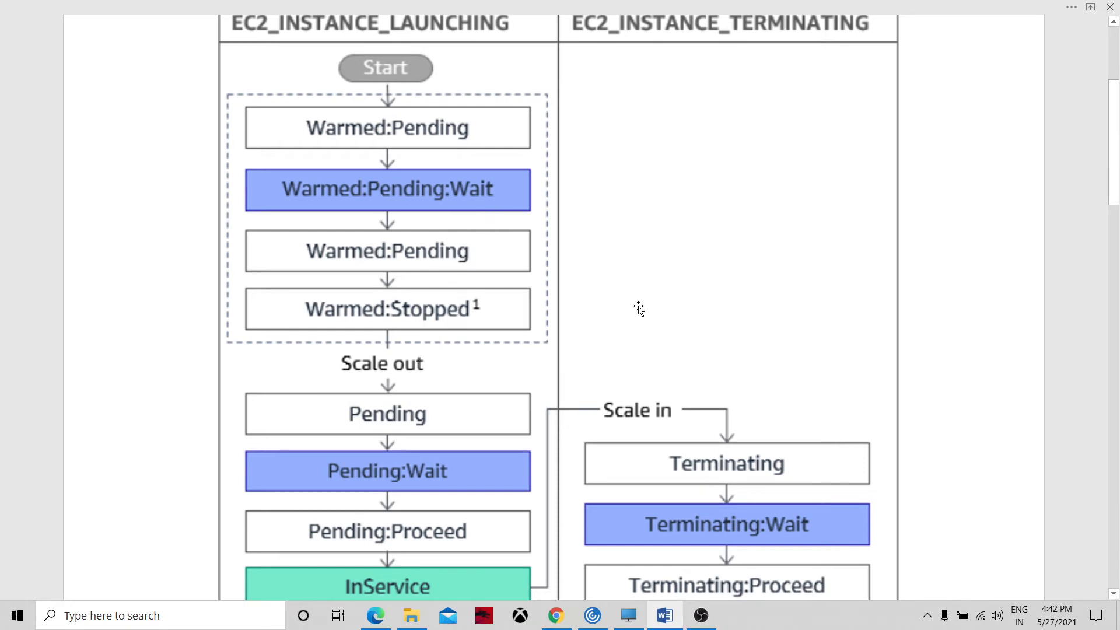
{"action": "scroll", "coordinate": [1114, 172], "scroll_direction": "down", "scroll_amount": 3}
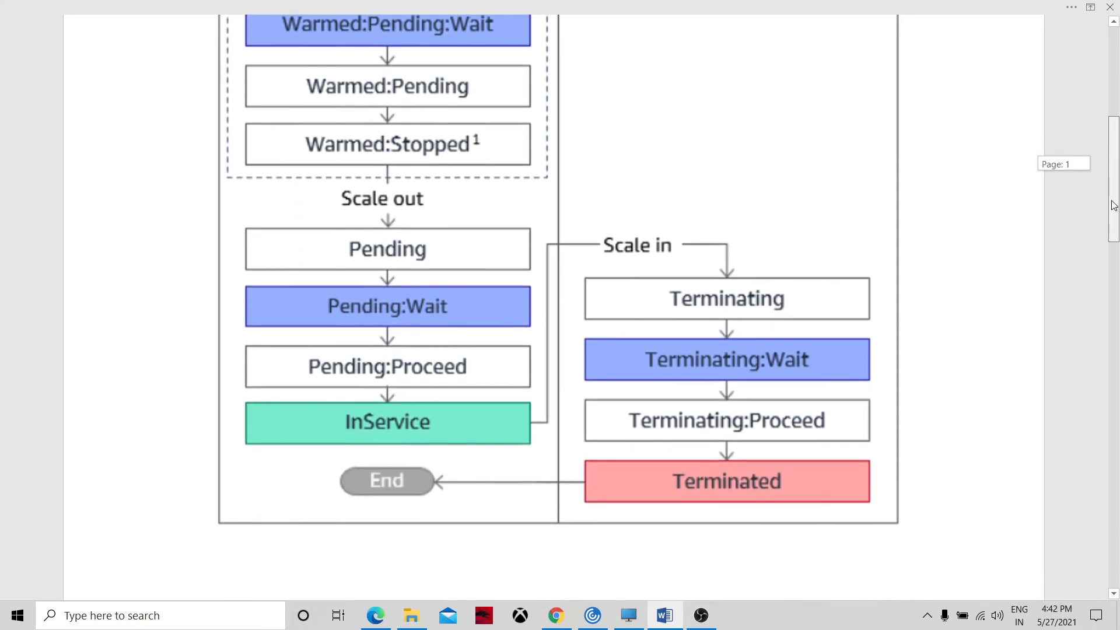
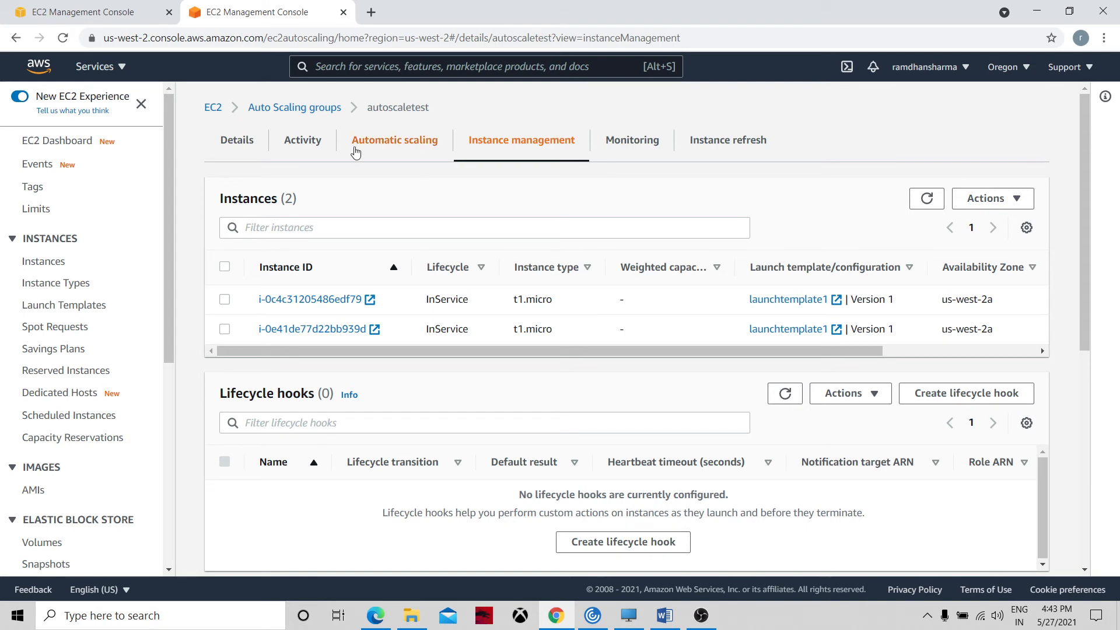
Step: Reopen the autoscaletest group from the Auto Scaling groups list and set its desired capacity to 3
{"action": "left_click", "coordinate": [273, 112]}
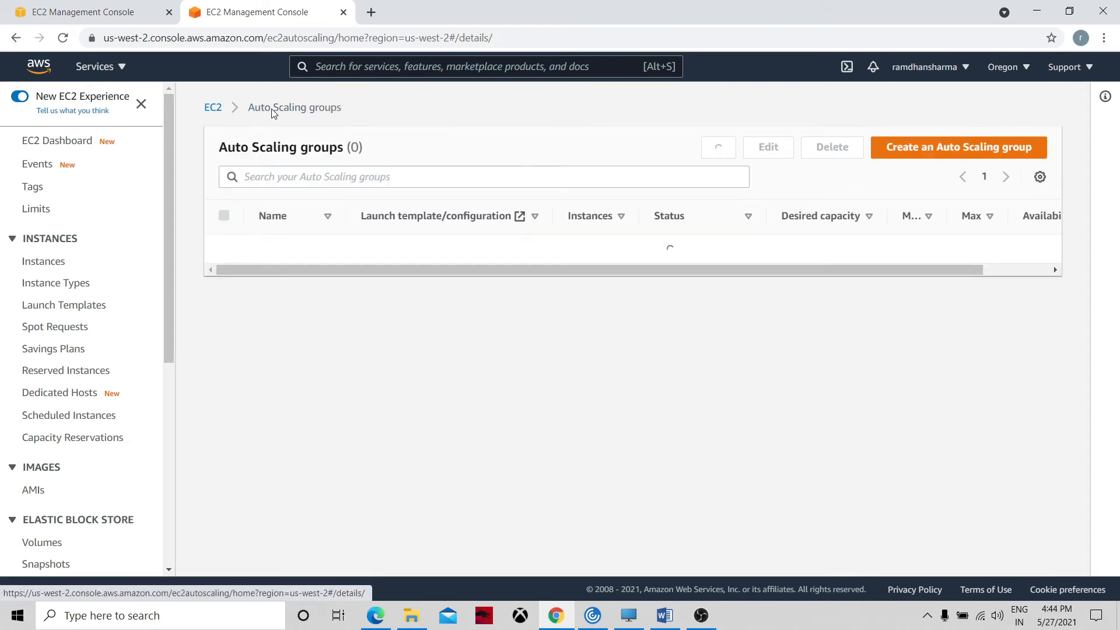
{"action": "left_click", "coordinate": [290, 249]}
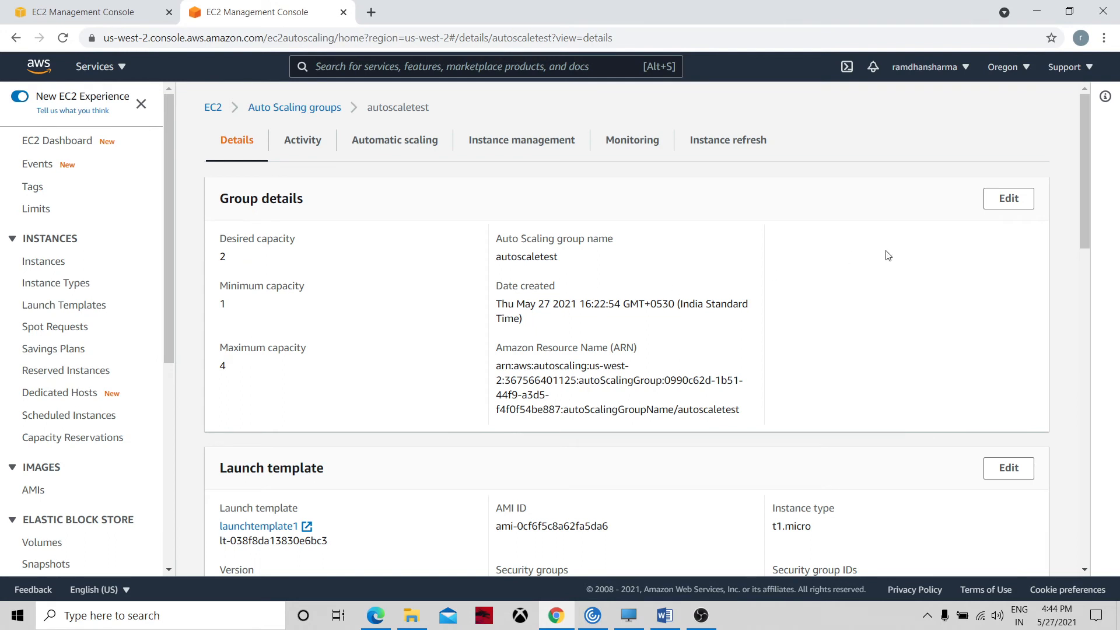
{"action": "left_click", "coordinate": [1009, 200]}
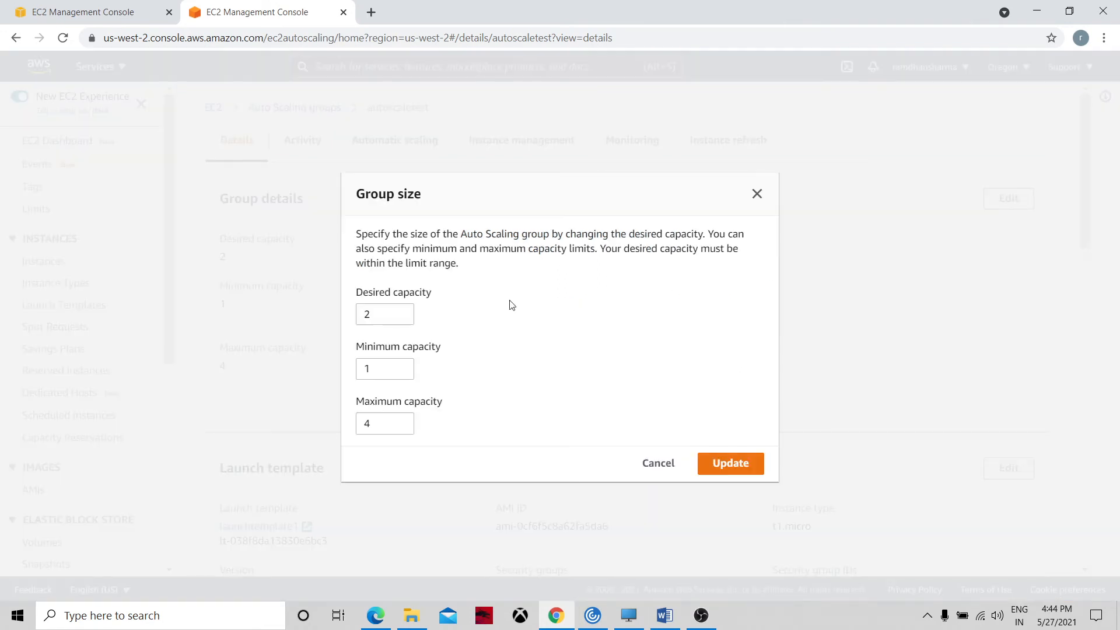
{"action": "left_click", "coordinate": [400, 312]}
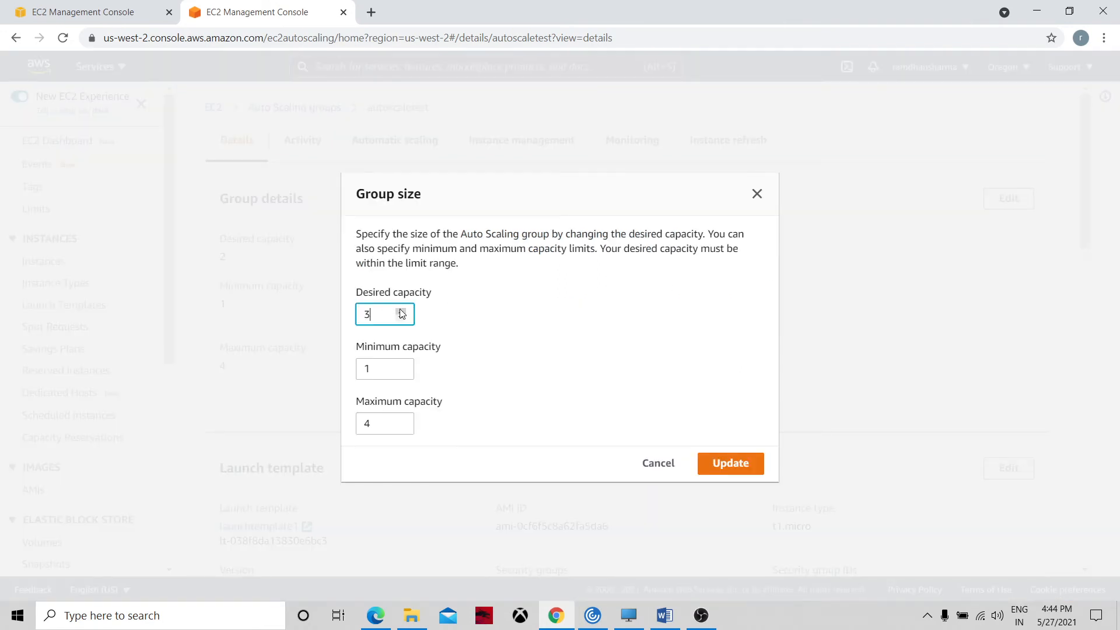
{"action": "left_click", "coordinate": [724, 462]}
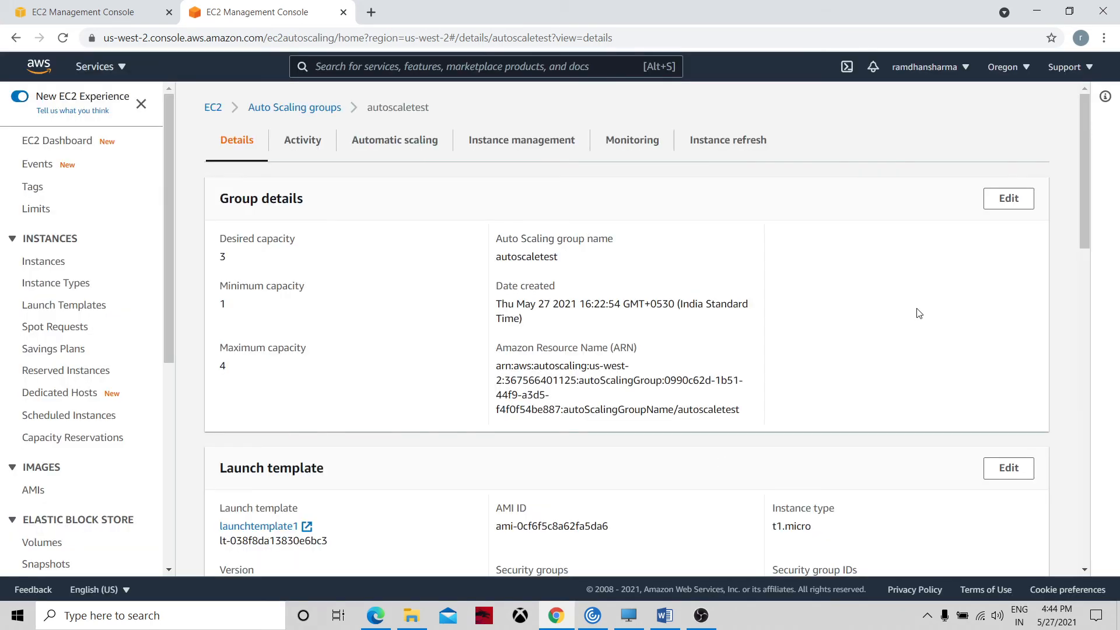
Step: Check the autoscaletest group's activity history for activity triggered by the desired capacity change
{"action": "left_click", "coordinate": [314, 145]}
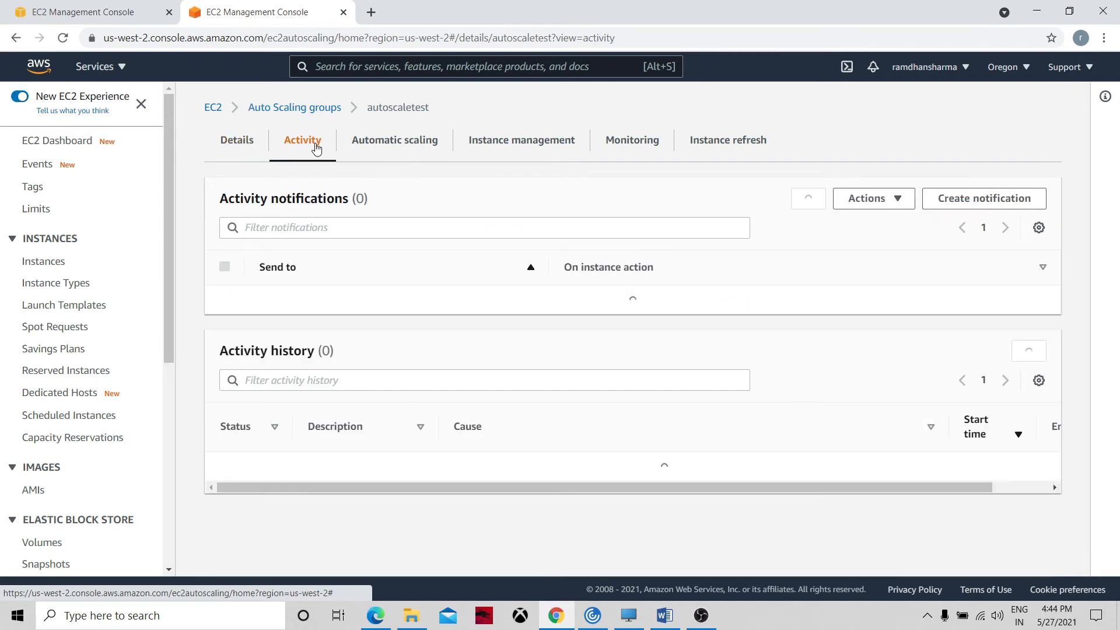
{"action": "left_click_drag", "start_coordinate": [1082, 324], "coordinate": [1115, 476]}
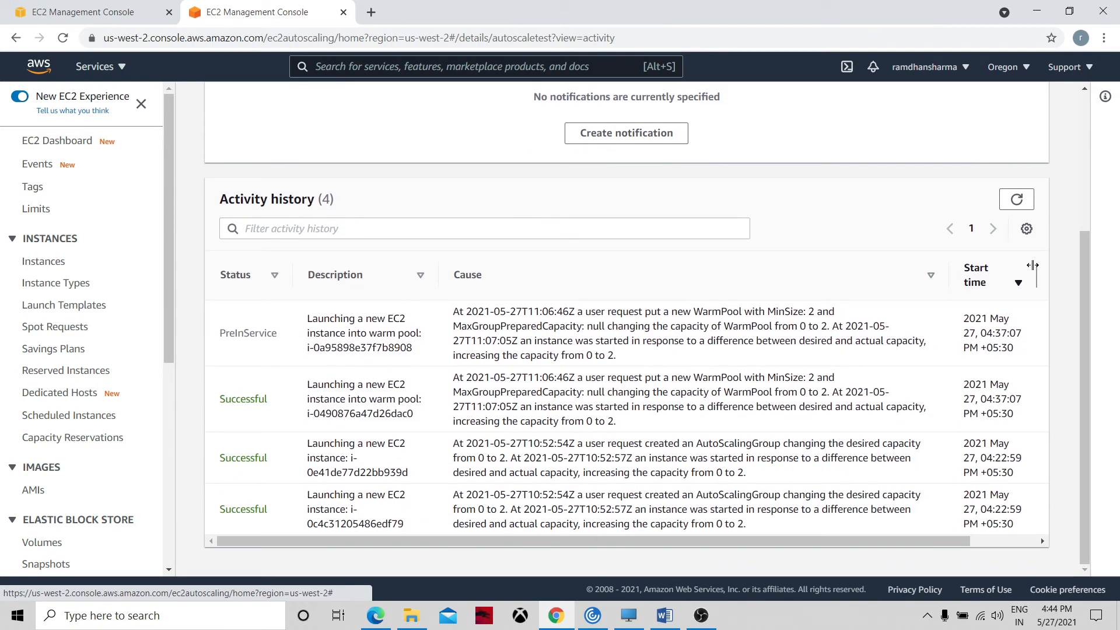
{"action": "scroll", "coordinate": [1018, 207], "scroll_direction": "up", "scroll_amount": 4}
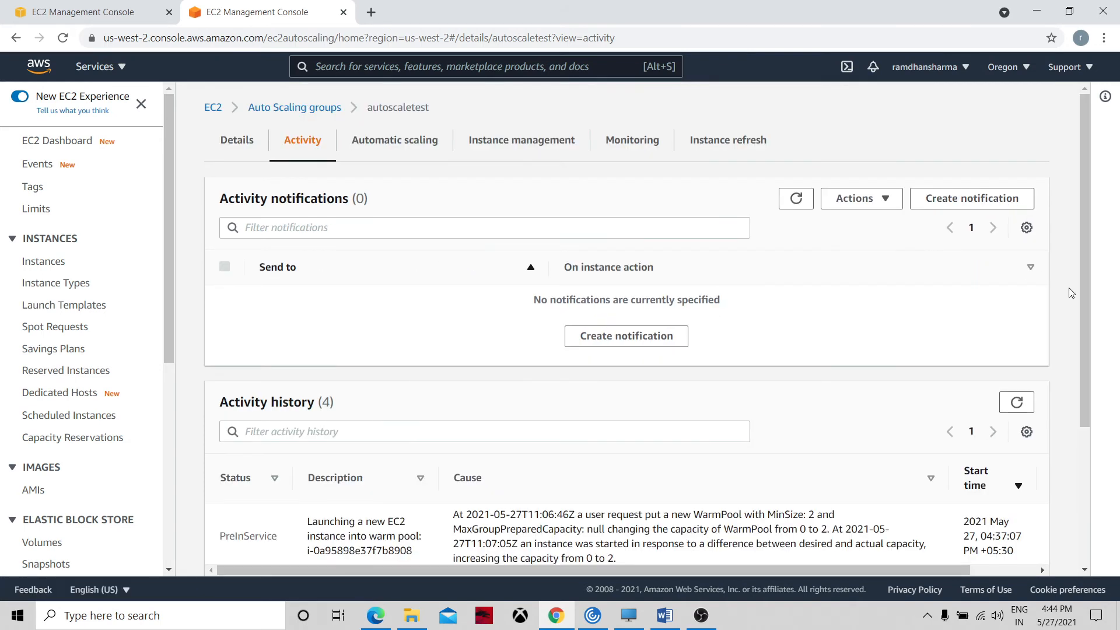
{"action": "scroll", "coordinate": [1079, 320], "scroll_direction": "down", "scroll_amount": 3}
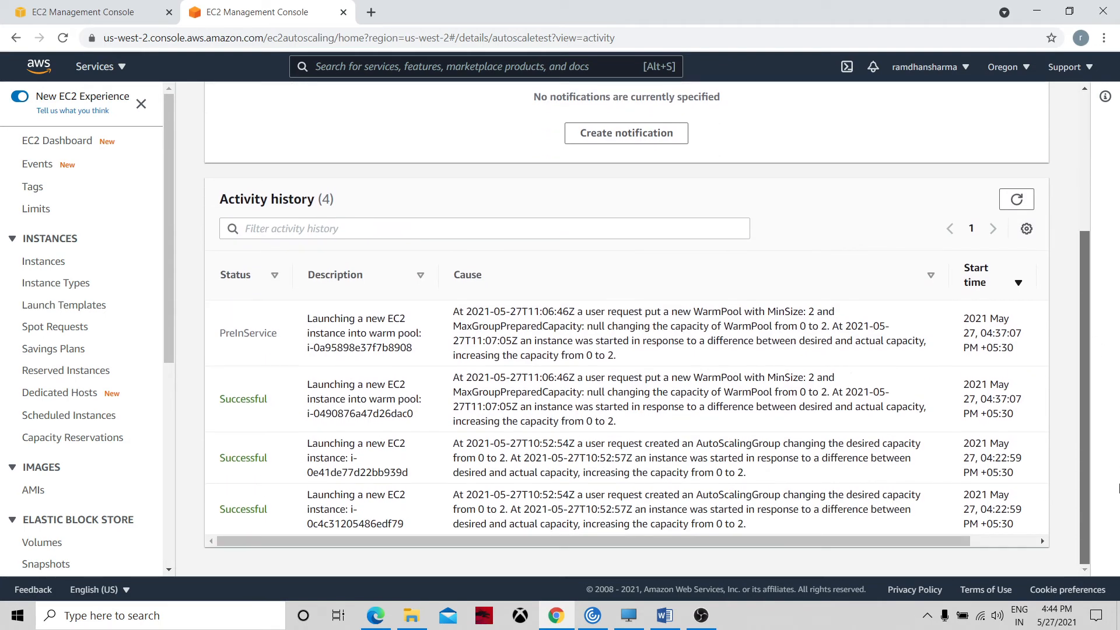
{"action": "scroll", "coordinate": [1084, 320], "scroll_direction": "up", "scroll_amount": 4}
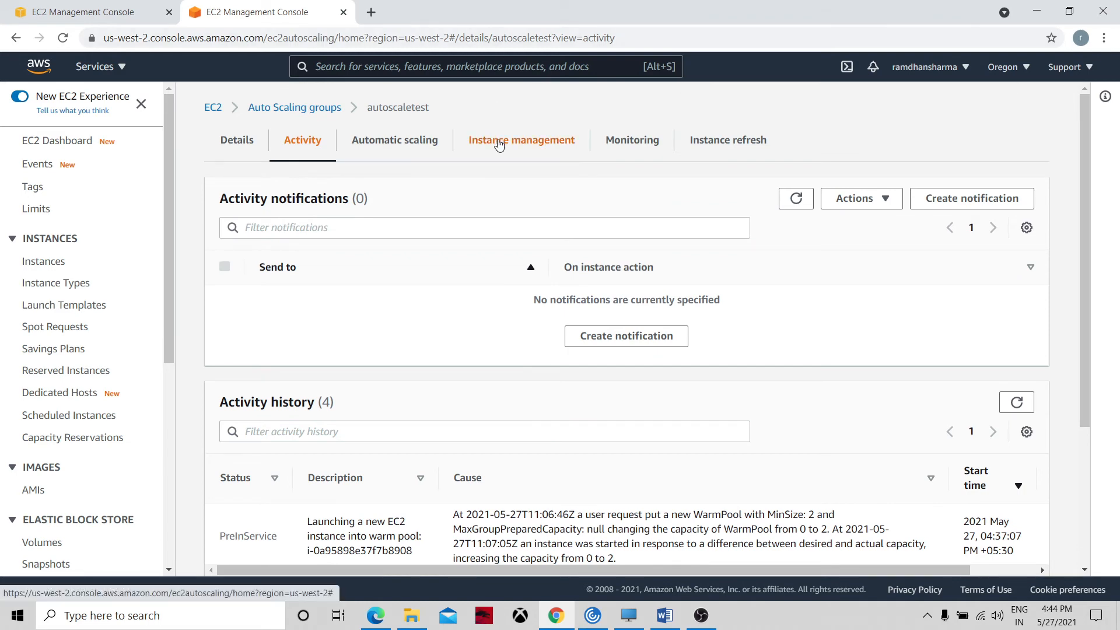
Step: Go back to the instance management view and refresh the group's Instances list to check each instance's lifecycle state
{"action": "left_click", "coordinate": [499, 143]}
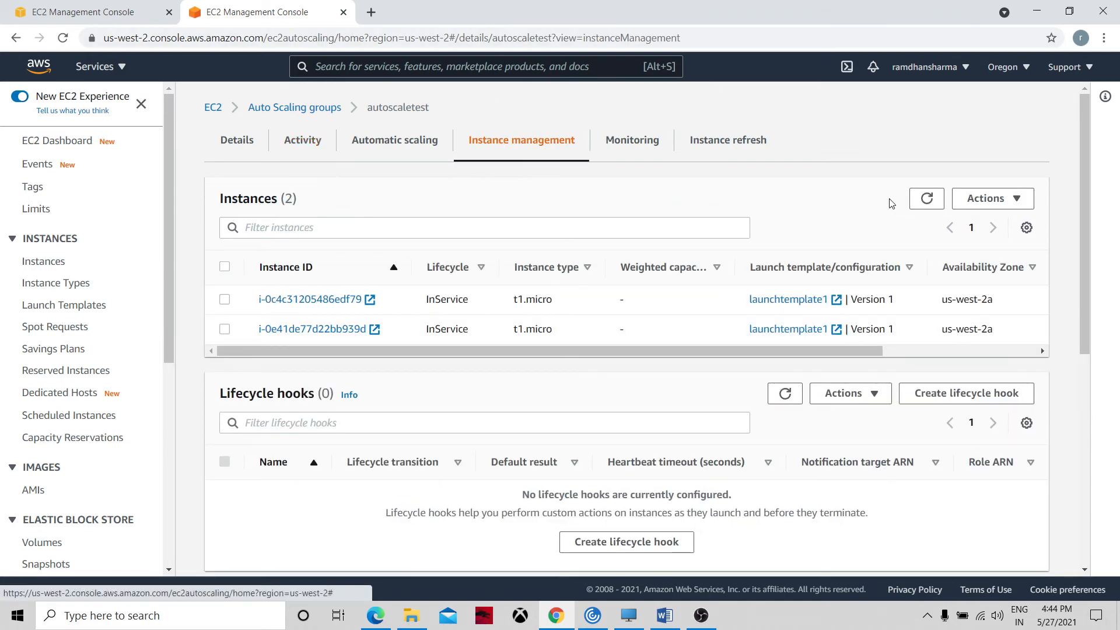
{"action": "left_click", "coordinate": [921, 201]}
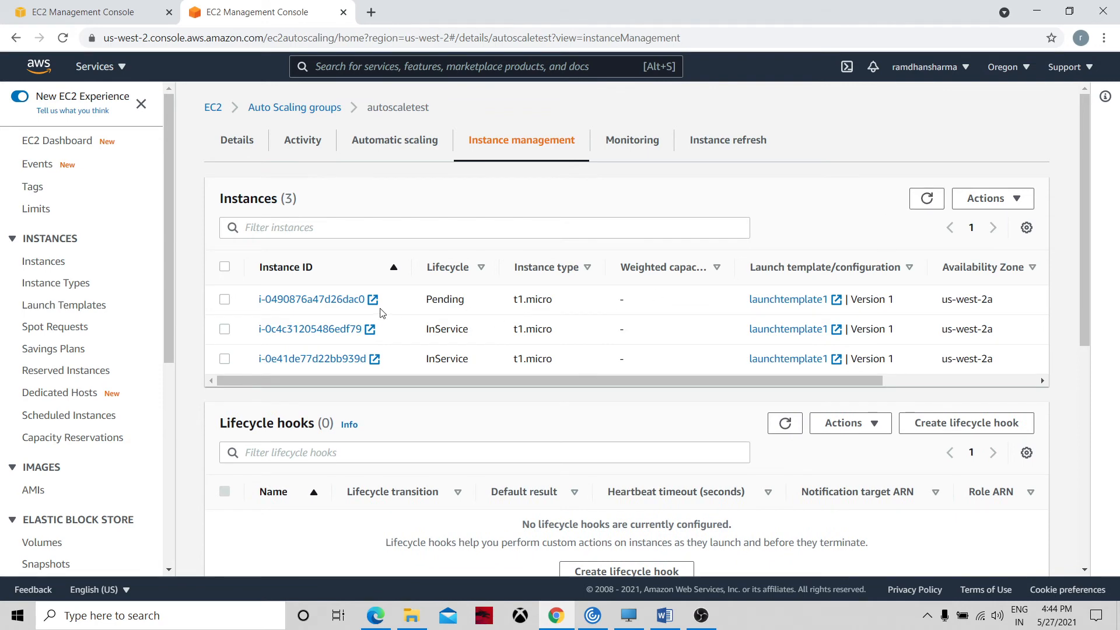
{"action": "left_click", "coordinate": [925, 200]}
{"action": "left_click", "coordinate": [925, 199]}
Step: Refresh the warm pool instances list and widen its Lifecycle column to check the state and health of each instance
{"action": "left_click_drag", "start_coordinate": [1085, 249], "coordinate": [1086, 461]}
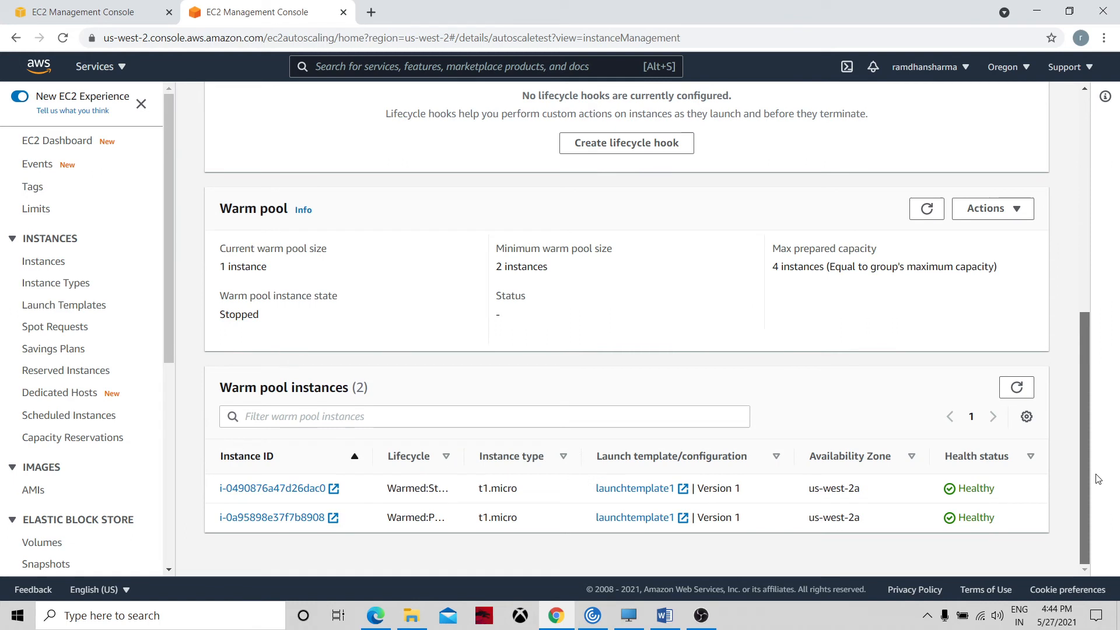
{"action": "left_click", "coordinate": [1015, 387]}
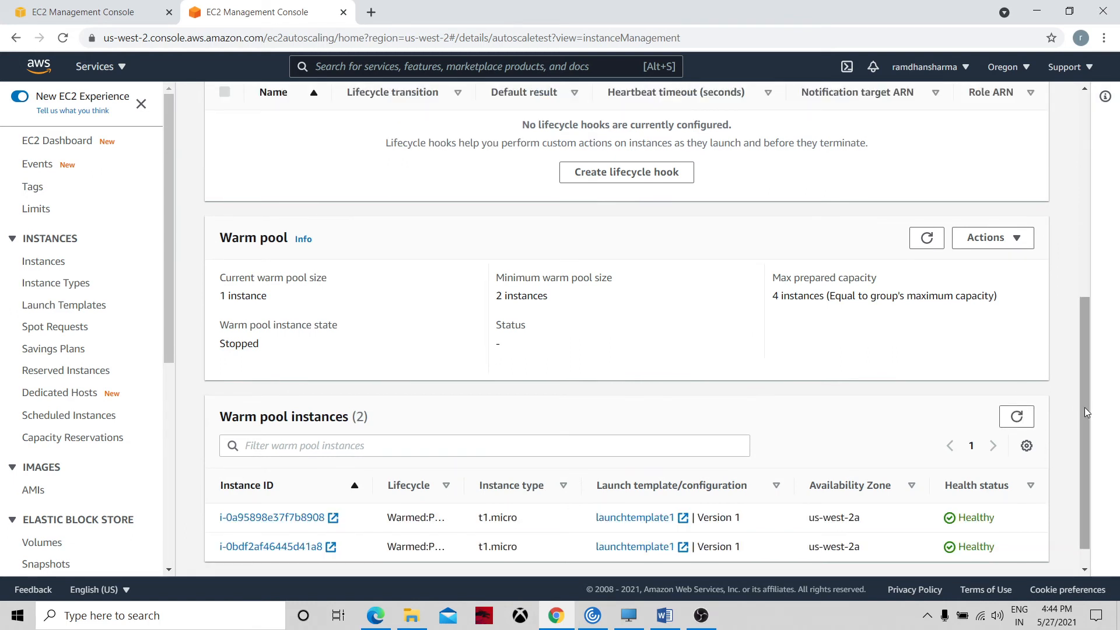
{"action": "left_click_drag", "start_coordinate": [1084, 407], "coordinate": [1118, 454]}
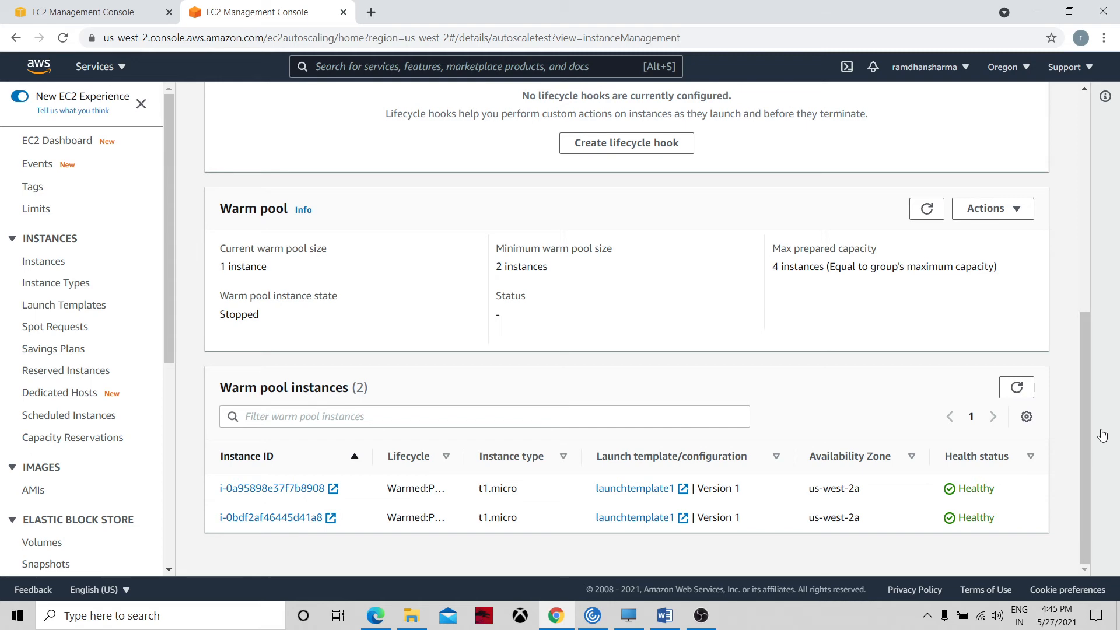
{"action": "left_click_drag", "start_coordinate": [1083, 445], "coordinate": [1105, 500]}
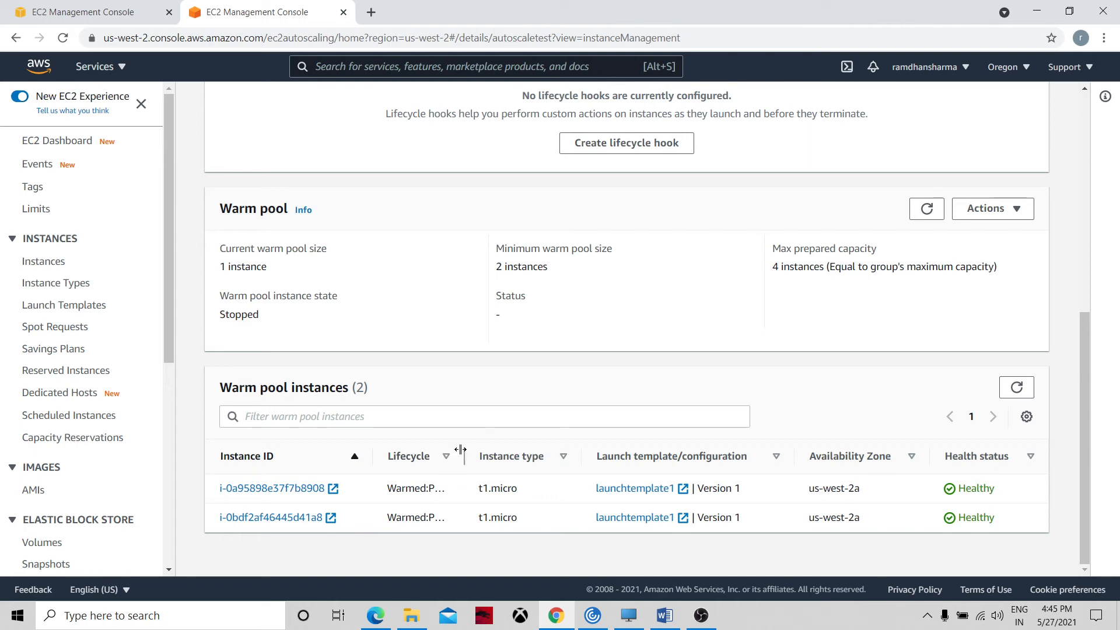
{"action": "left_click_drag", "start_coordinate": [465, 453], "coordinate": [530, 445]}
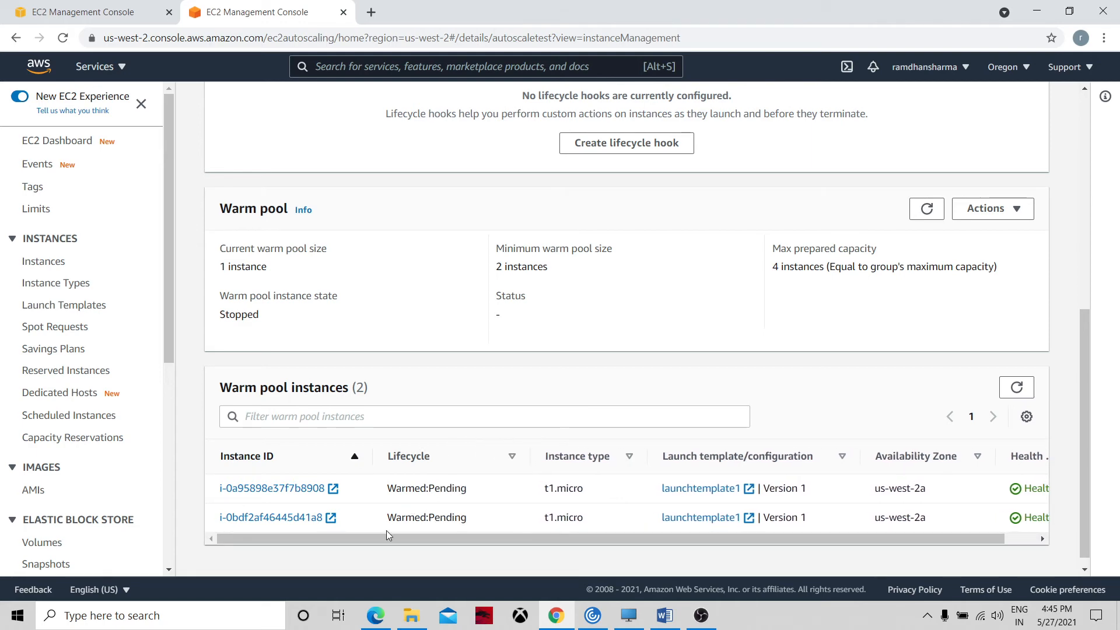
{"action": "left_click", "coordinate": [1042, 539]}
{"action": "left_click_drag", "start_coordinate": [995, 537], "coordinate": [957, 538]}
{"action": "left_click", "coordinate": [1084, 132]}
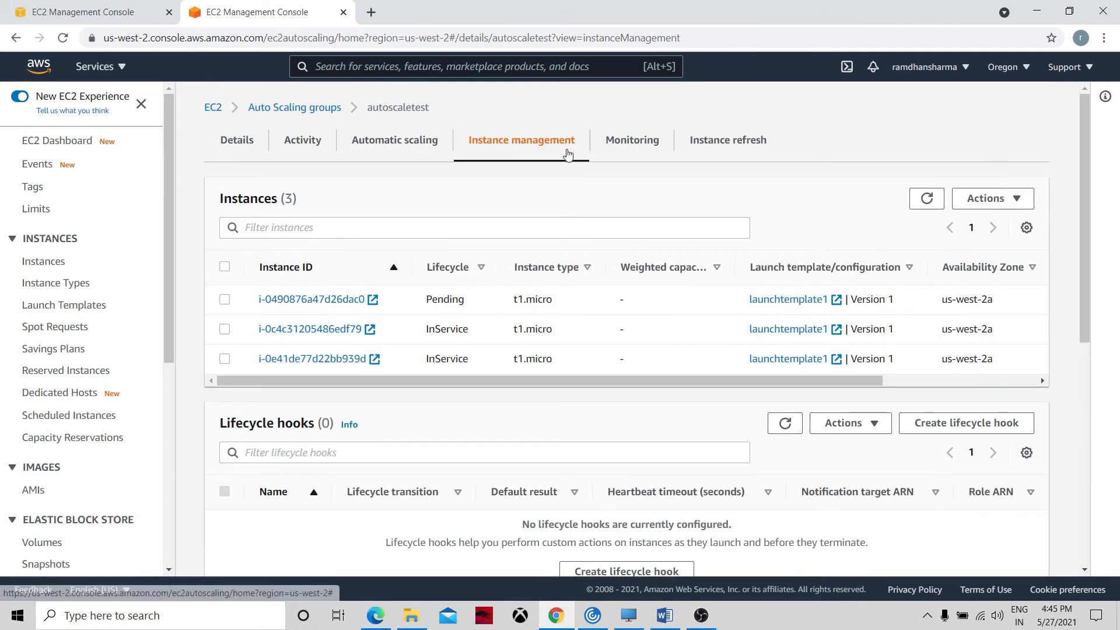
Step: Open the autoscaletest group's activity history and refresh it to review the status of the warm pool launches
{"action": "left_click", "coordinate": [301, 143]}
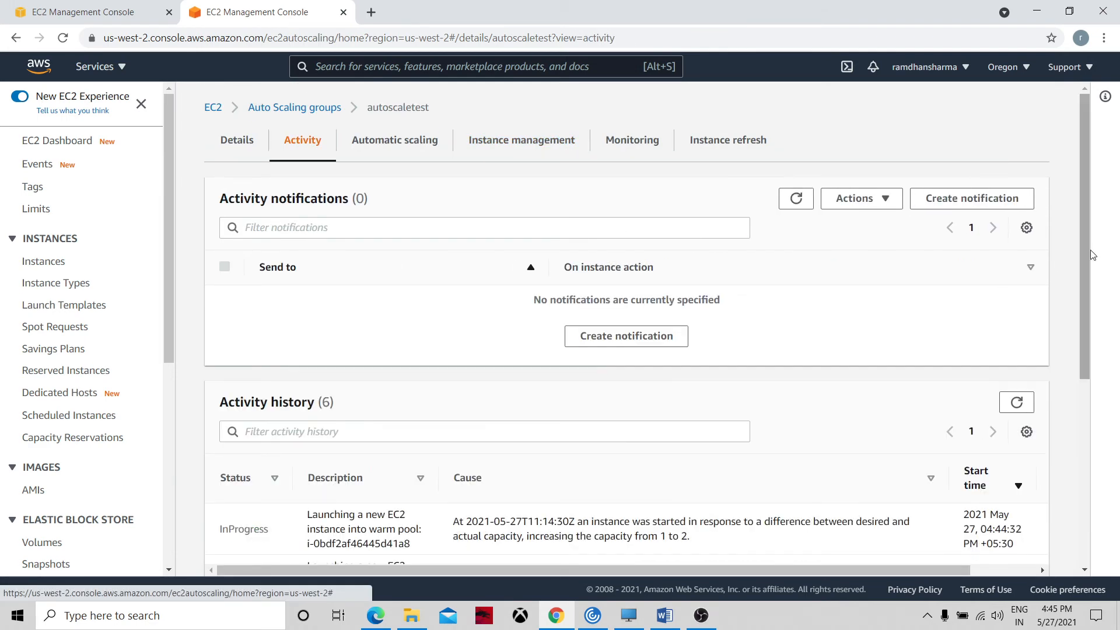
{"action": "left_click_drag", "start_coordinate": [1089, 251], "coordinate": [1091, 460]}
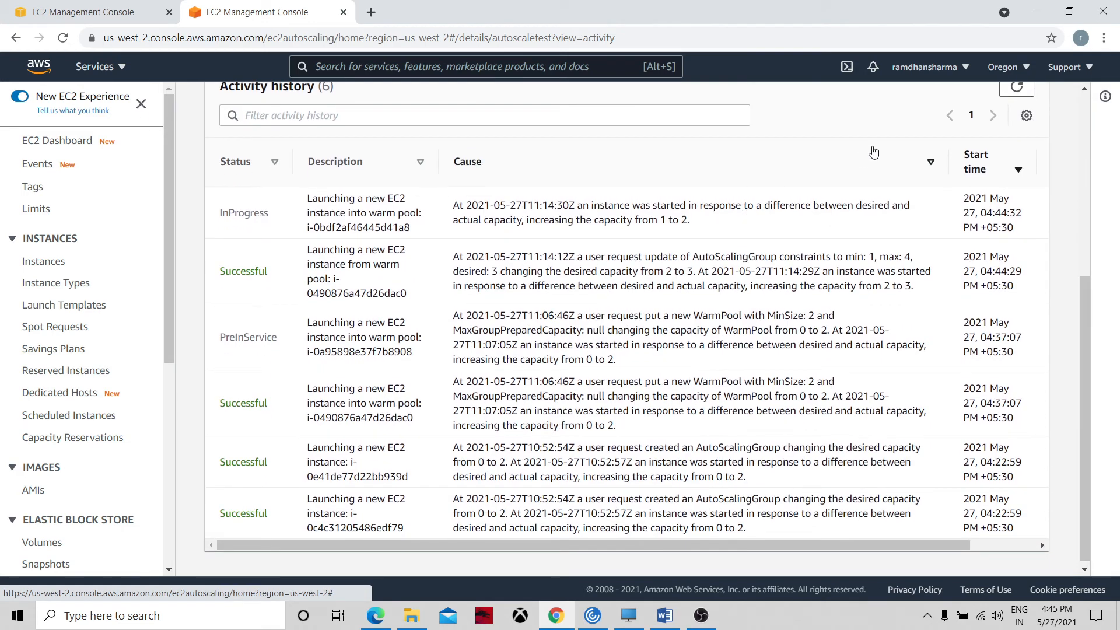
{"action": "left_click", "coordinate": [1016, 86]}
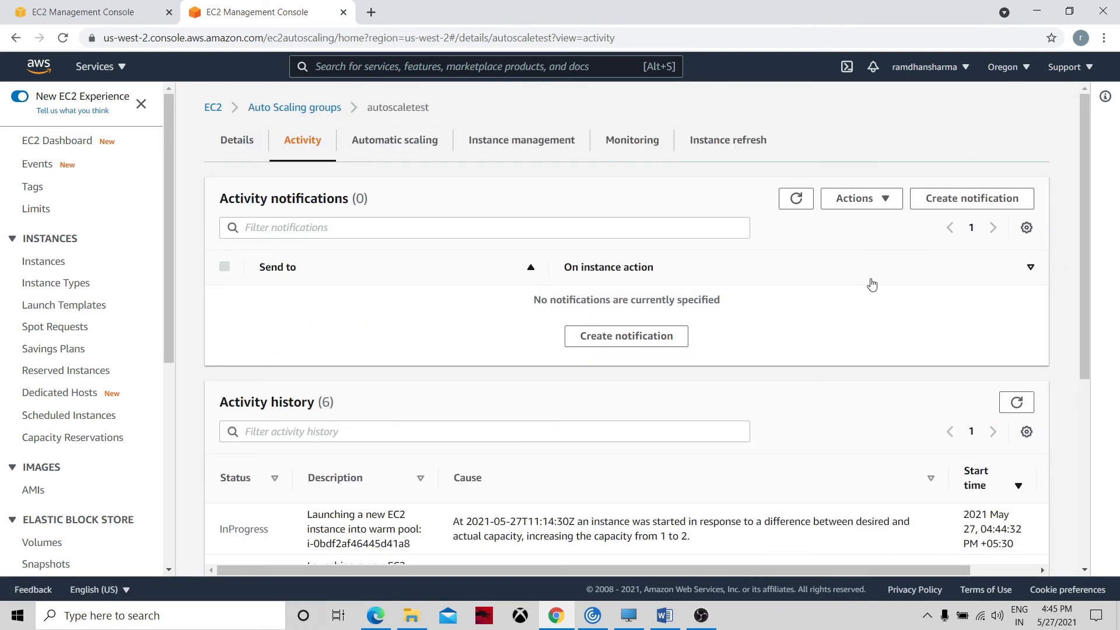
{"action": "scroll", "coordinate": [1084, 350], "scroll_direction": "down", "scroll_amount": 5}
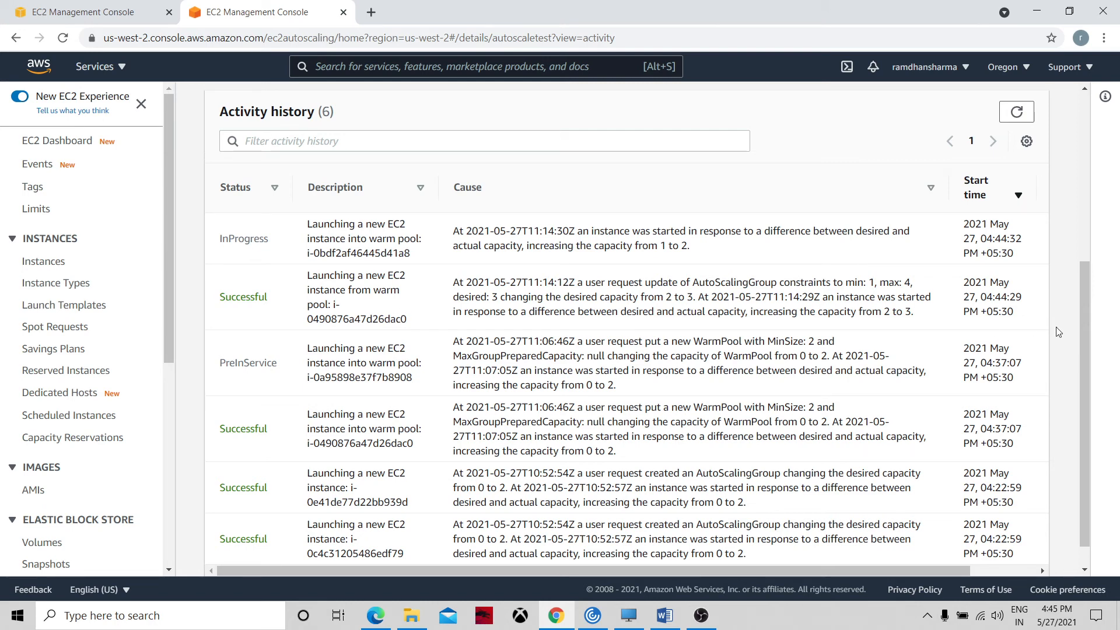
{"action": "left_click_drag", "start_coordinate": [1085, 348], "coordinate": [1076, 170]}
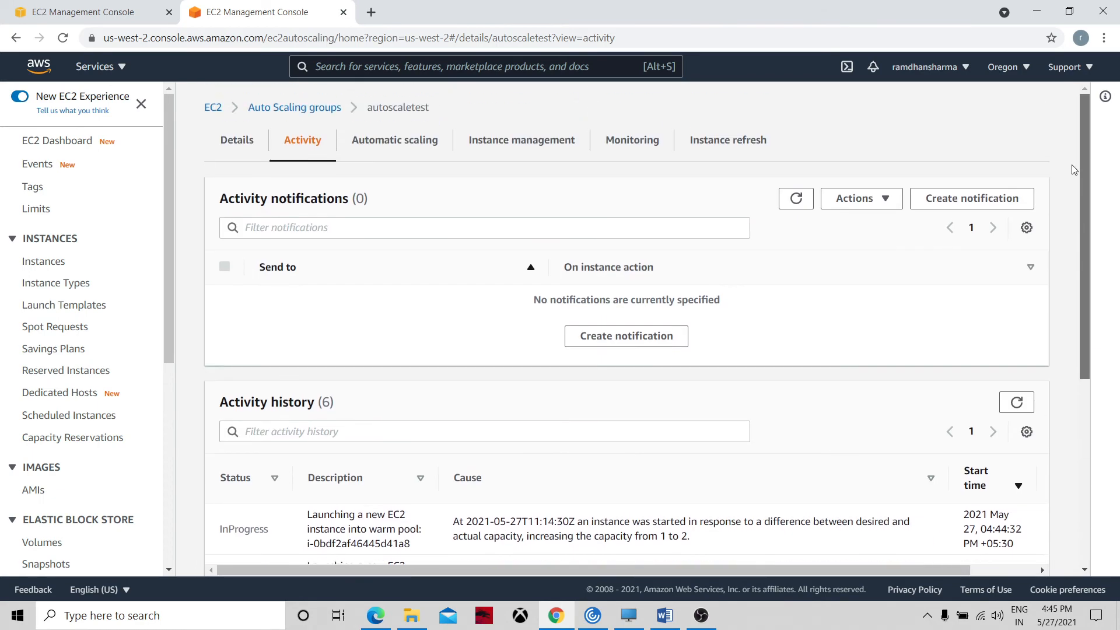
Step: Check the group's instance lifecycle states in instance management, and return to the activity history to recheck each launch's status and cause
{"action": "left_click", "coordinate": [543, 144]}
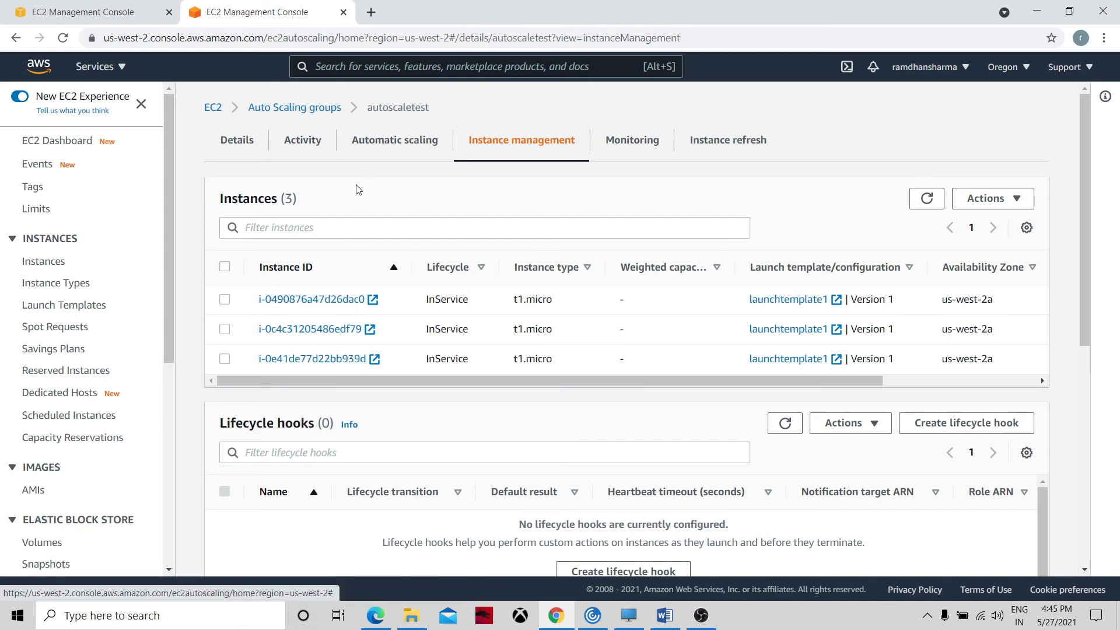
{"action": "left_click", "coordinate": [307, 149]}
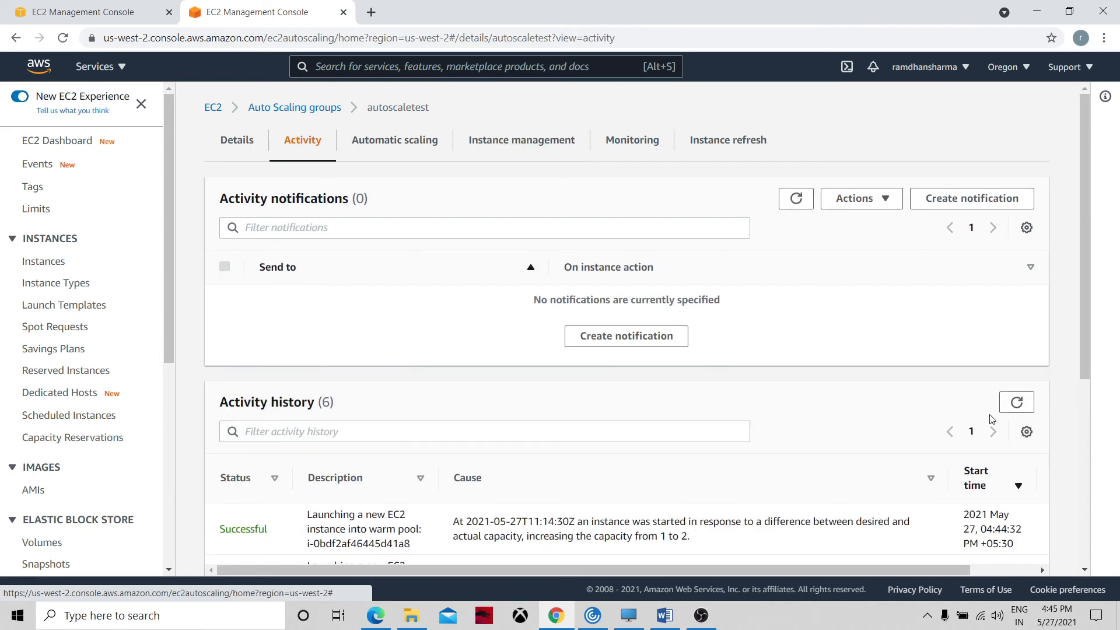
{"action": "left_click_drag", "start_coordinate": [1087, 350], "coordinate": [1075, 535]}
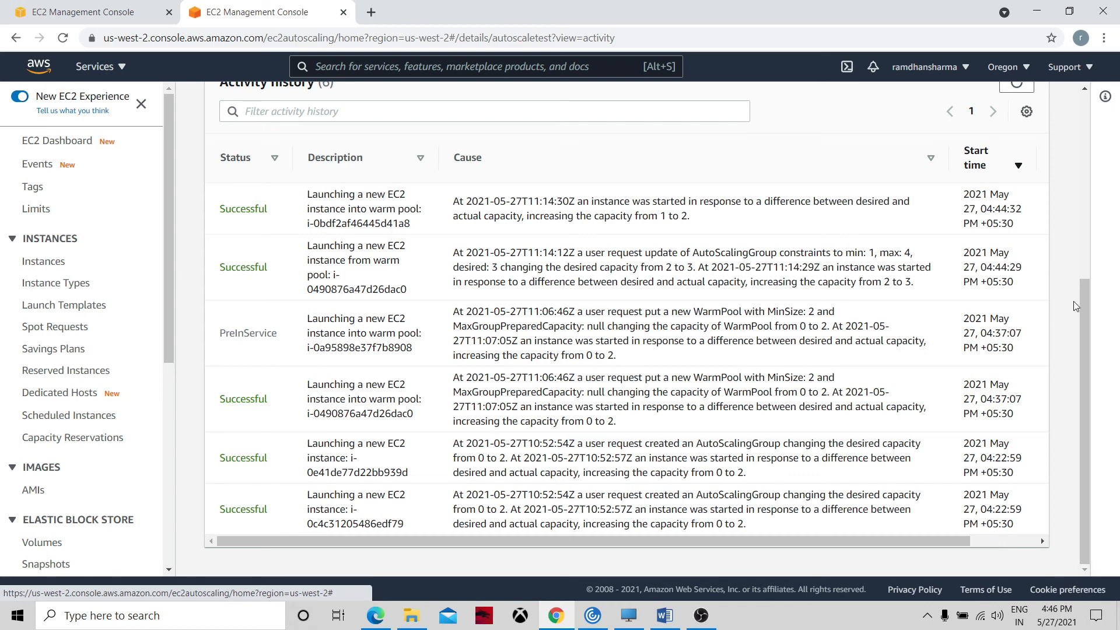
{"action": "left_click_drag", "start_coordinate": [1081, 301], "coordinate": [1084, 102]}
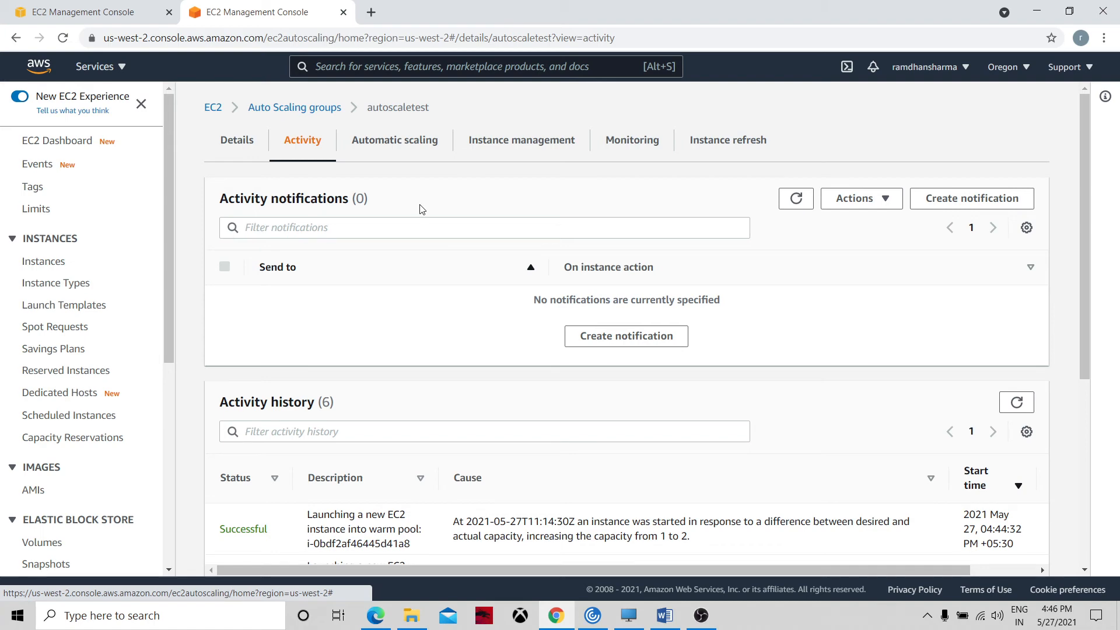
Step: Switch to the browser tab with the EC2 Instances list and refresh it to check every instance's state
{"action": "left_click", "coordinate": [494, 141]}
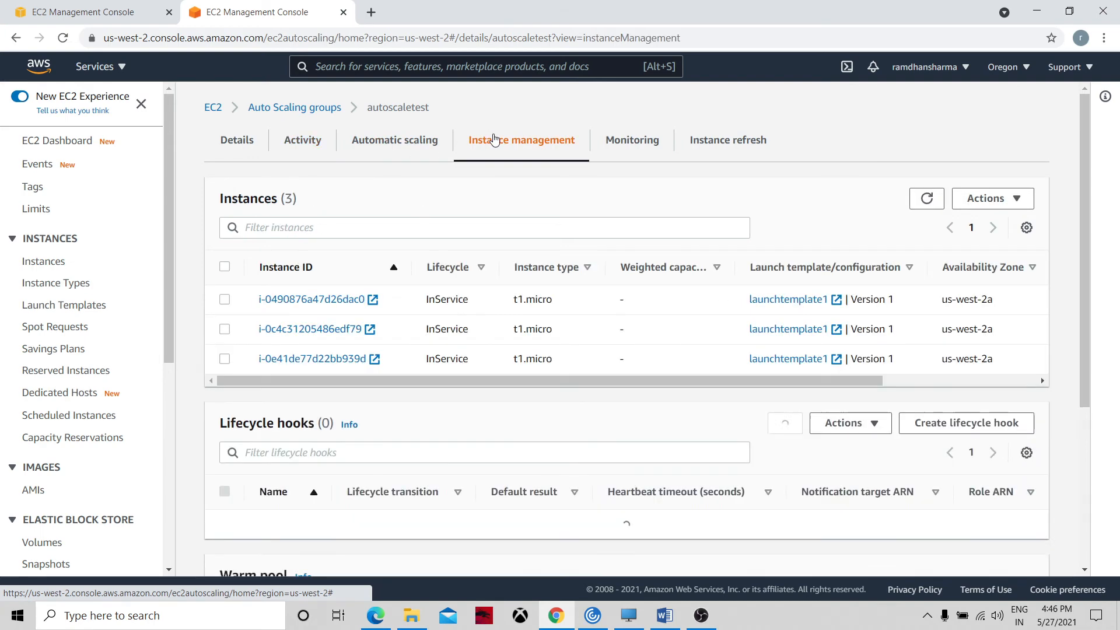
{"action": "left_click", "coordinate": [81, 5]}
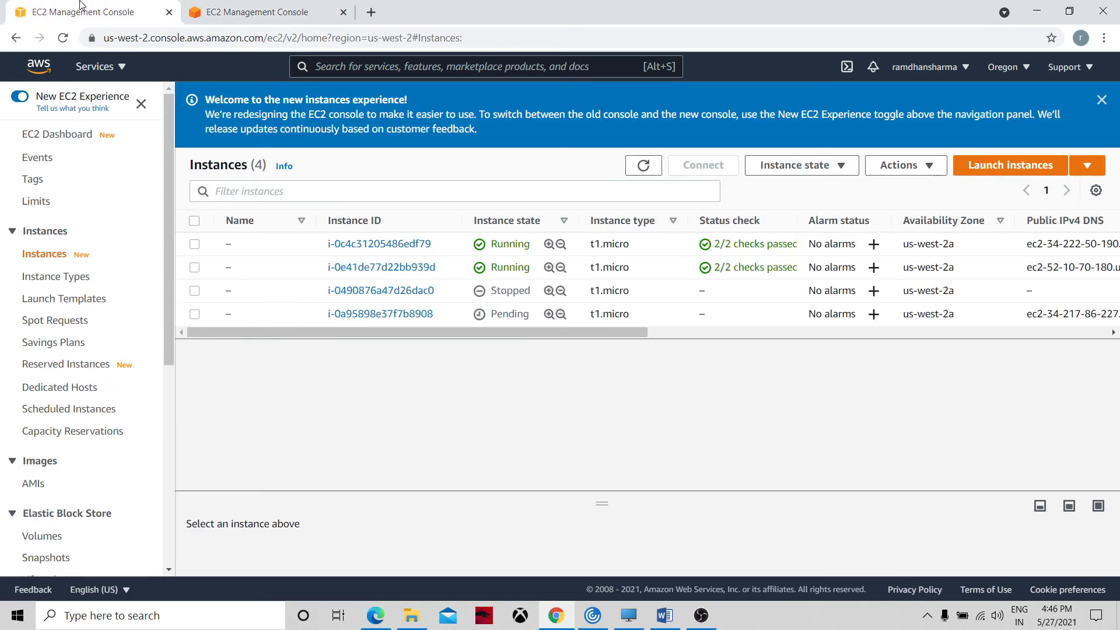
{"action": "left_click", "coordinate": [654, 166]}
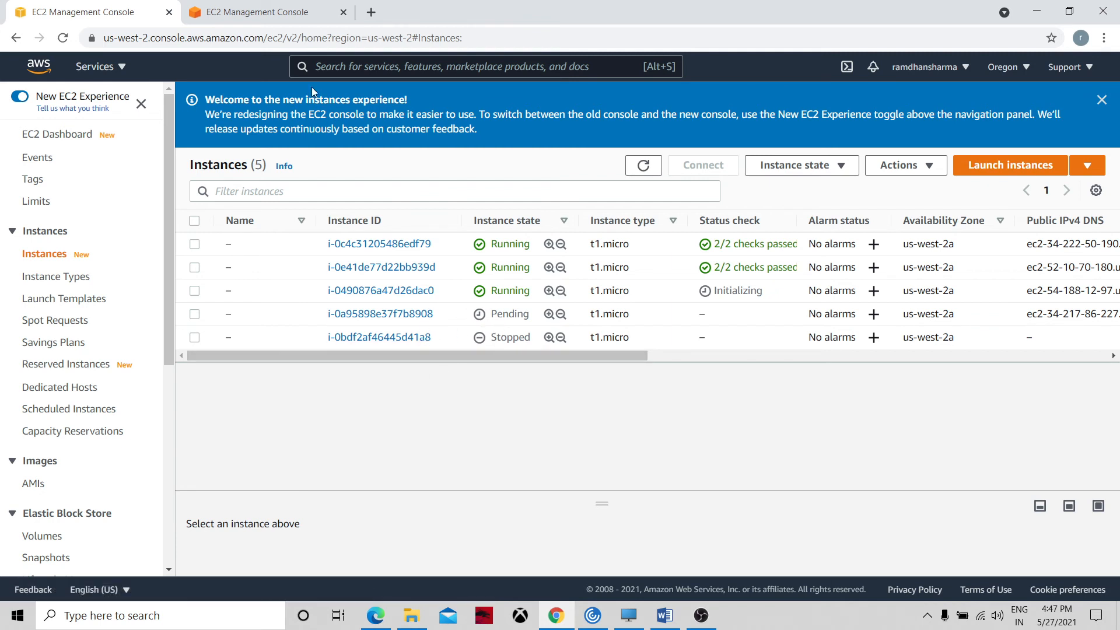
Step: Return to the autoscaletest group's browser tab and review its warm pool settings and activity history
{"action": "left_click", "coordinate": [282, 6]}
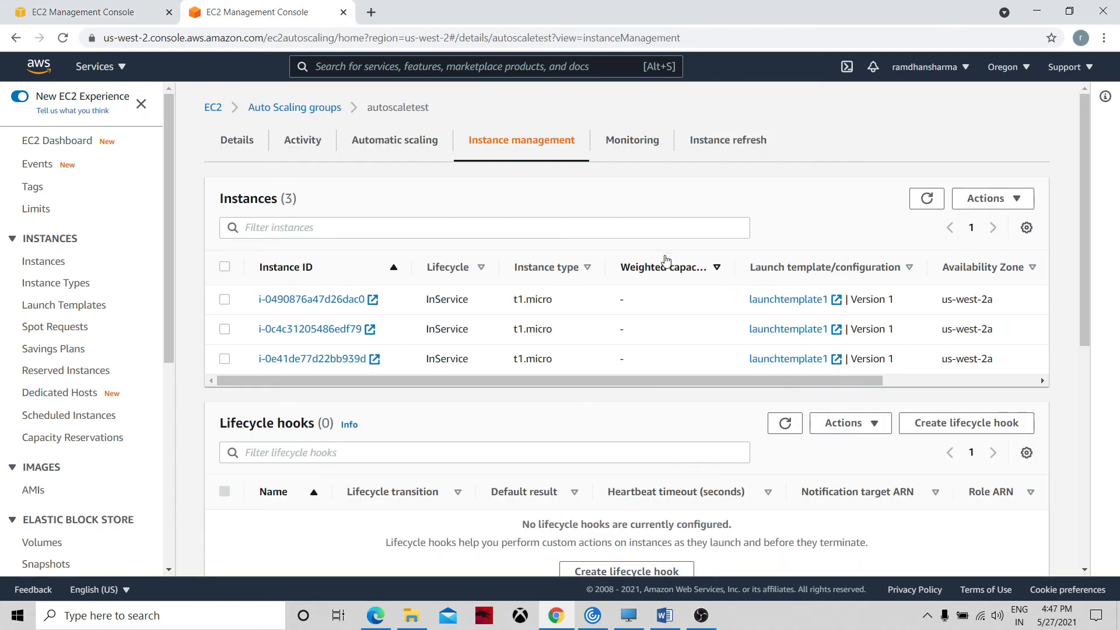
{"action": "left_click_drag", "start_coordinate": [1083, 332], "coordinate": [1077, 471]}
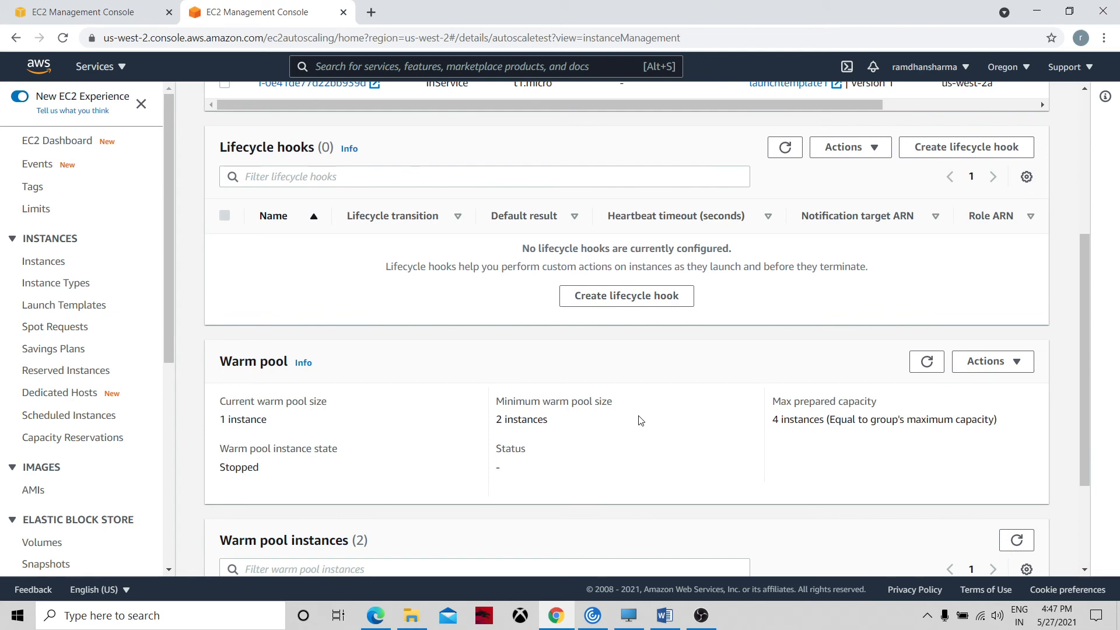
{"action": "left_click_drag", "start_coordinate": [1087, 326], "coordinate": [1077, 166]}
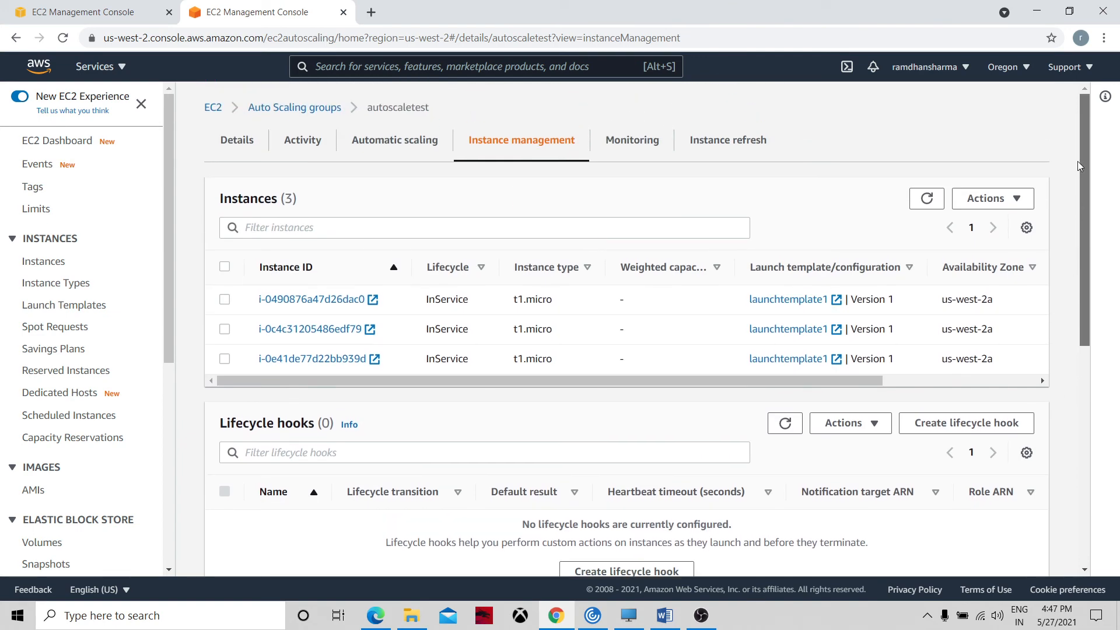
{"action": "left_click", "coordinate": [301, 148]}
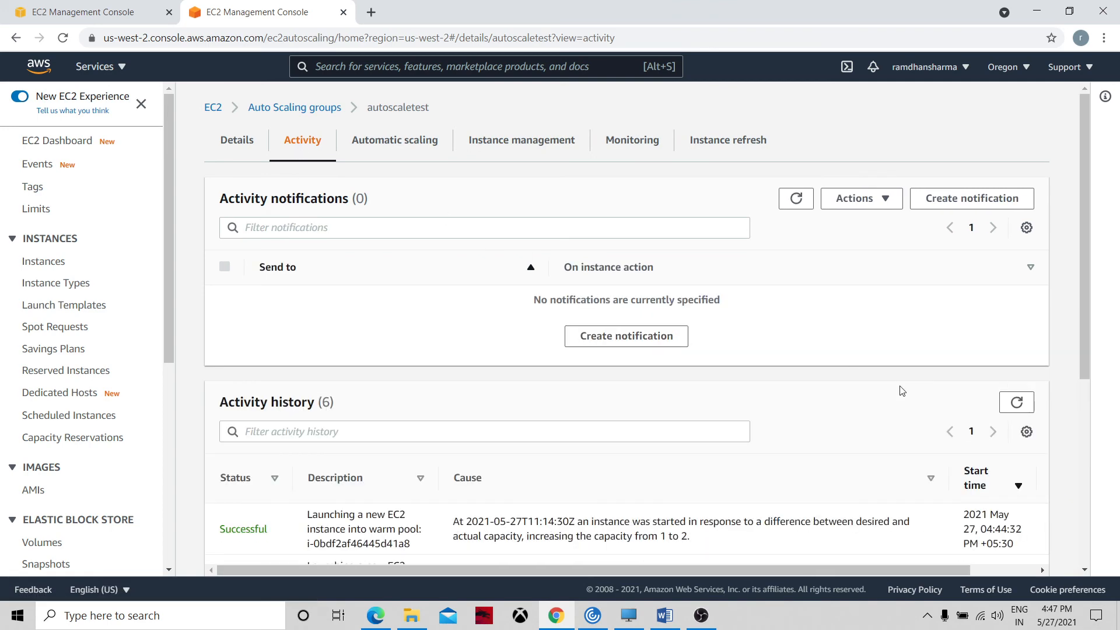
{"action": "left_click_drag", "start_coordinate": [1084, 370], "coordinate": [1066, 321]}
Step: Set the autoscaletest group's desired capacity to 2 in its group details and apply the update
{"action": "left_click", "coordinate": [224, 143]}
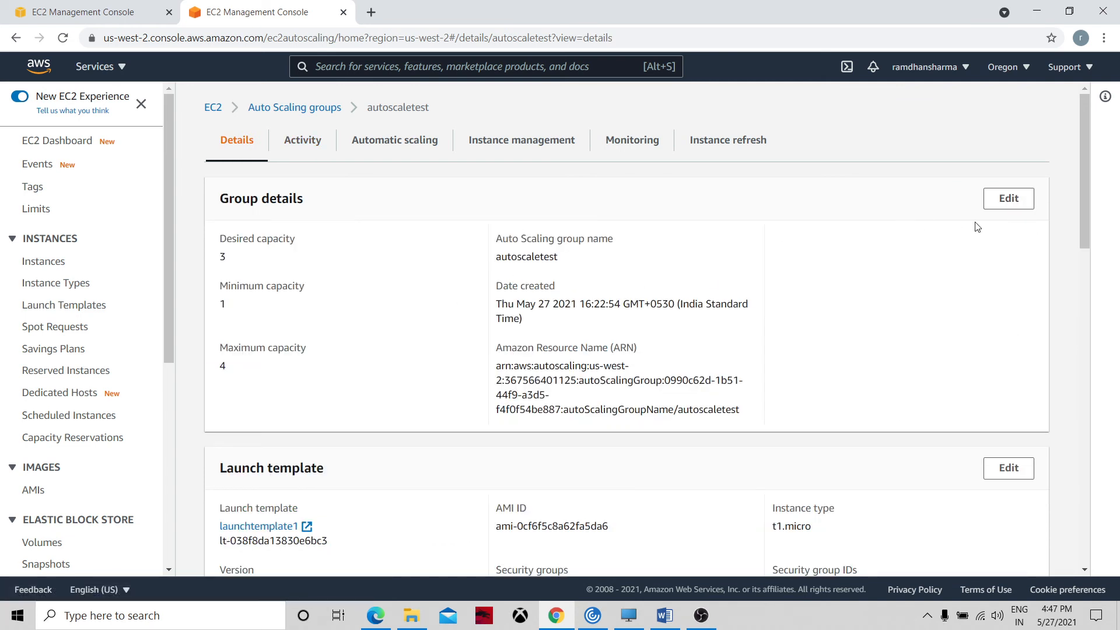
{"action": "left_click", "coordinate": [1010, 200]}
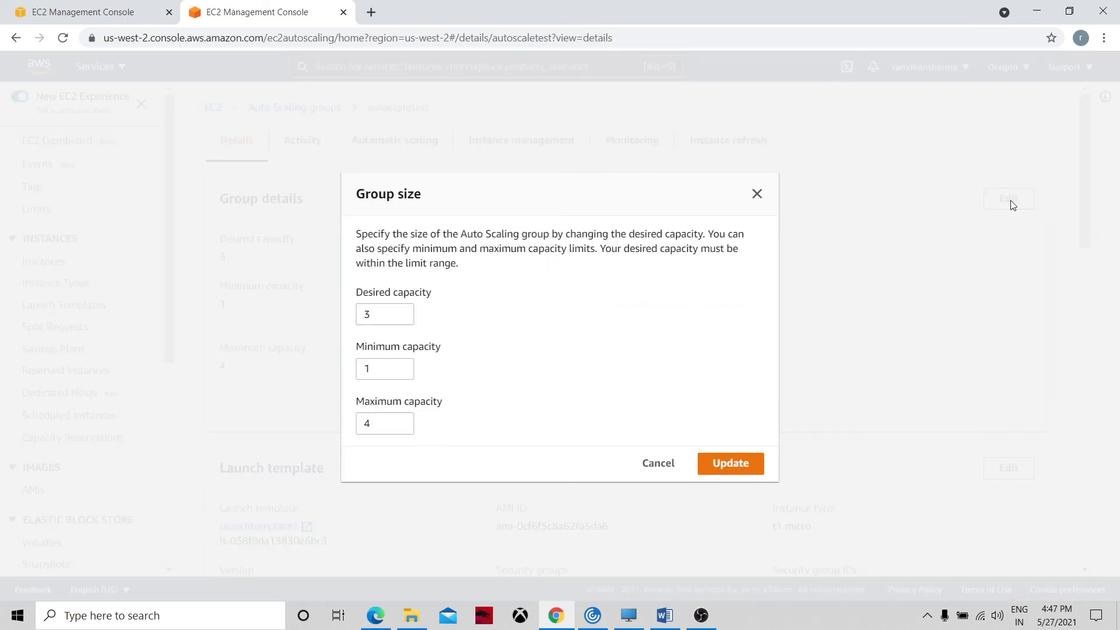
{"action": "left_click", "coordinate": [401, 319]}
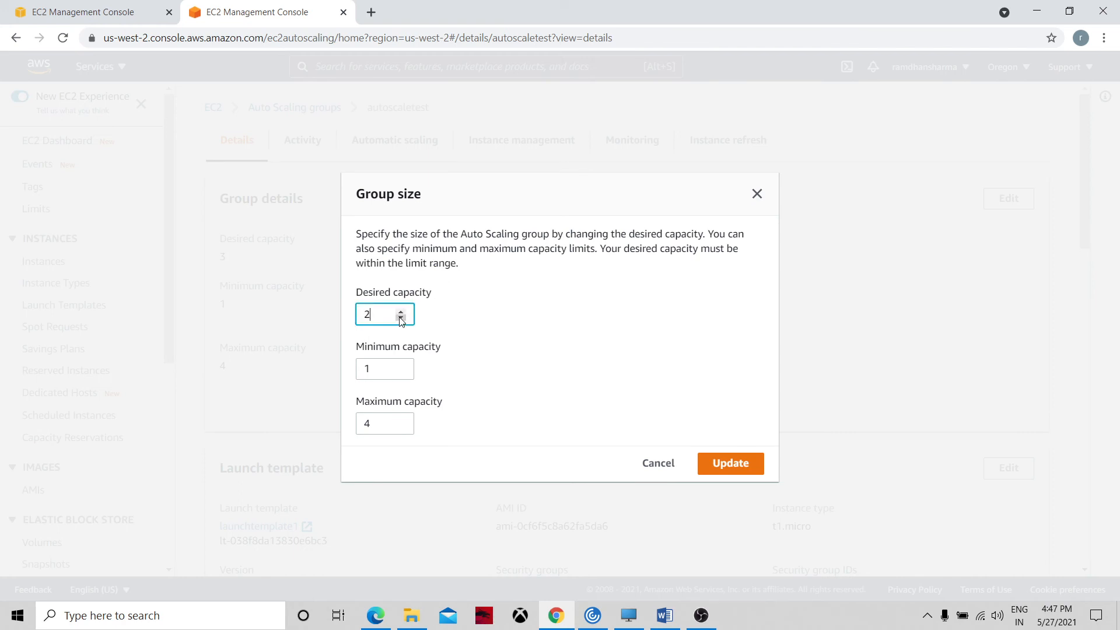
{"action": "left_click", "coordinate": [731, 465]}
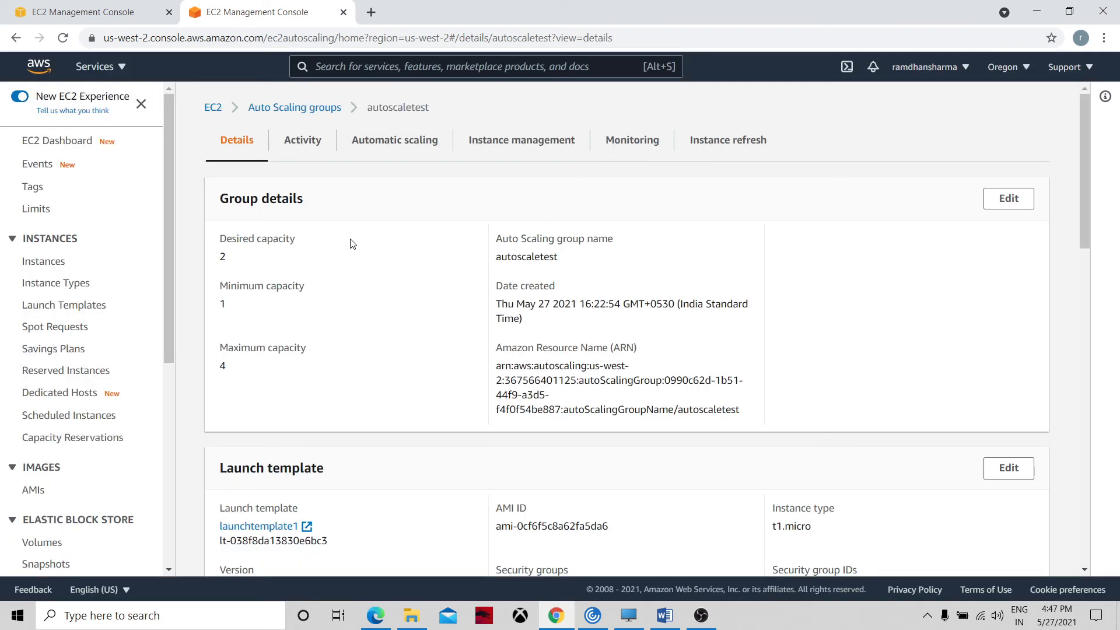
Step: Refresh the group's activity history to look for activity triggered by lowering the desired capacity
{"action": "left_click", "coordinate": [310, 148]}
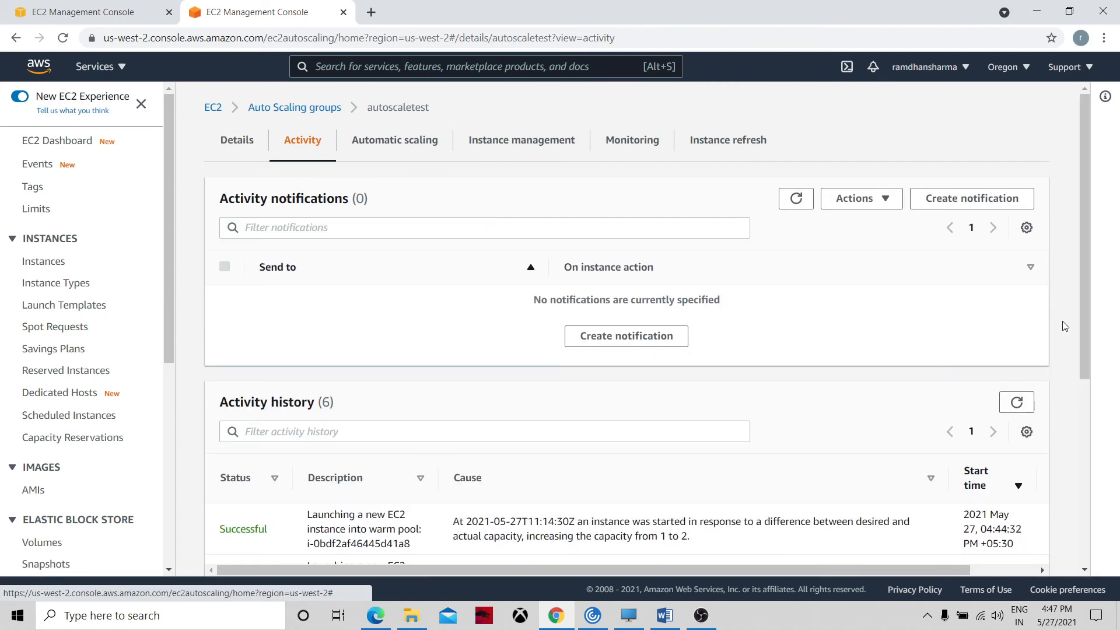
{"action": "scroll", "coordinate": [1085, 318], "scroll_direction": "down", "scroll_amount": 5}
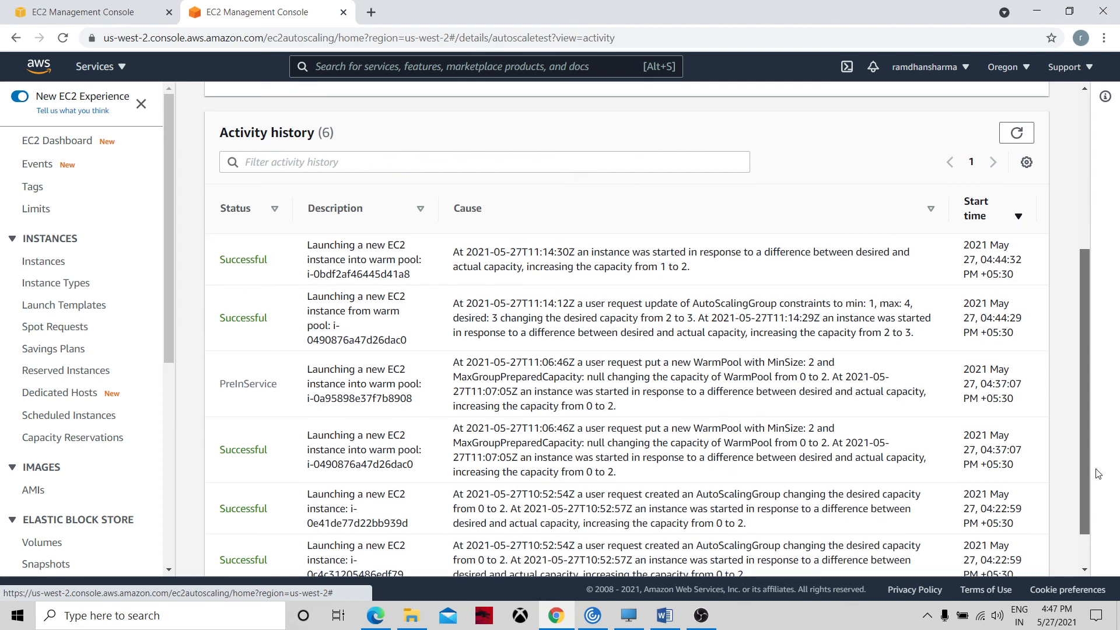
{"action": "left_click", "coordinate": [1017, 133]}
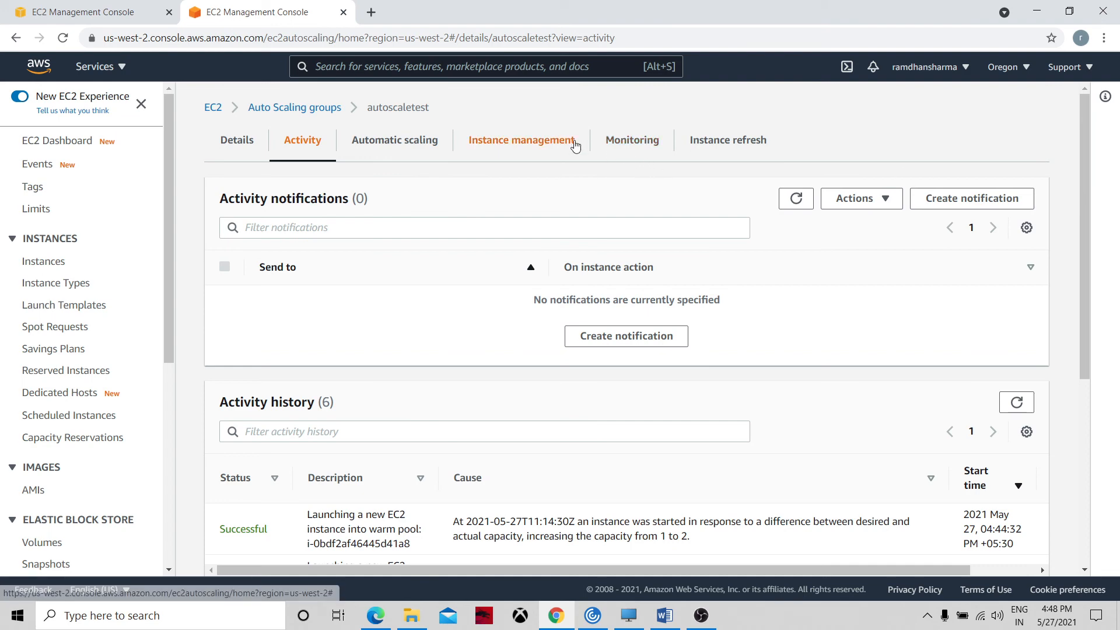
Step: Open instance management and refresh the group's Instances list repeatedly to track the lifecycle states during scale-in
{"action": "left_click", "coordinate": [576, 145]}
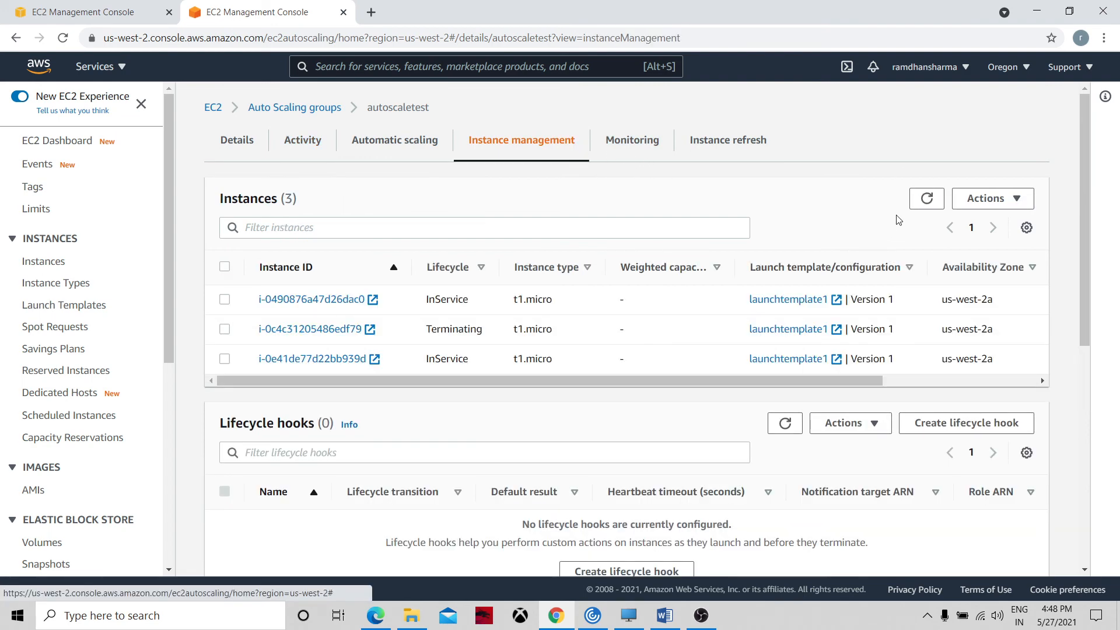
{"action": "left_click", "coordinate": [927, 197]}
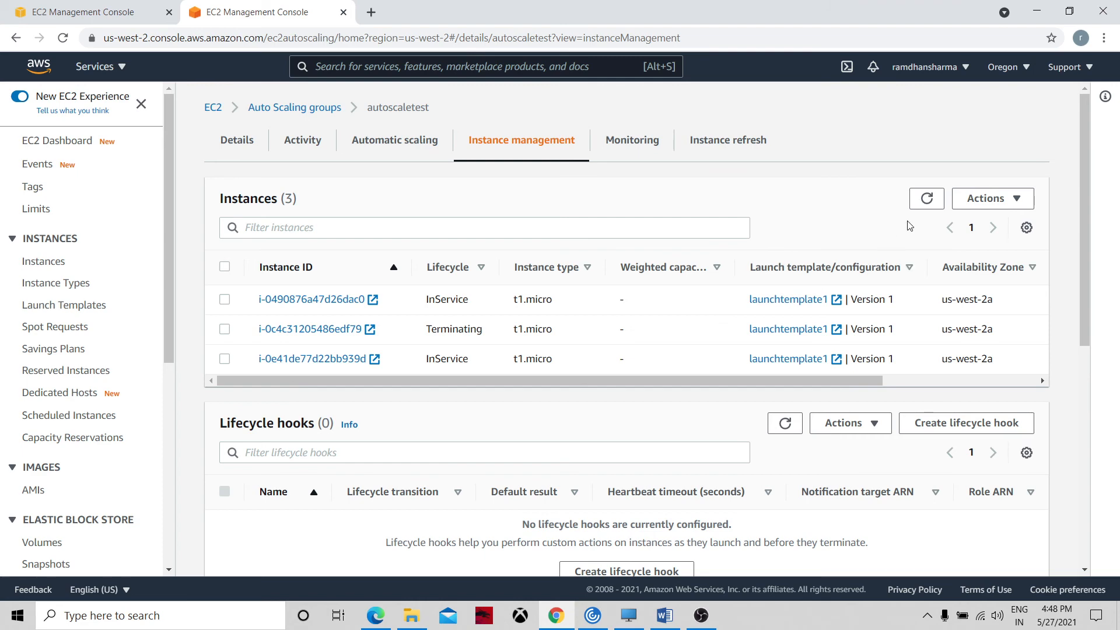
{"action": "left_click", "coordinate": [927, 198]}
{"action": "left_click", "coordinate": [938, 201]}
{"action": "left_click", "coordinate": [937, 203]}
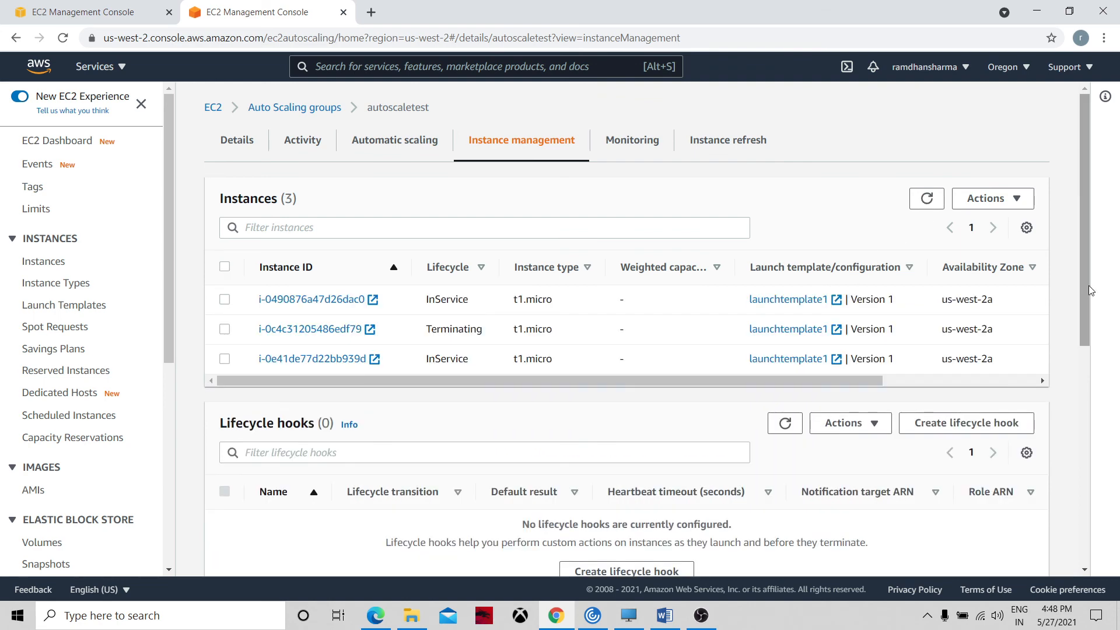
Step: Refresh the warm pool instances list to check its instances' lifecycle and health after the capacity reduction
{"action": "left_click_drag", "start_coordinate": [1078, 288], "coordinate": [1092, 358]}
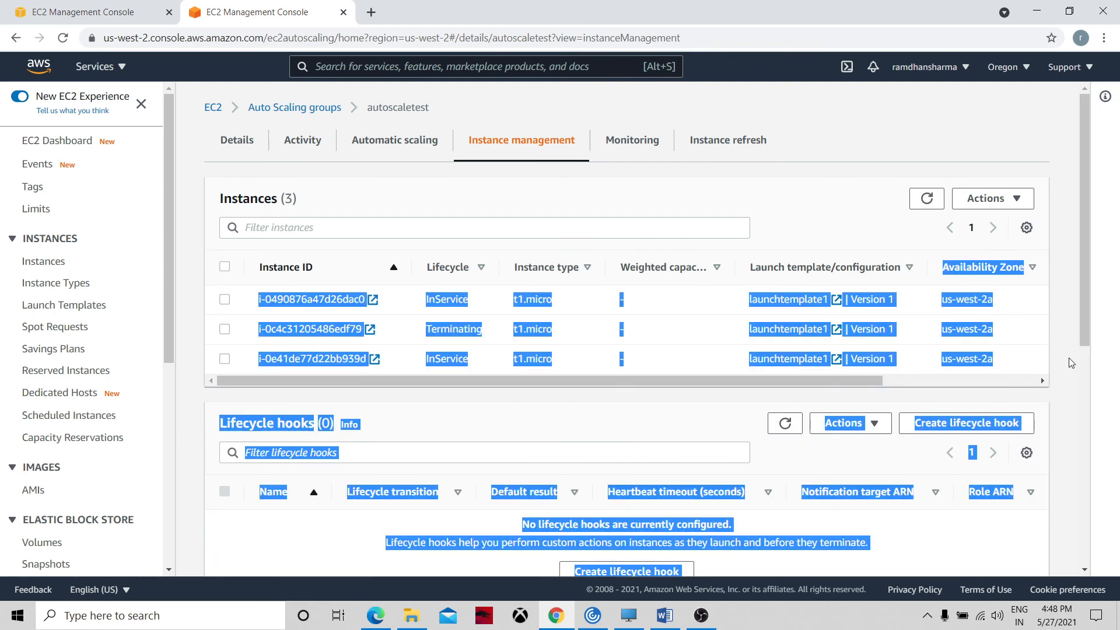
{"action": "left_click", "coordinate": [1069, 358]}
{"action": "left_click_drag", "start_coordinate": [1084, 320], "coordinate": [1086, 540]}
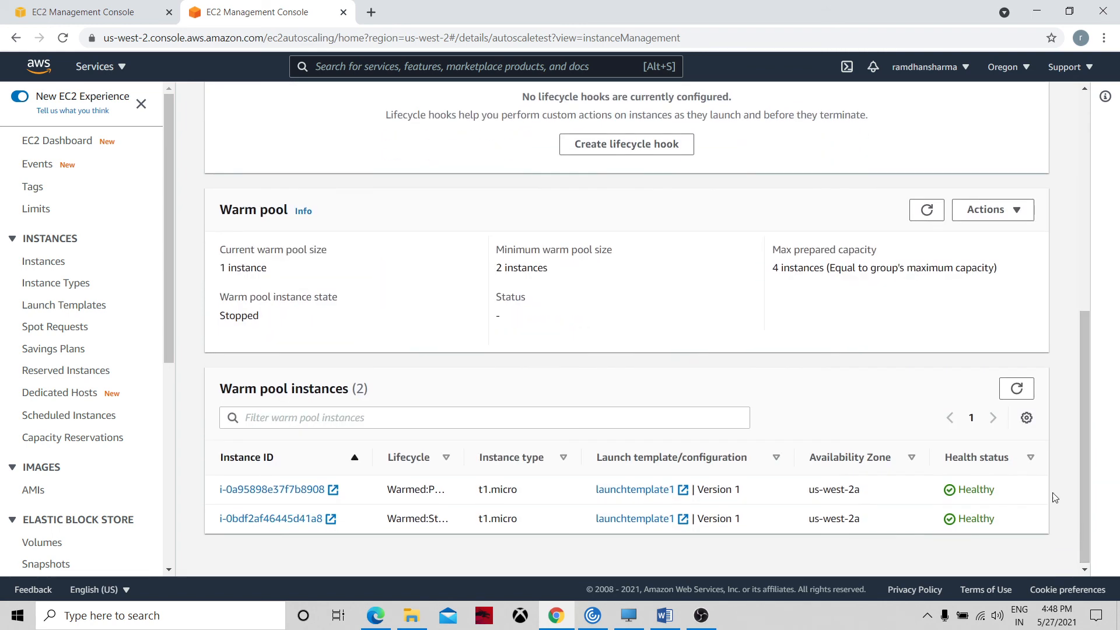
{"action": "left_click", "coordinate": [1018, 388]}
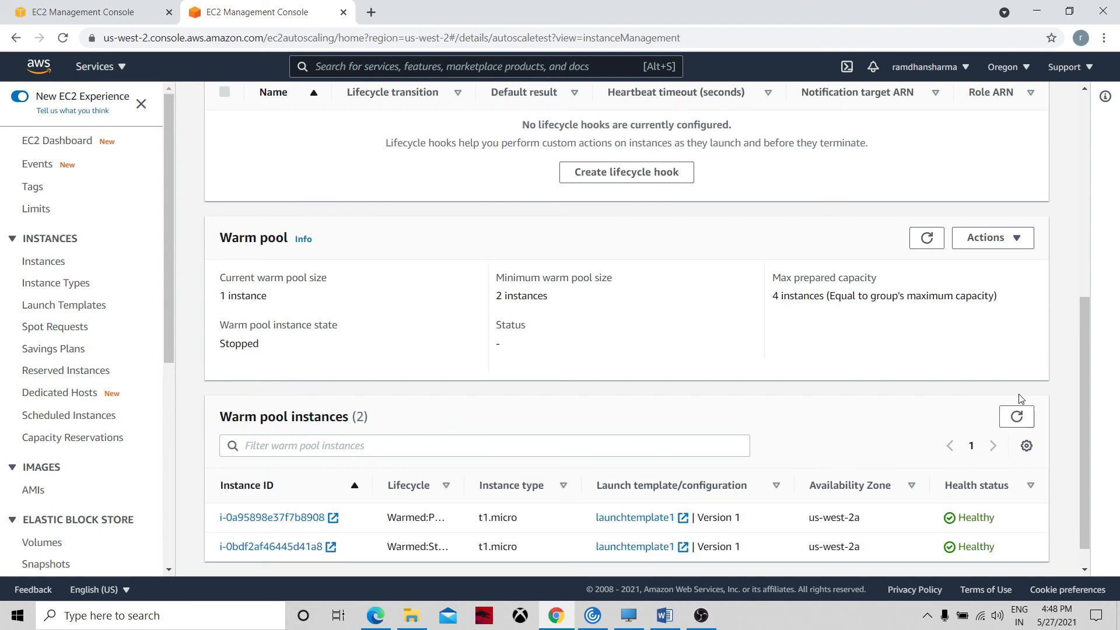
{"action": "left_click_drag", "start_coordinate": [1083, 415], "coordinate": [1086, 208]}
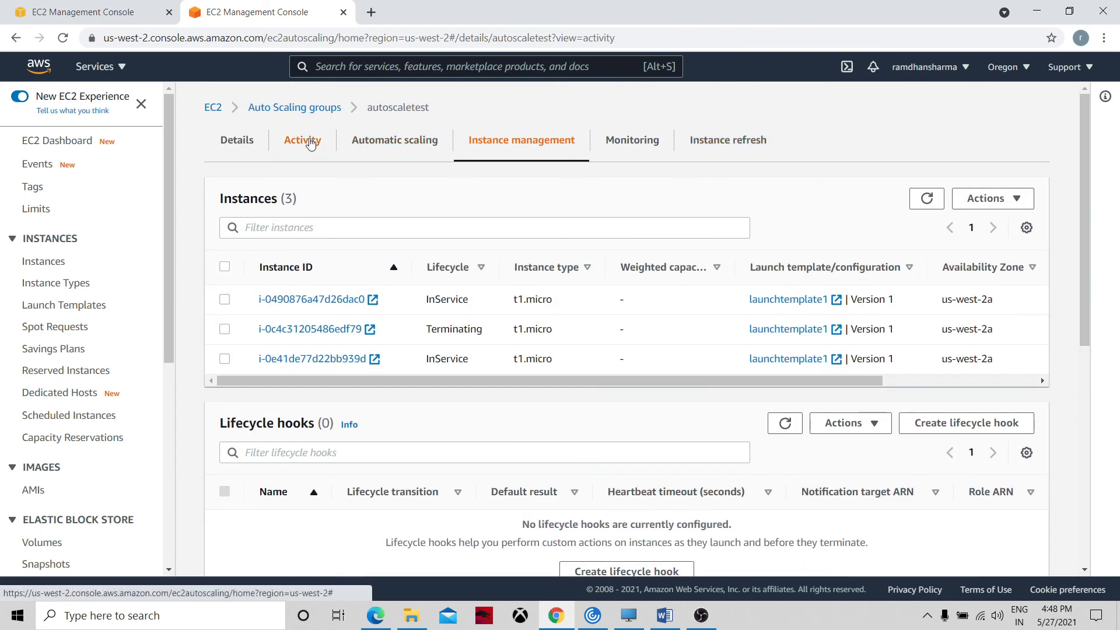
Step: Reopen and refresh the activity history to examine the scale-in entry's status, description and cause
{"action": "left_click", "coordinate": [311, 143]}
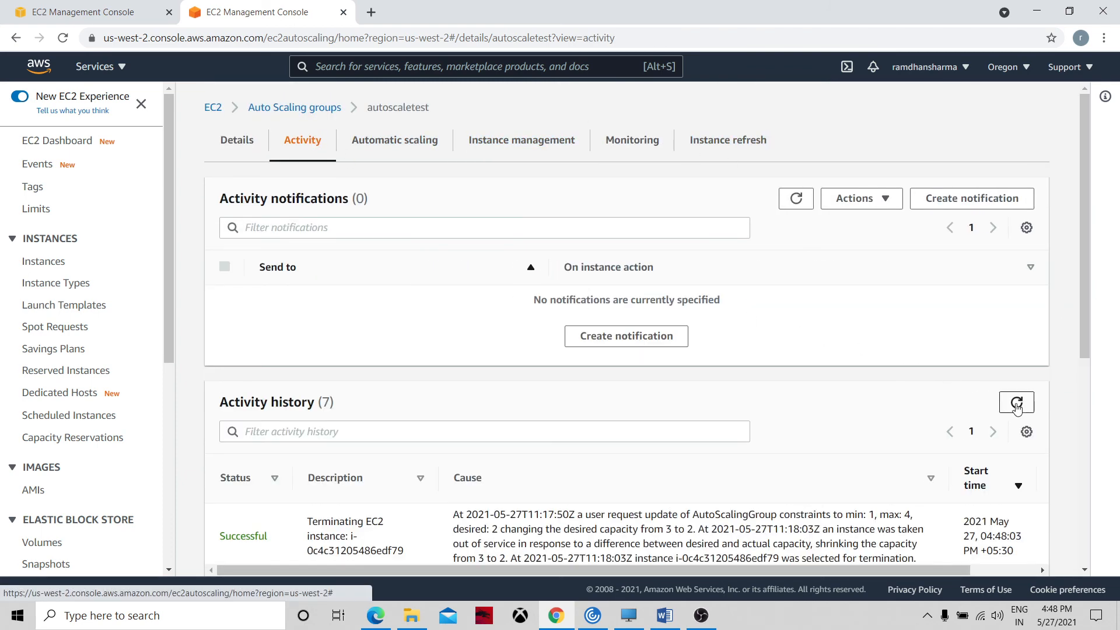
{"action": "left_click", "coordinate": [1017, 406]}
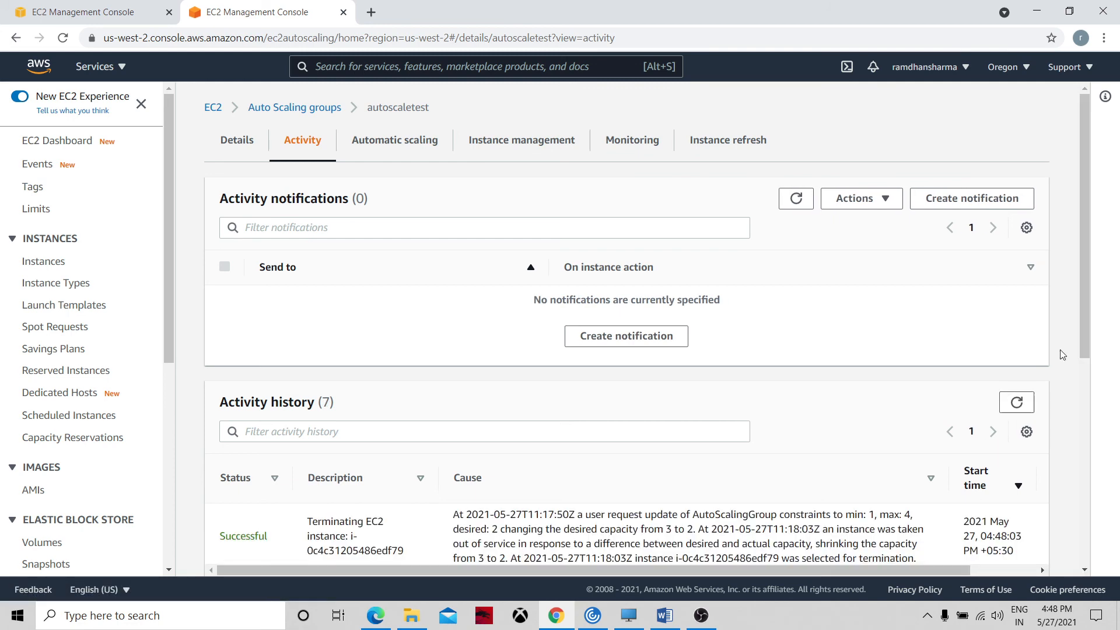
{"action": "left_click_drag", "start_coordinate": [1086, 334], "coordinate": [1094, 511]}
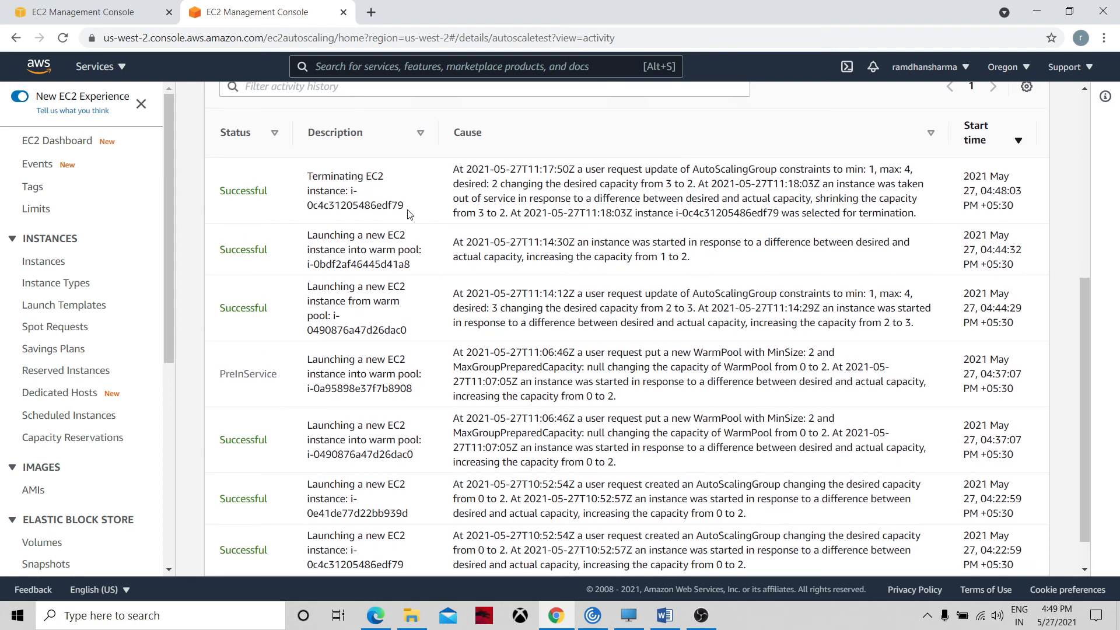
{"action": "left_click_drag", "start_coordinate": [1085, 282], "coordinate": [1084, 242]}
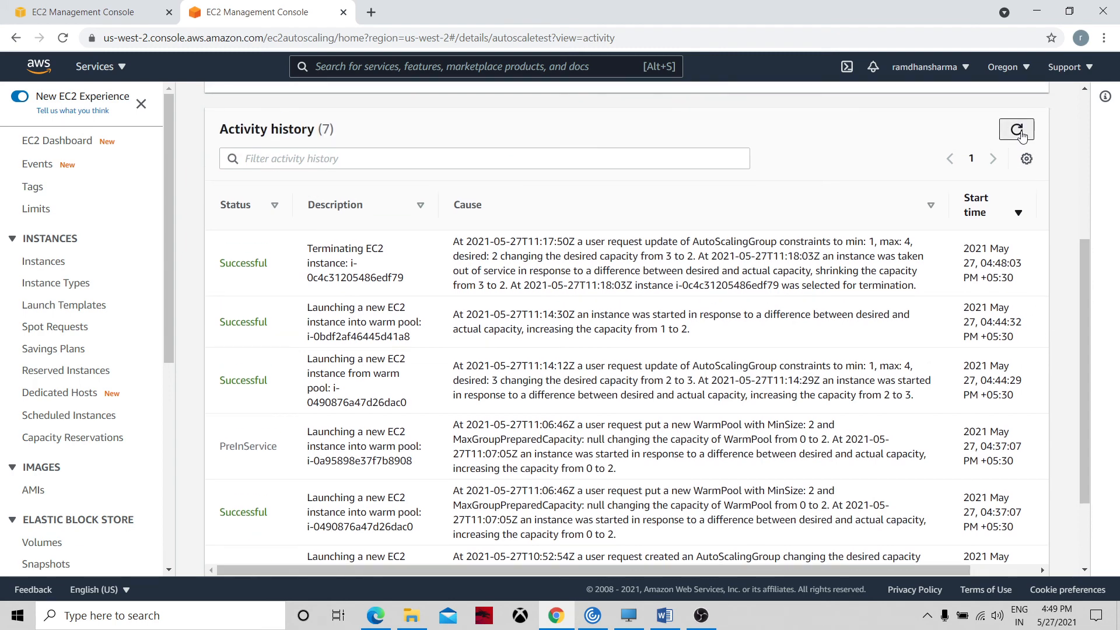
{"action": "left_click", "coordinate": [1014, 126]}
{"action": "scroll", "coordinate": [1095, 364], "scroll_direction": "down", "scroll_amount": 3}
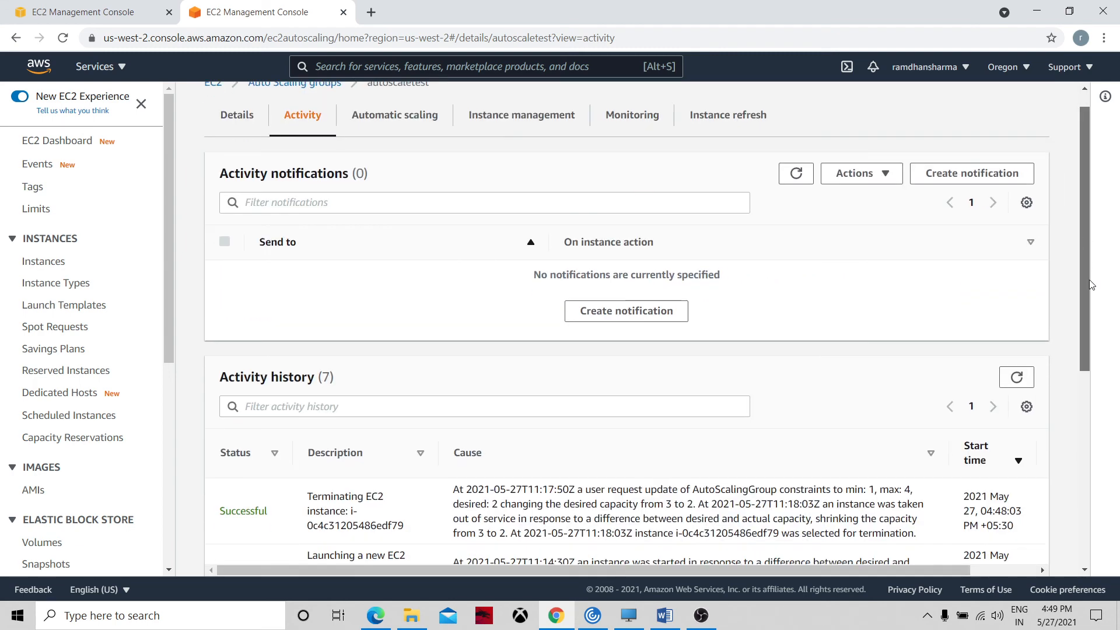
Step: Examine the activity history entries, and open instance management to check the group's instances and its warm pool
{"action": "scroll", "coordinate": [1097, 385], "scroll_direction": "down", "scroll_amount": 2}
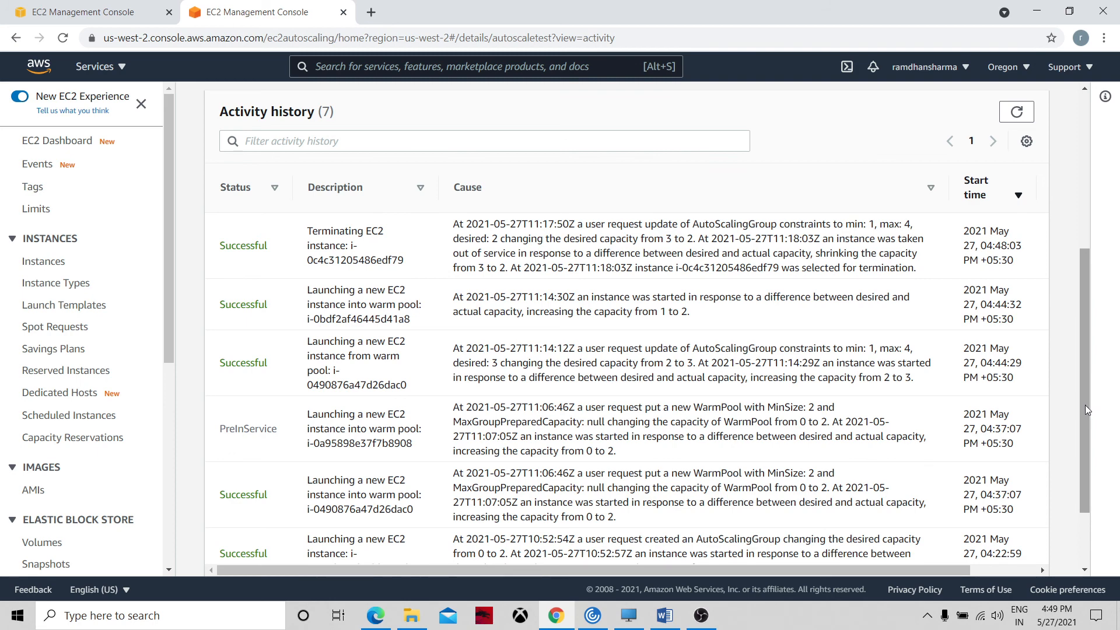
{"action": "left_click_drag", "start_coordinate": [1089, 403], "coordinate": [1107, 242]}
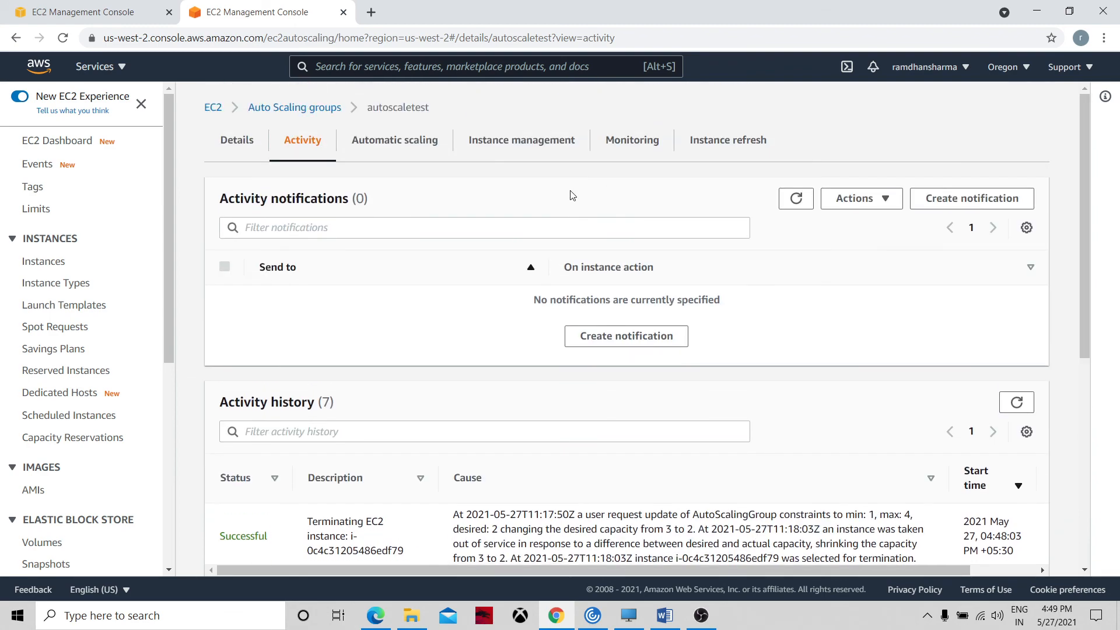
{"action": "left_click", "coordinate": [512, 145]}
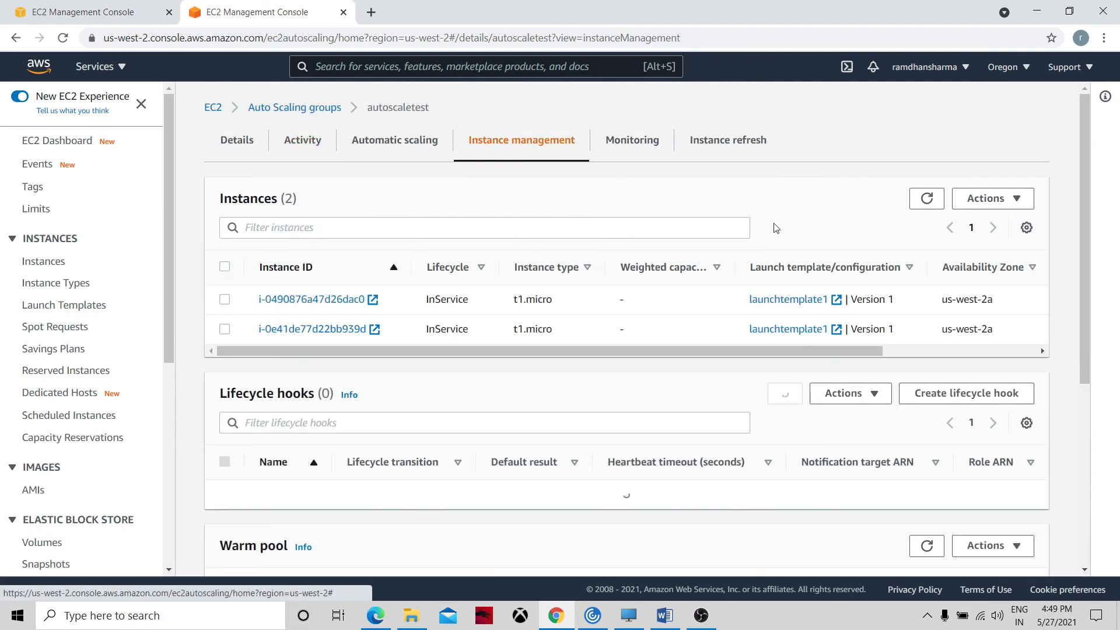
{"action": "left_click_drag", "start_coordinate": [1085, 277], "coordinate": [1112, 494]}
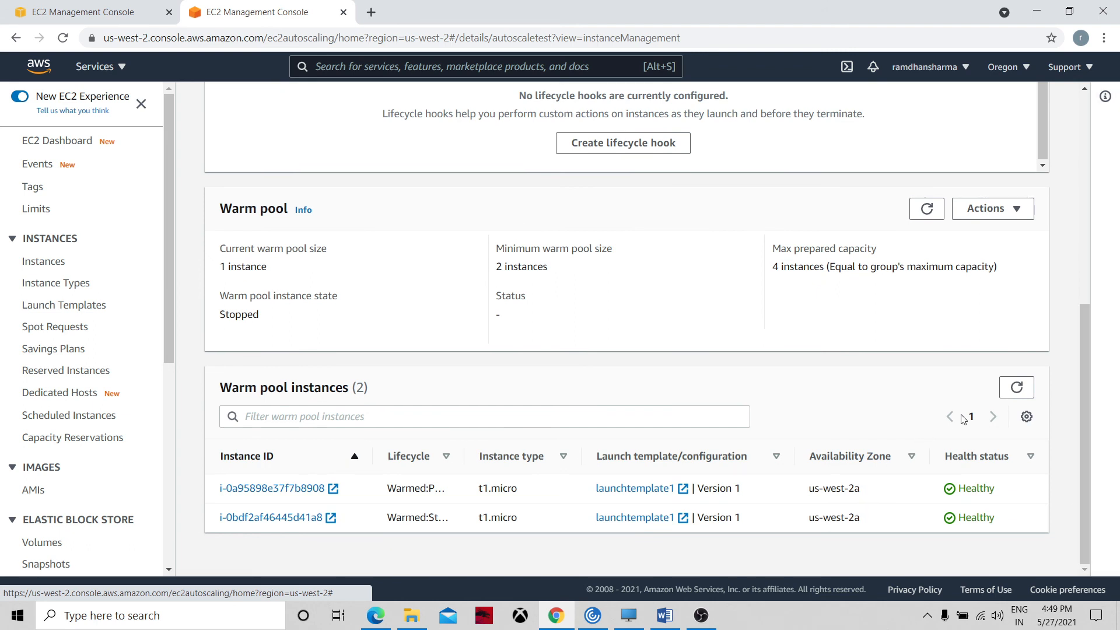
Step: Refresh the main EC2 Instances list to check every instance's state after the scale-in
{"action": "left_click", "coordinate": [104, 11]}
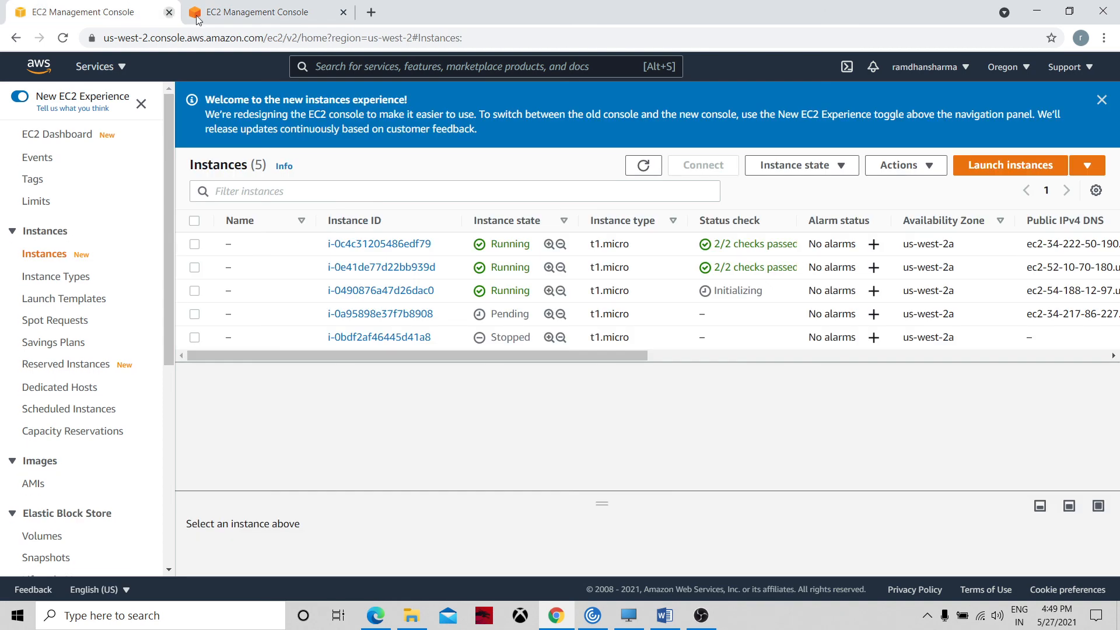
{"action": "left_click", "coordinate": [644, 165]}
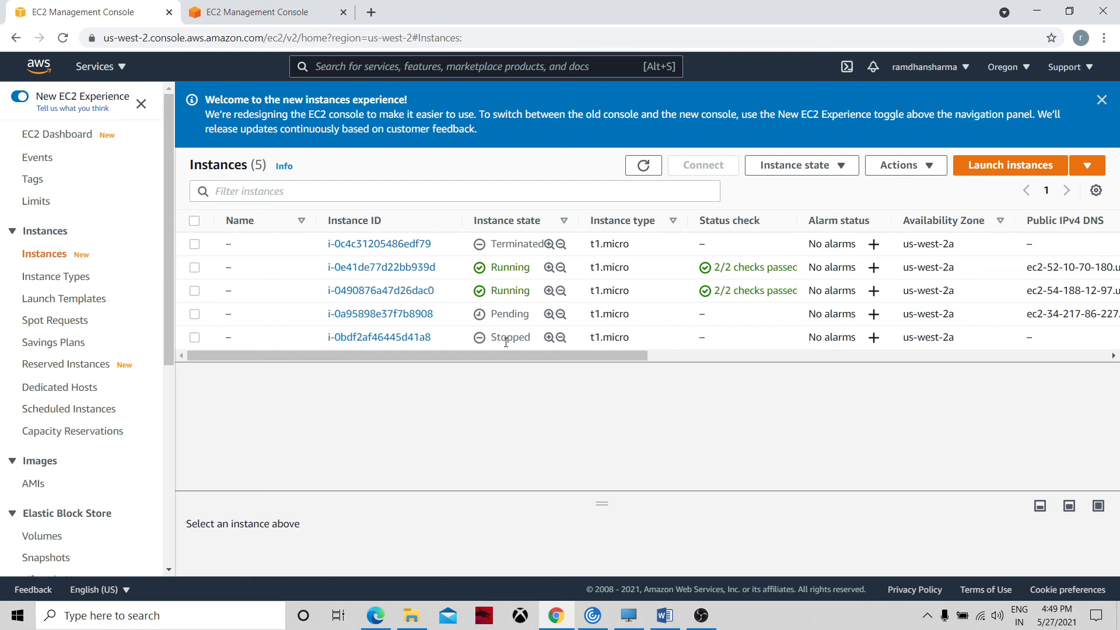
Step: Return to the autoscaletest group, refresh its warm pool instances, and compare them with the group's active instances
{"action": "left_click", "coordinate": [275, 7]}
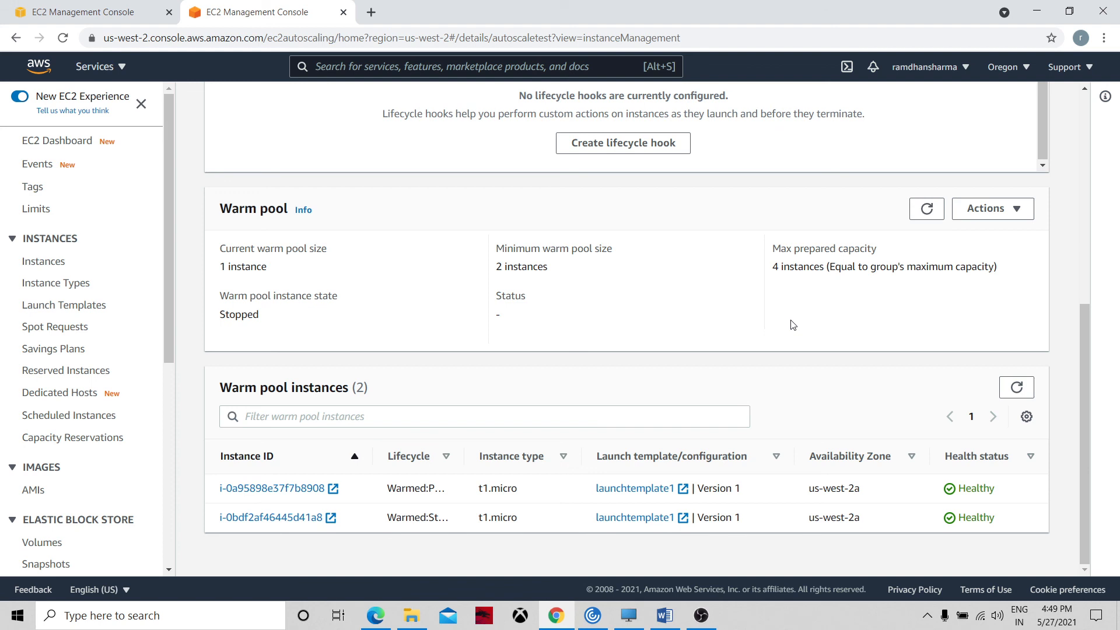
{"action": "left_click", "coordinate": [1016, 388]}
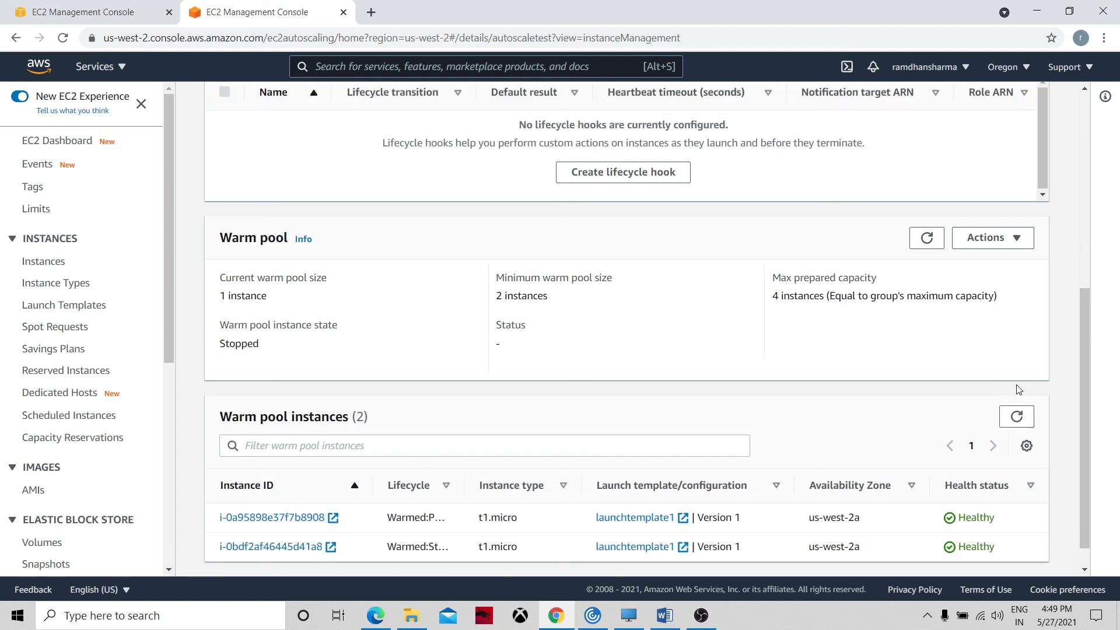
{"action": "left_click_drag", "start_coordinate": [1080, 401], "coordinate": [1069, 193]}
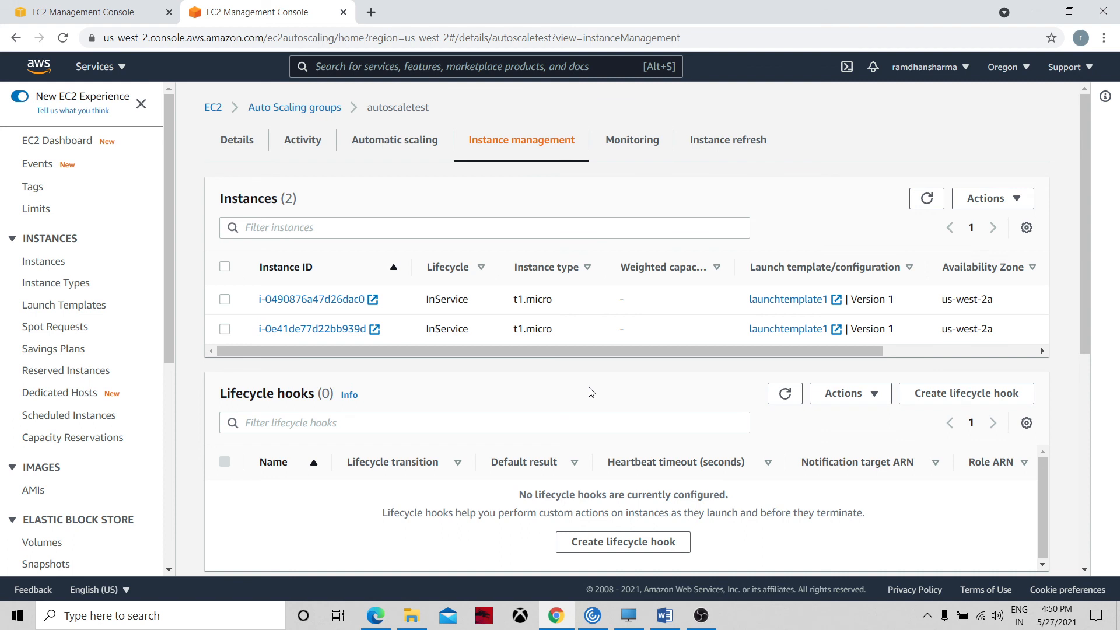
{"action": "left_click_drag", "start_coordinate": [1079, 358], "coordinate": [1079, 552]}
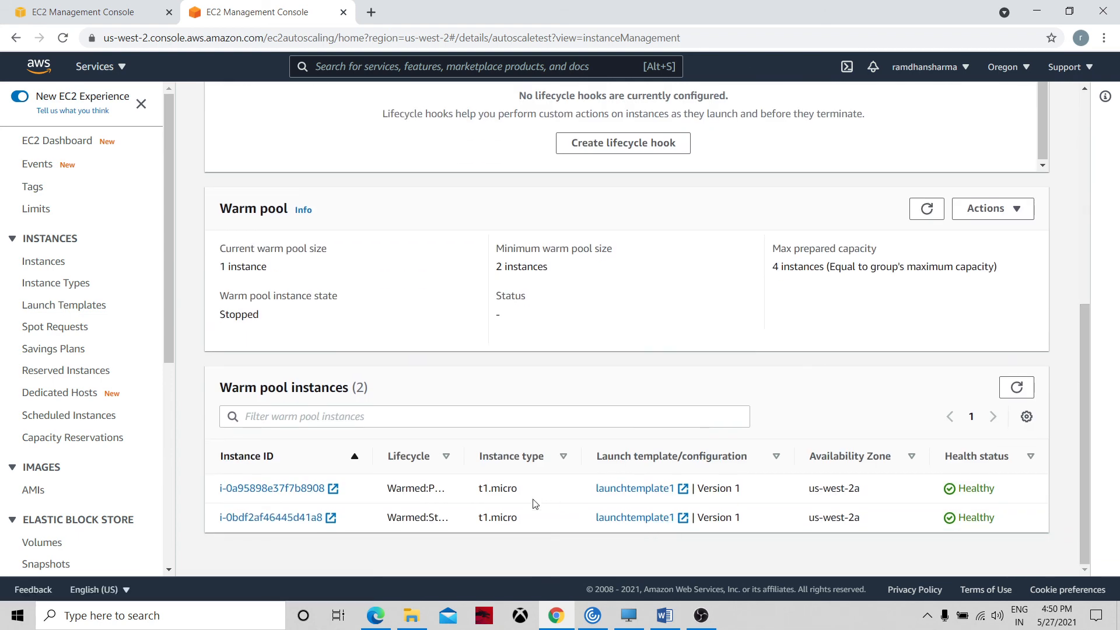
{"action": "left_click_drag", "start_coordinate": [1085, 343], "coordinate": [1084, 133]}
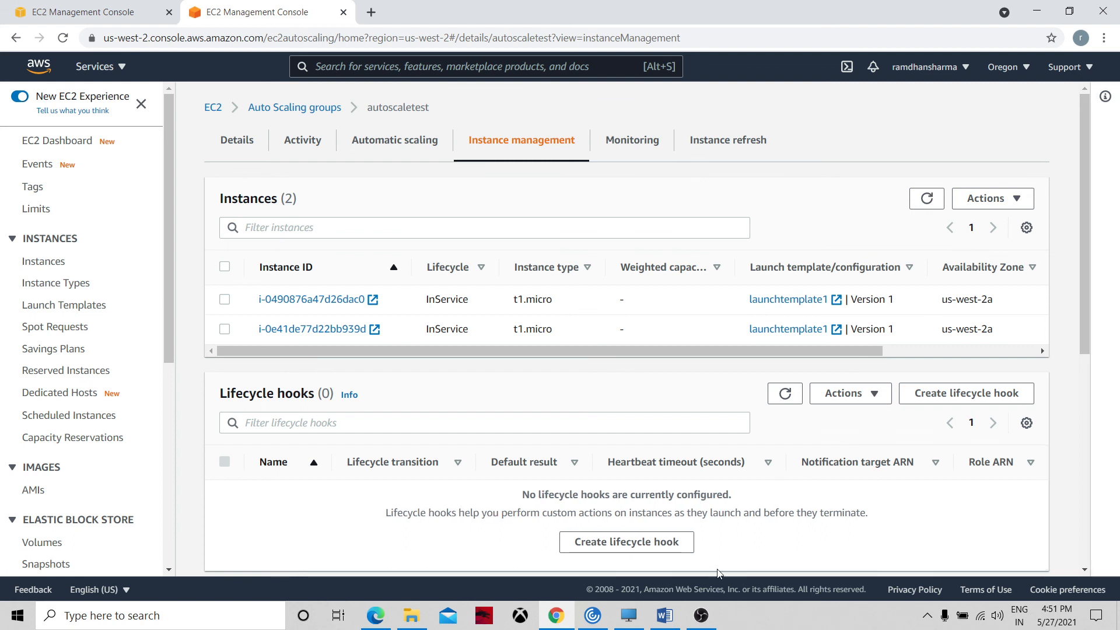
{"action": "mouse_move", "coordinate": [705, 617]}
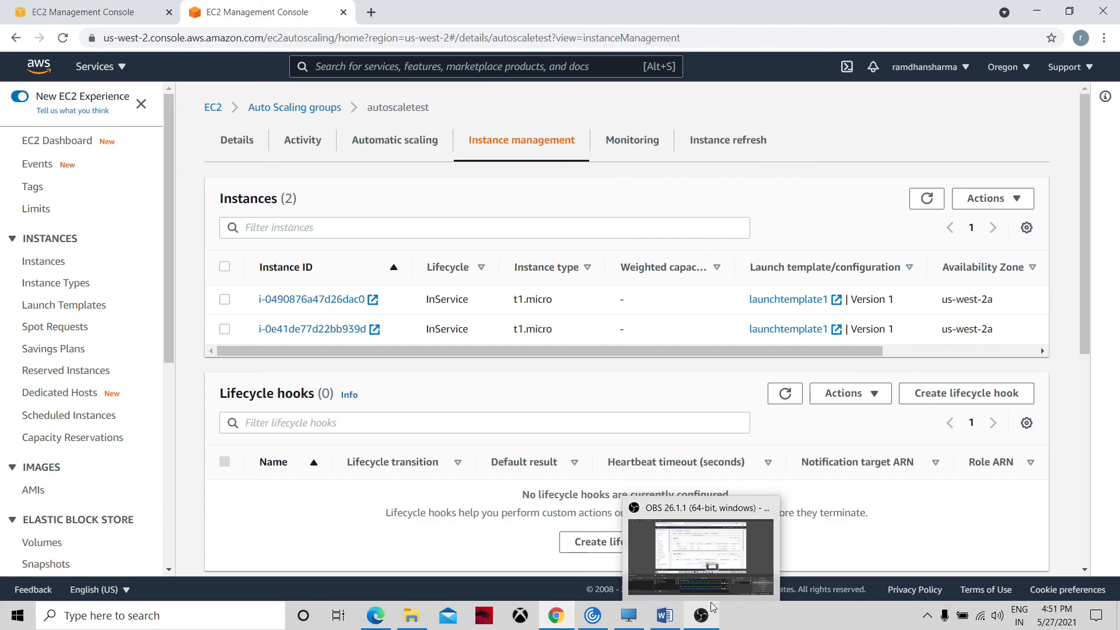